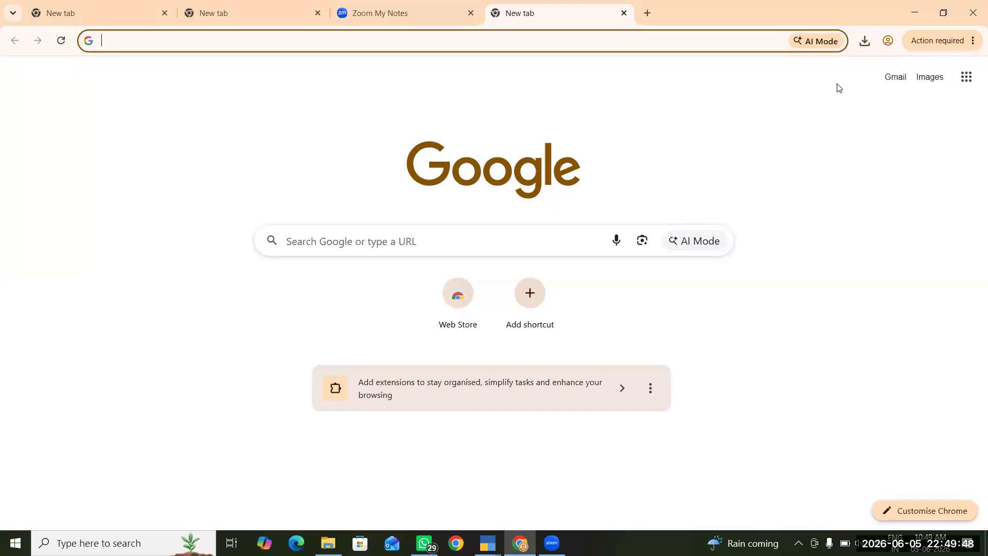
Search Google for "tally"
{"action": "left_click", "coordinate": [956, 29]}
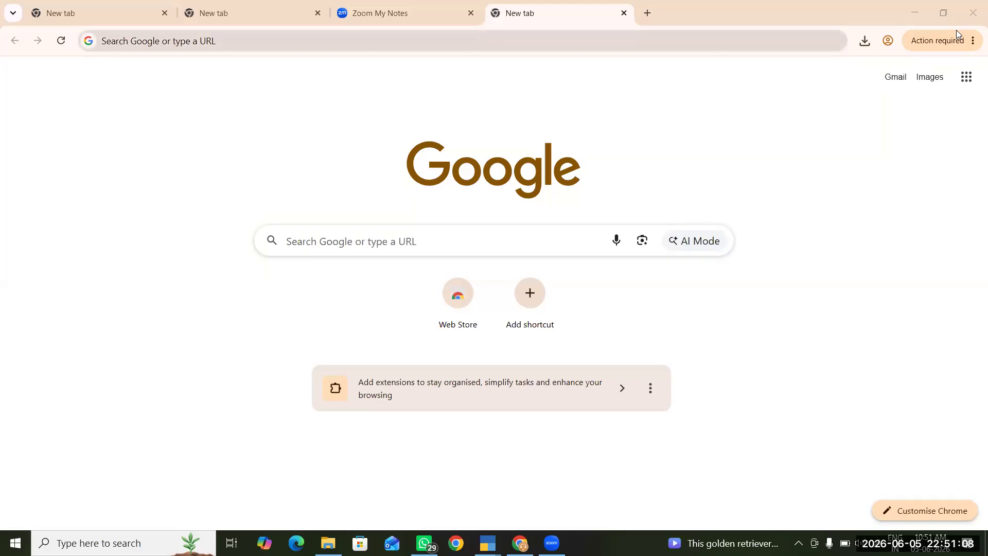
{"action": "left_click", "coordinate": [329, 41]}
{"action": "type", "text": "tall"}
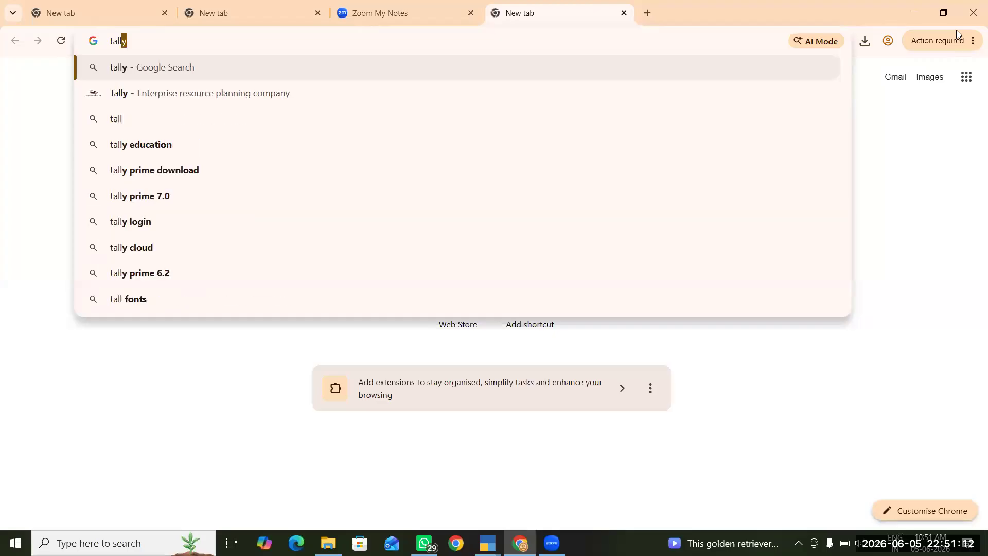
{"action": "key", "text": "Return"}
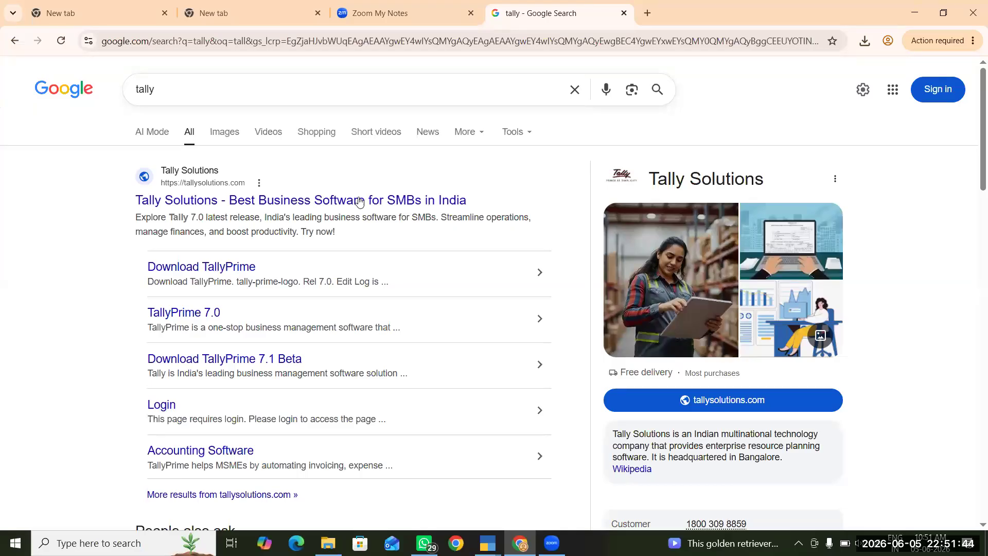
Open the Tally Solutions website, skim its home page and return to the search results
{"action": "left_click", "coordinate": [332, 200]}
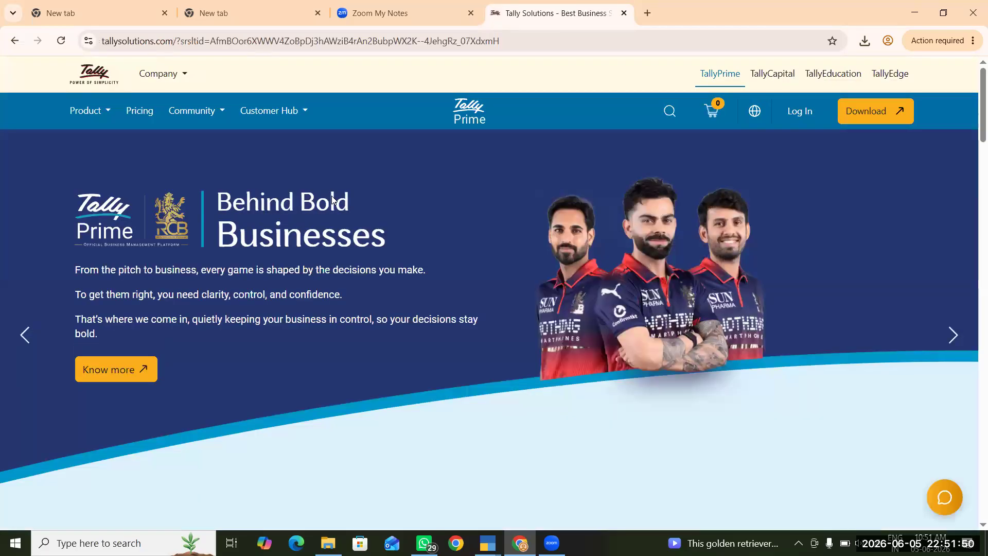
{"action": "scroll", "coordinate": [333, 200], "scroll_direction": "down", "scroll_amount": 5}
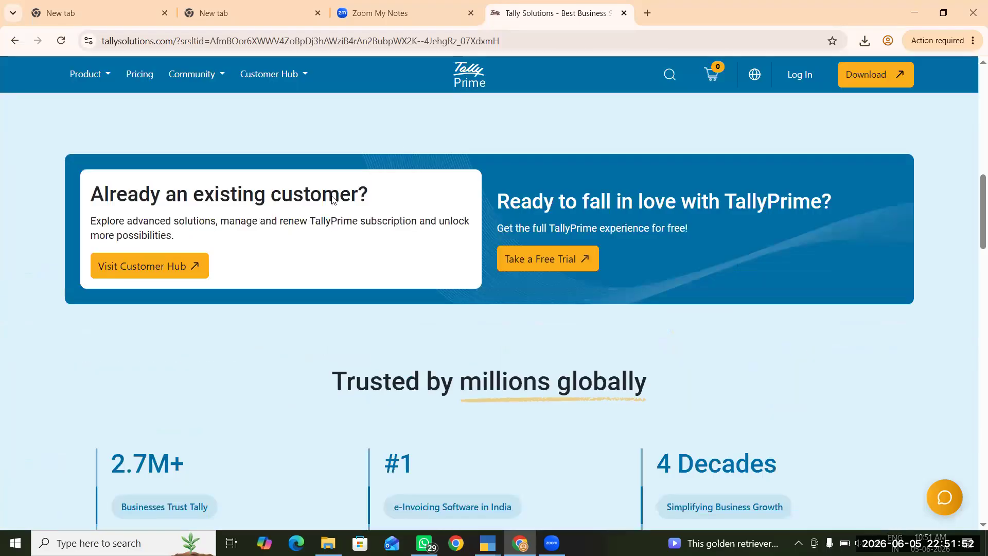
{"action": "scroll", "coordinate": [332, 200], "scroll_direction": "down", "scroll_amount": 10}
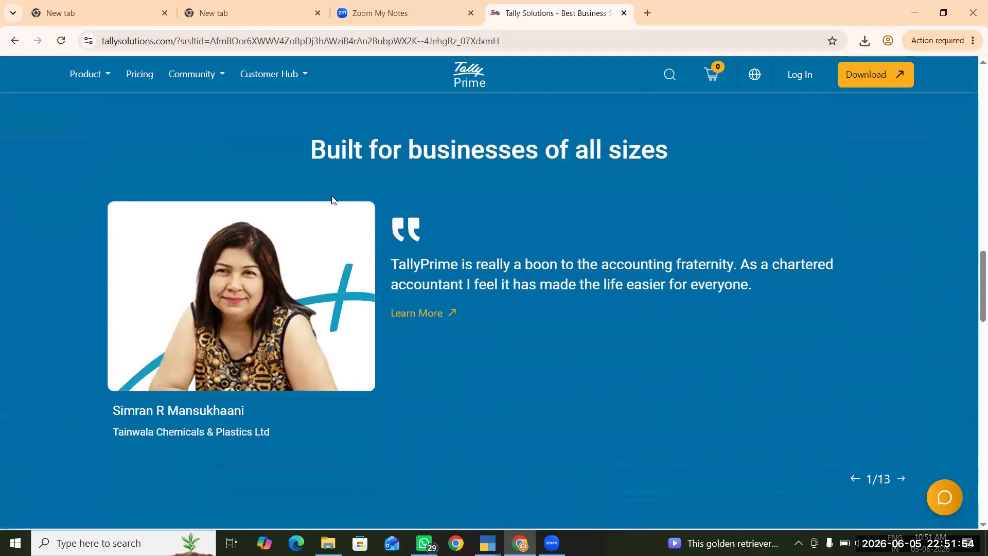
{"action": "left_click", "coordinate": [16, 41]}
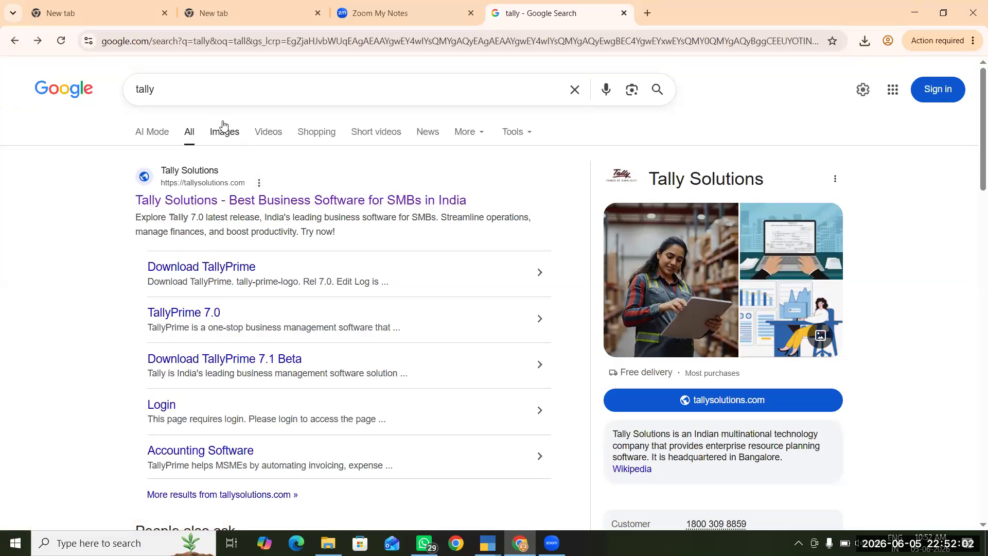
Search Google for "tally download" using the suggested query
{"action": "left_click", "coordinate": [208, 95]}
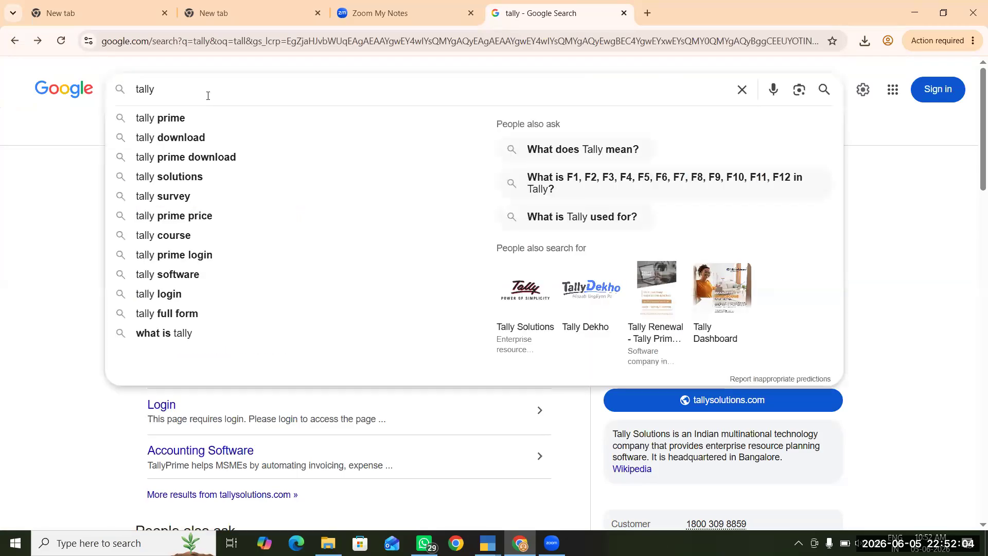
{"action": "key", "text": "Down"}
{"action": "key", "text": "Down"}
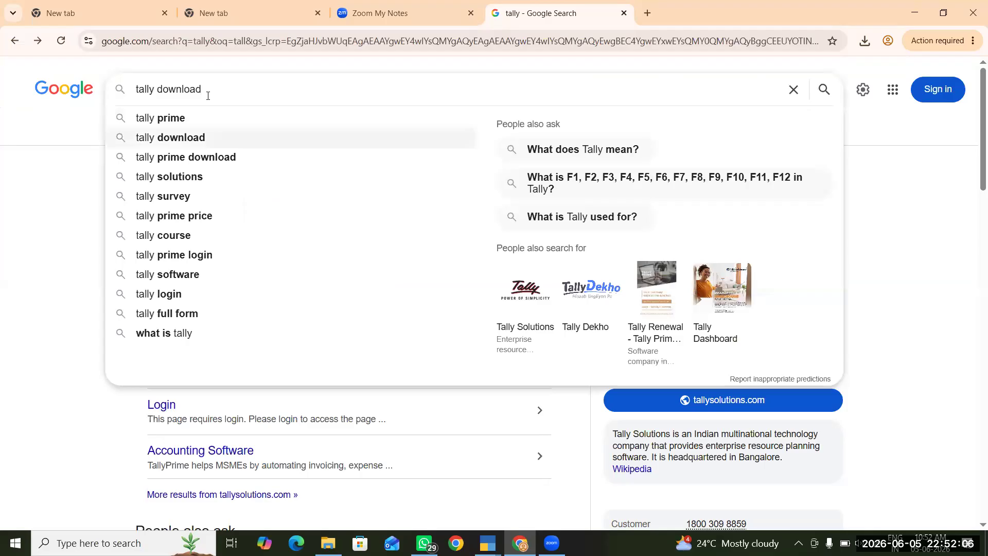
{"action": "key", "text": "Return"}
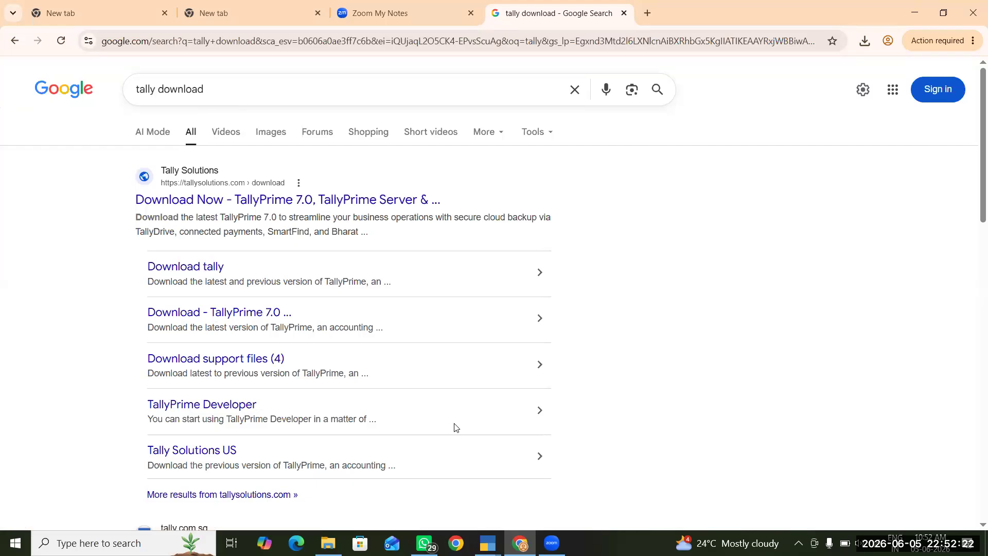
Switch to the running TallyPrime window and continue in Educational Mode
{"action": "mouse_move", "coordinate": [487, 542]}
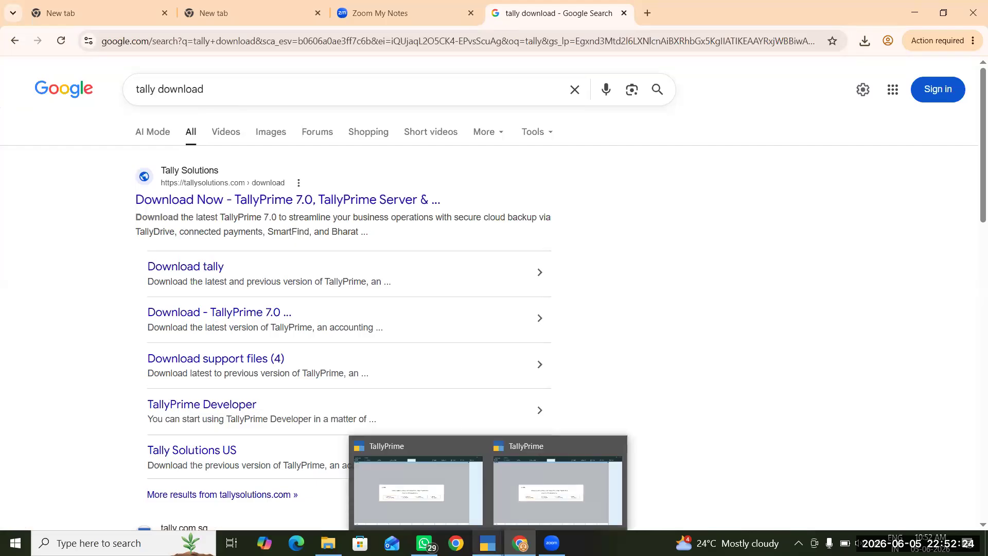
{"action": "left_click", "coordinate": [508, 502]}
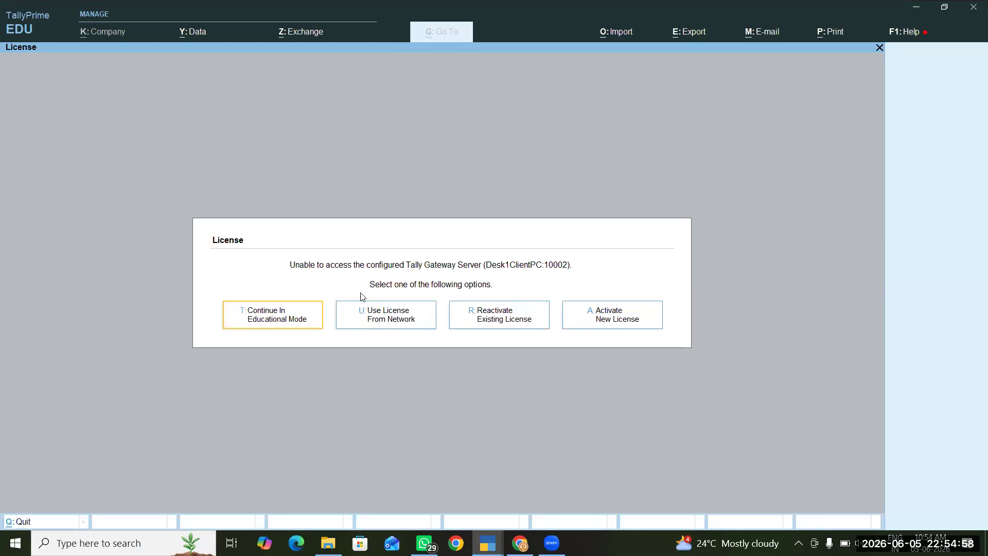
{"action": "left_click", "coordinate": [289, 320]}
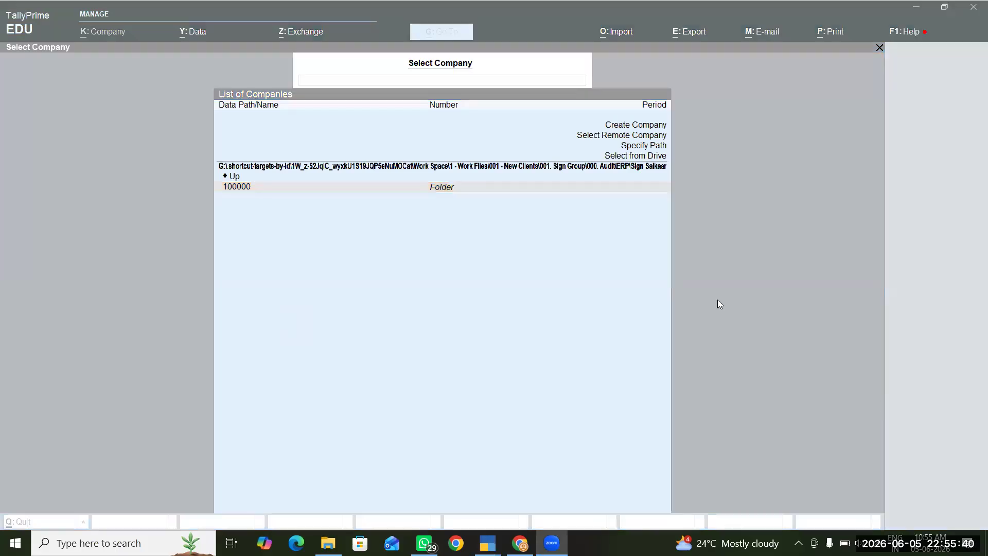
Start creating a new company from the list of companies
{"action": "left_click", "coordinate": [710, 254]}
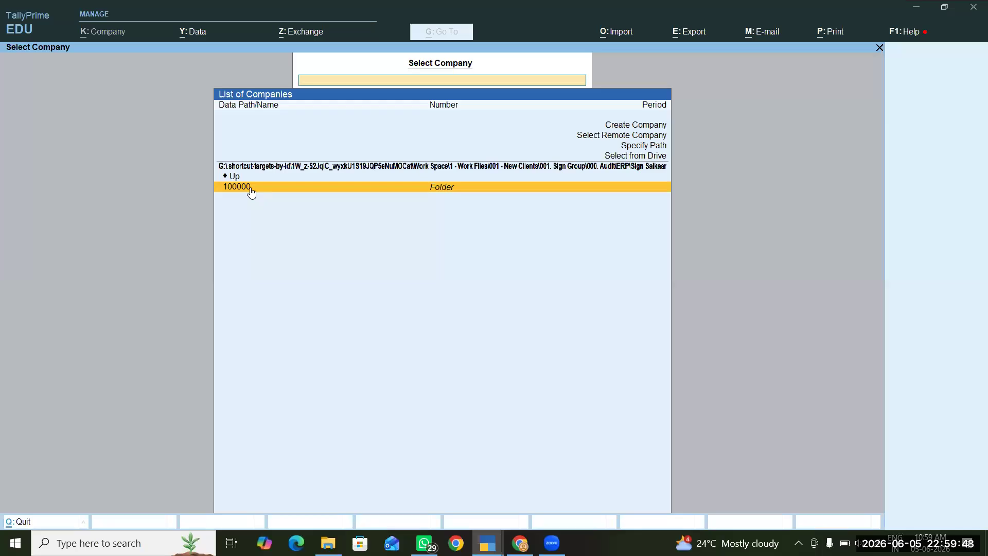
{"action": "key", "text": "Up"}
{"action": "key", "text": "Up"}
{"action": "key", "text": "Up"}
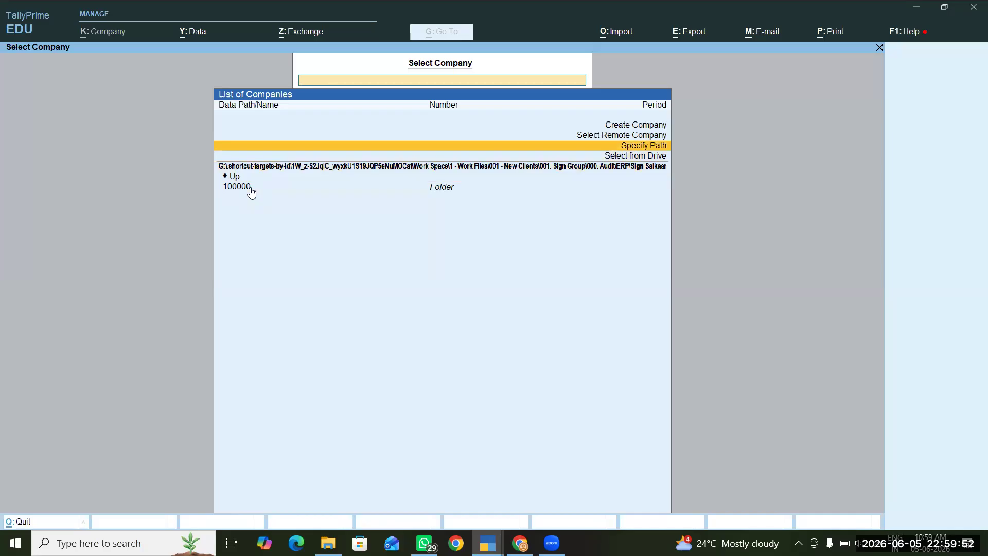
{"action": "key", "text": "Up"}
{"action": "key", "text": "Up"}
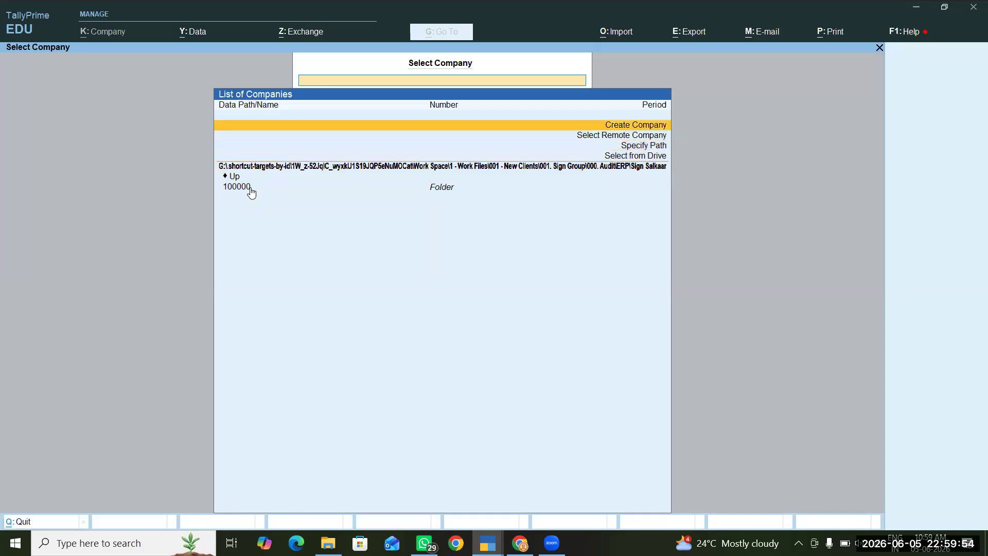
{"action": "left_click", "coordinate": [608, 128]}
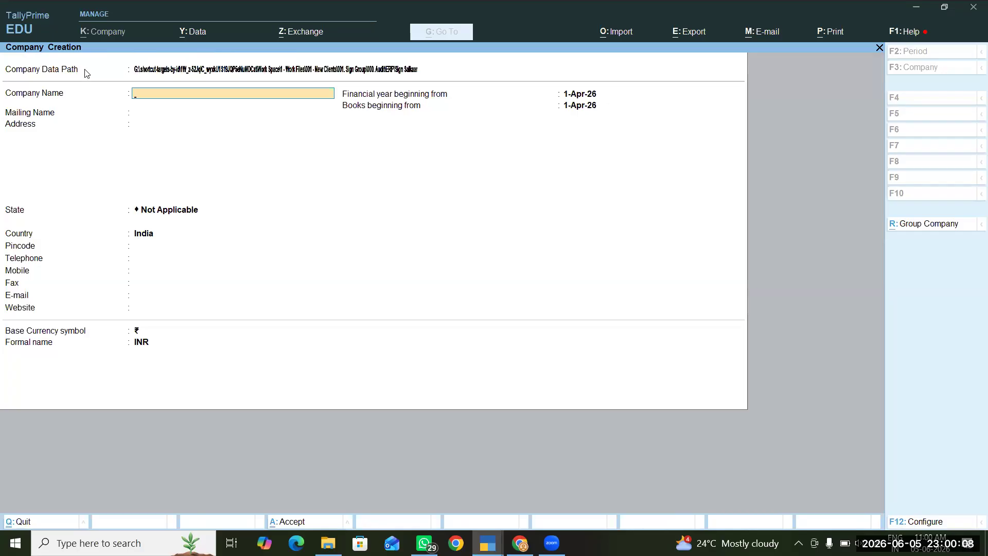
Choose Specify Path for the company data path in the company creation form
{"action": "left_click", "coordinate": [167, 70]}
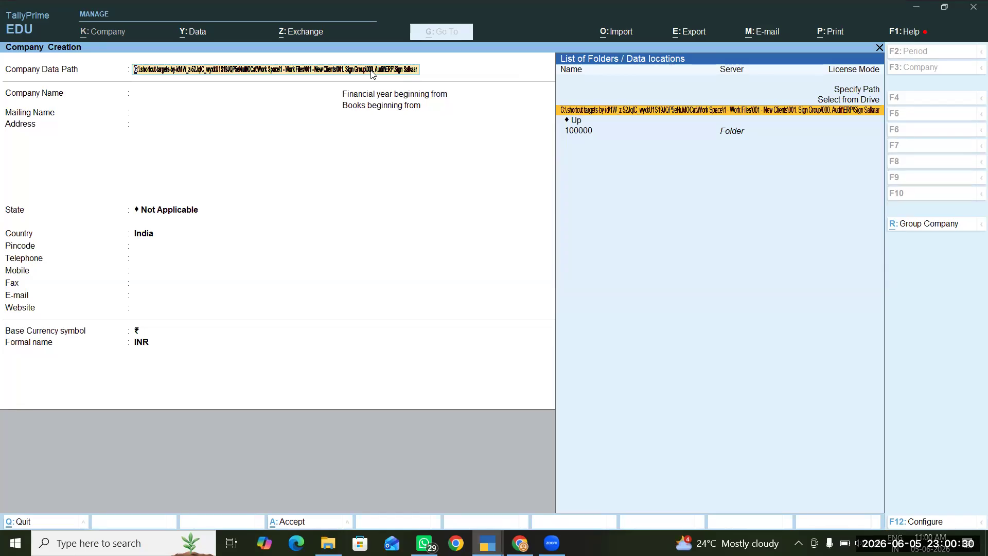
{"action": "left_click", "coordinate": [842, 91]}
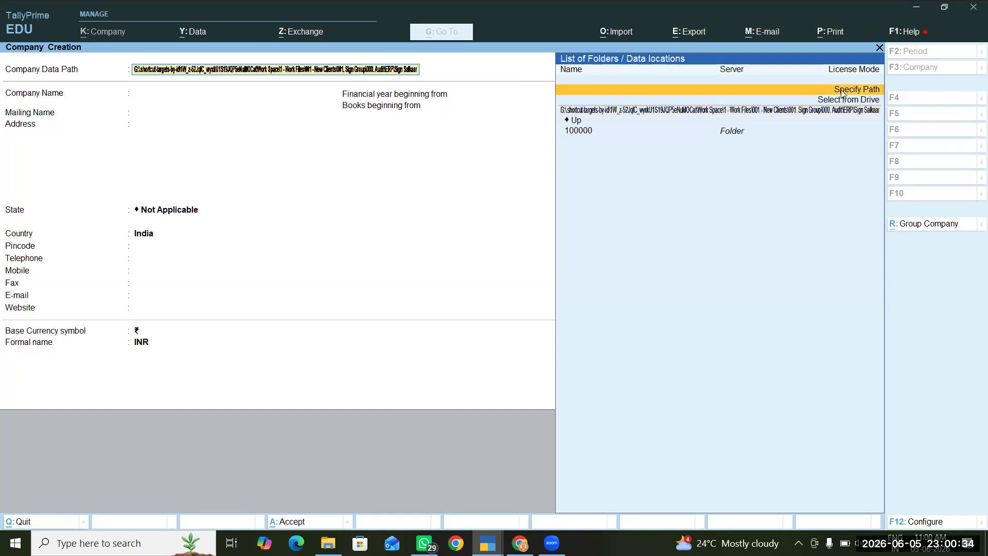
{"action": "left_click", "coordinate": [842, 91]}
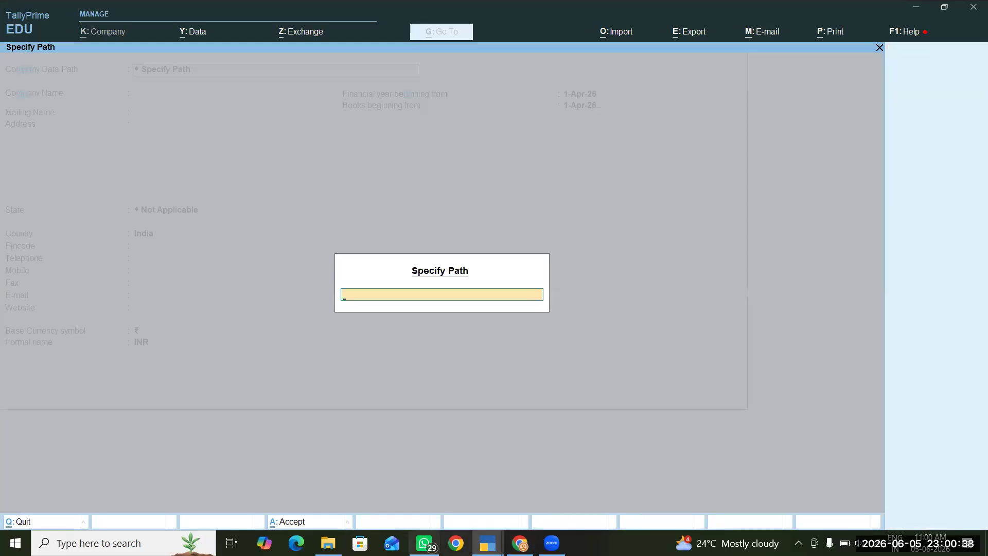
Copy the Downloads folder's address from File Explorer and paste C:\Users\user\Downloads as the company data path
{"action": "left_click", "coordinate": [327, 542]}
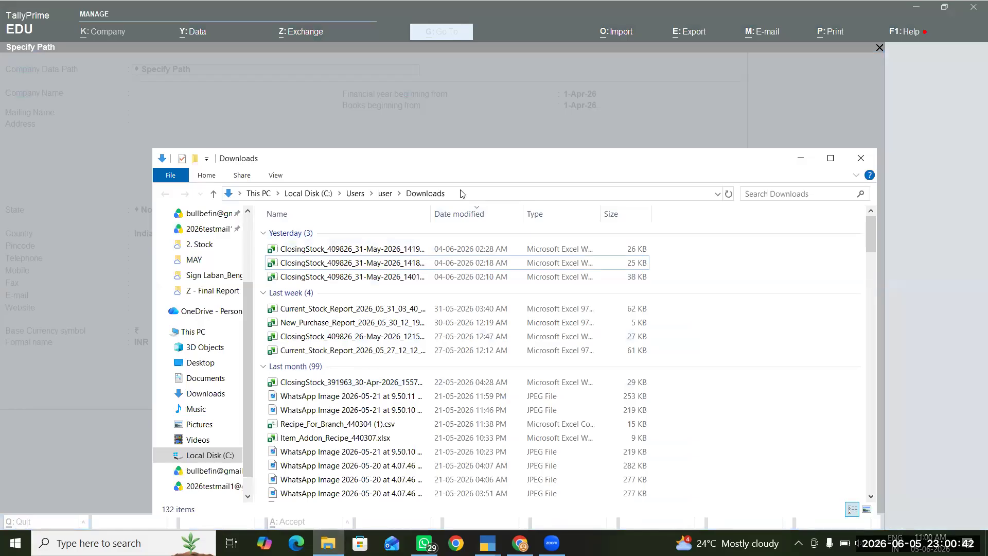
{"action": "left_click", "coordinate": [466, 258]}
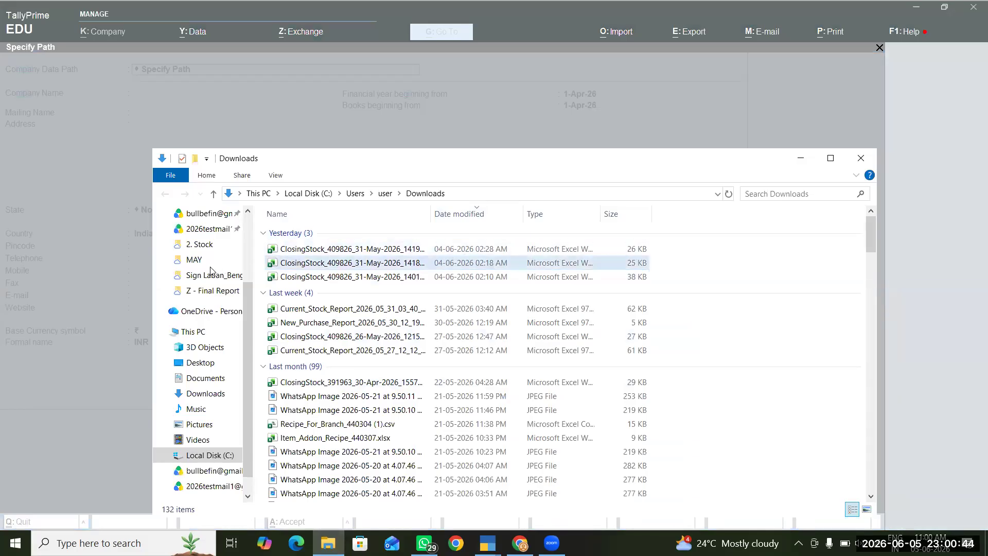
{"action": "left_click", "coordinate": [453, 194]}
{"action": "key", "text": "alt"}
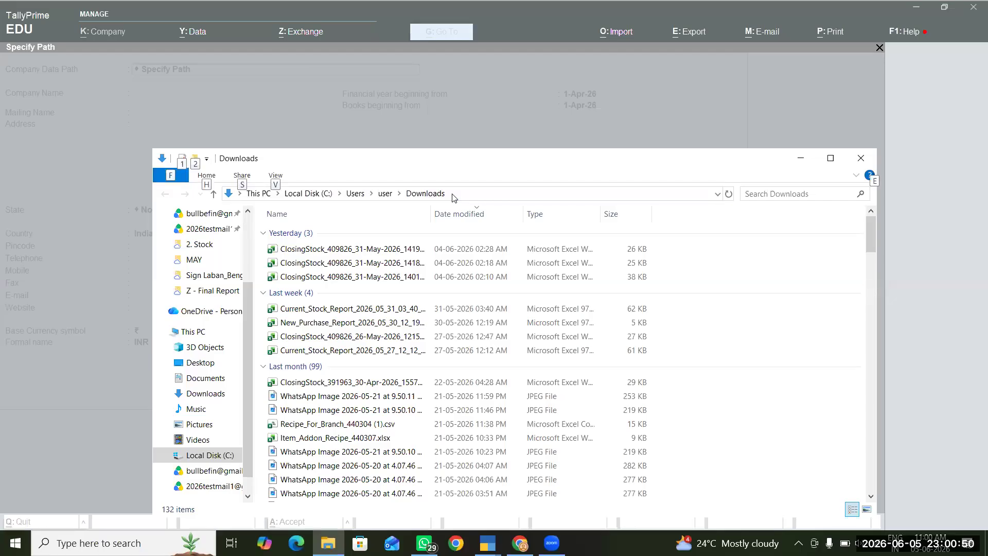
{"action": "left_click", "coordinate": [456, 193]}
{"action": "left_click", "coordinate": [456, 191]}
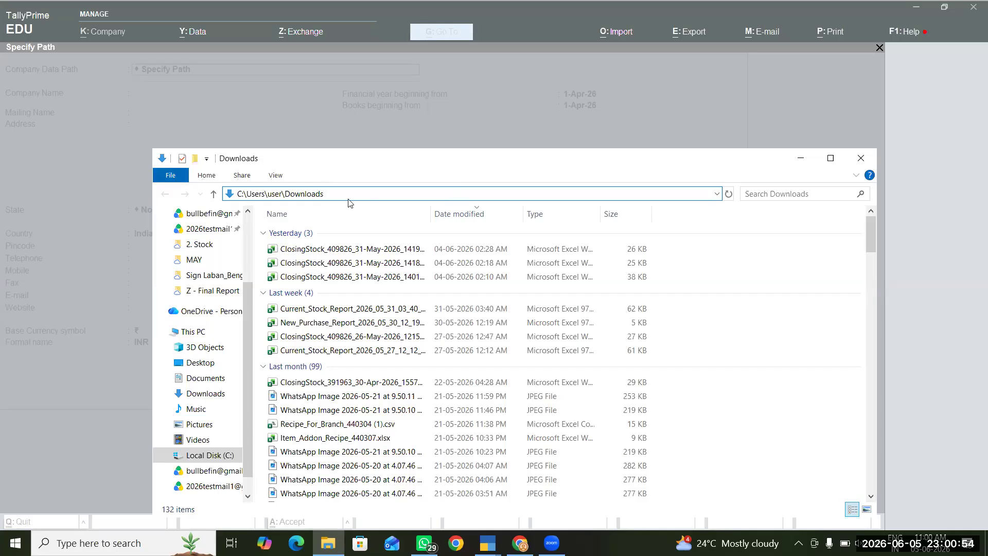
{"action": "key", "text": "ctrl+a"}
{"action": "key", "text": "ctrl+c"}
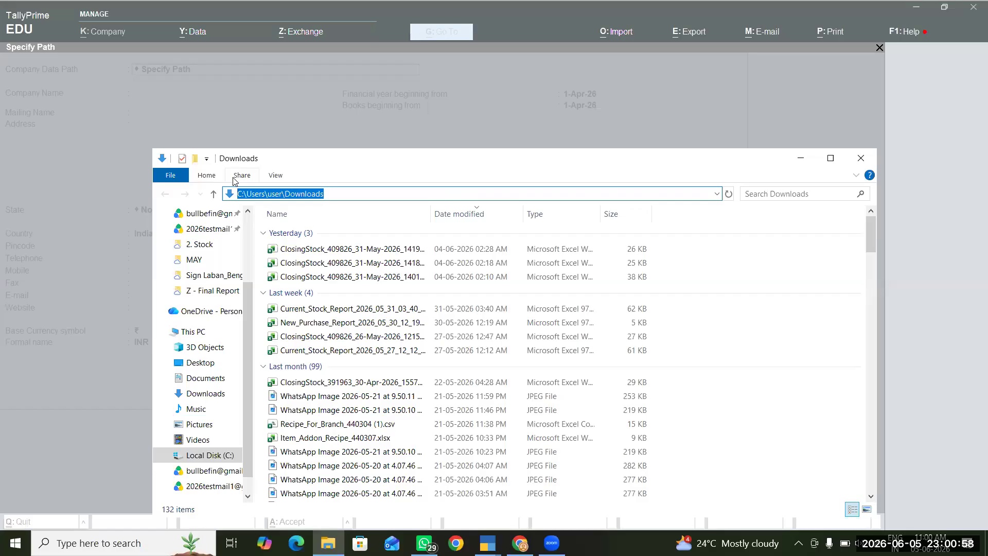
{"action": "left_click", "coordinate": [799, 158]}
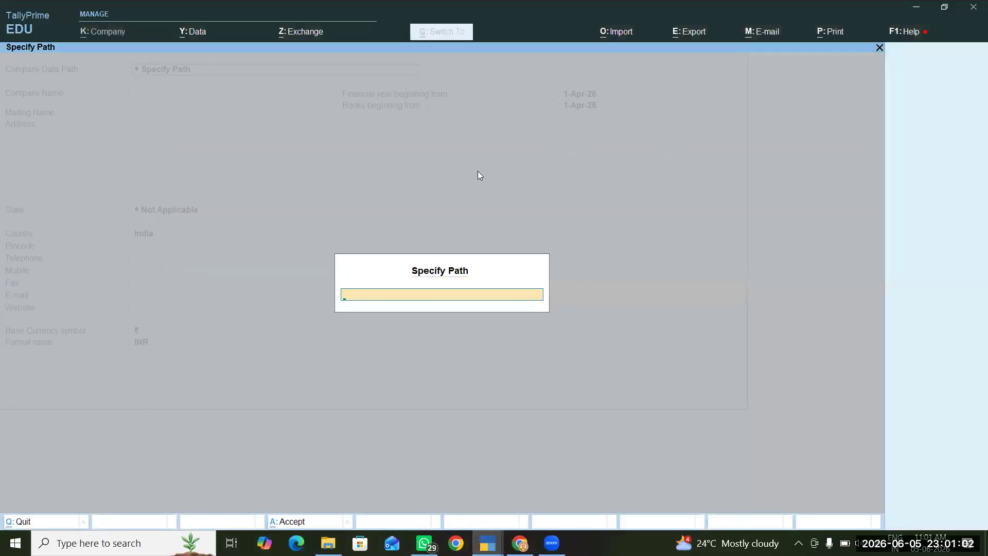
{"action": "key", "text": "ctrl+v"}
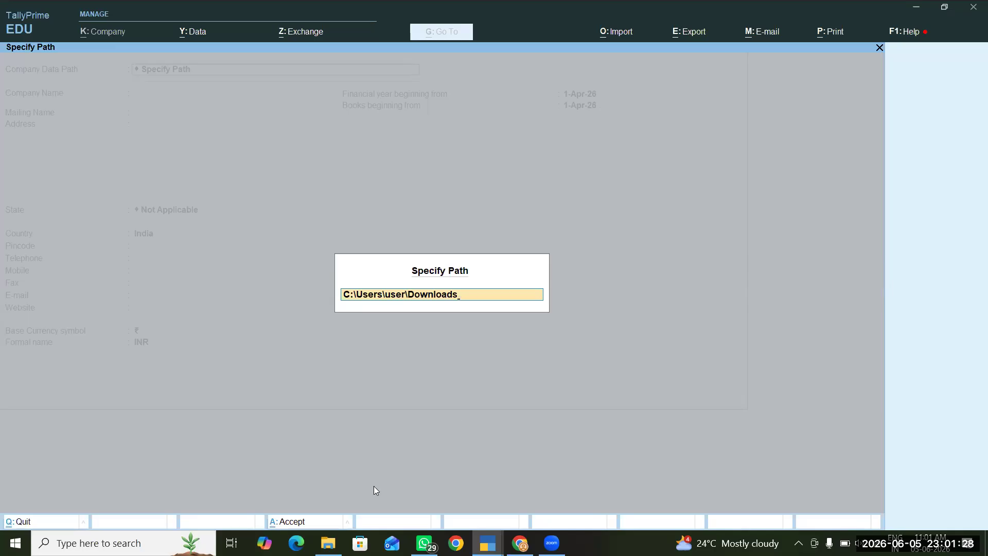
Look at the Downloads folder in File Explorer, cancel the path entry and reselect the Sign Salkaar folder as the company data path
{"action": "left_click", "coordinate": [328, 542]}
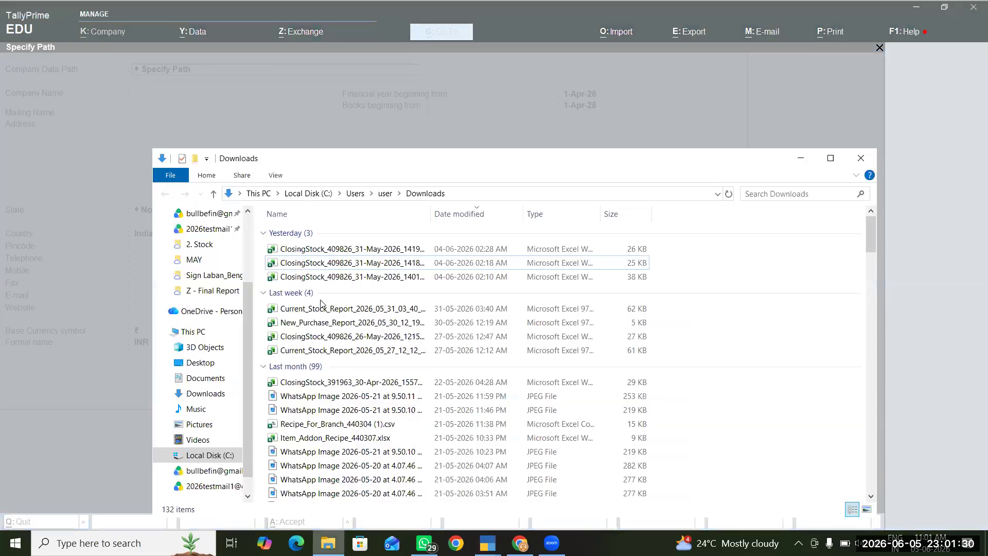
{"action": "left_click", "coordinate": [328, 275]}
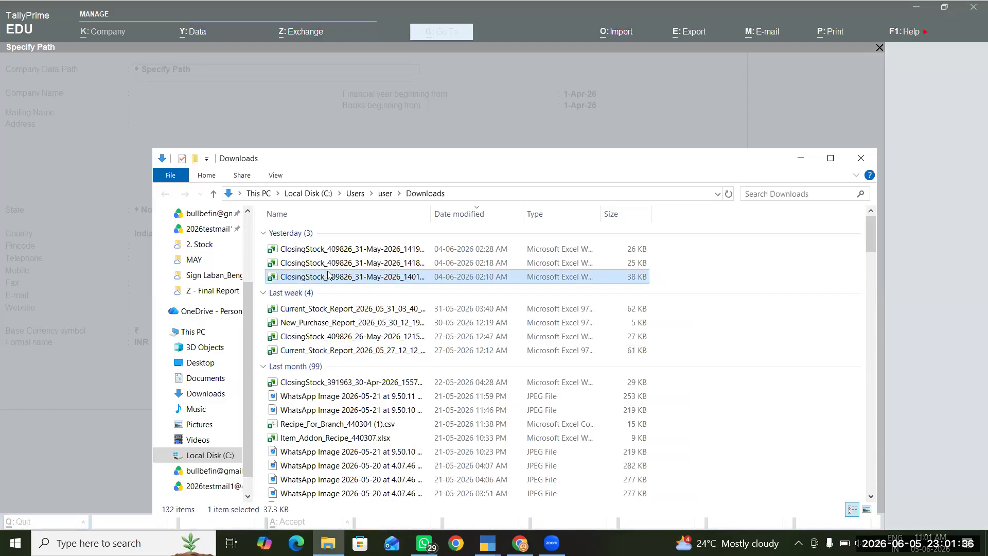
{"action": "left_click", "coordinate": [809, 163]}
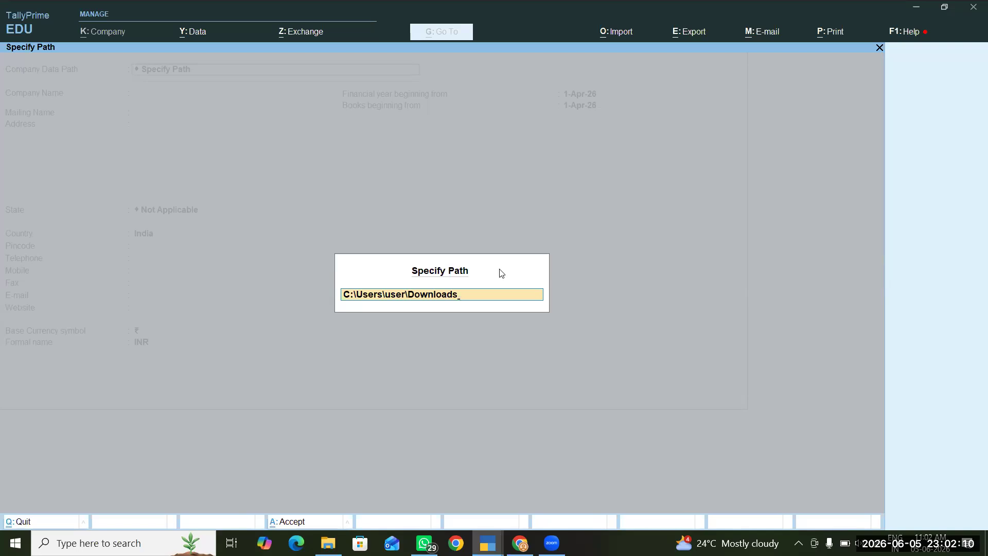
{"action": "key", "text": "Escape"}
{"action": "key", "text": "Escape"}
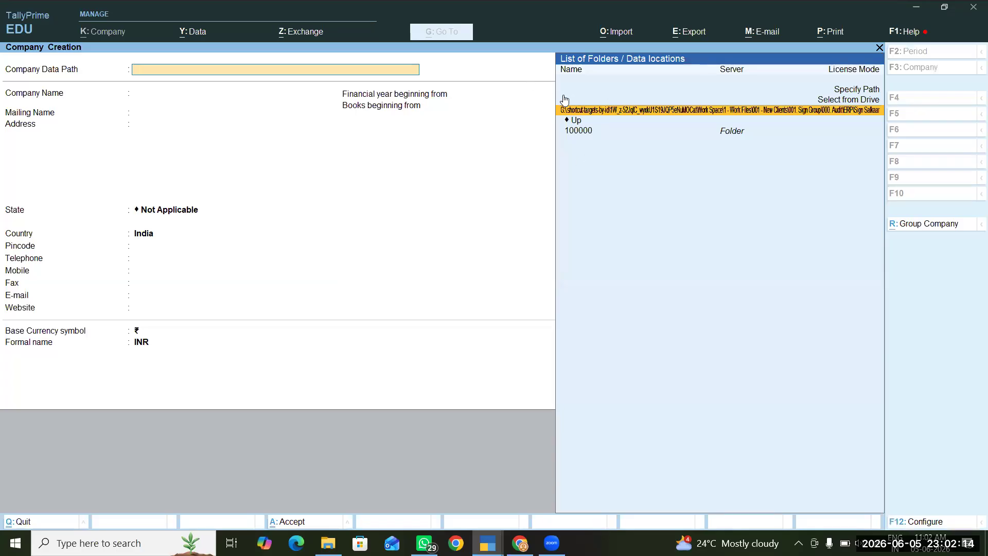
{"action": "left_click", "coordinate": [591, 111]}
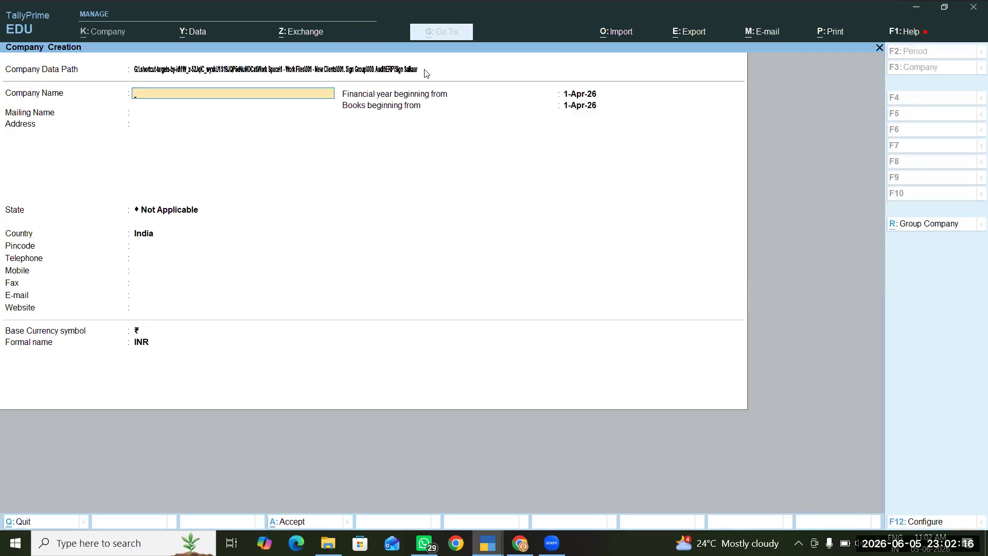
Reopen the data path choices in the company creation form and choose Specify Path
{"action": "left_click", "coordinate": [373, 70]}
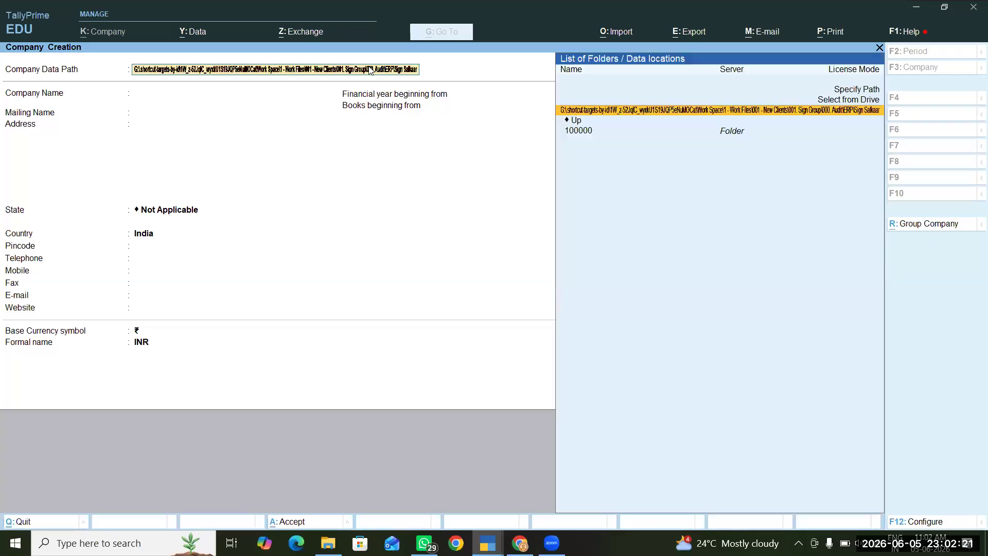
{"action": "left_click", "coordinate": [860, 91]}
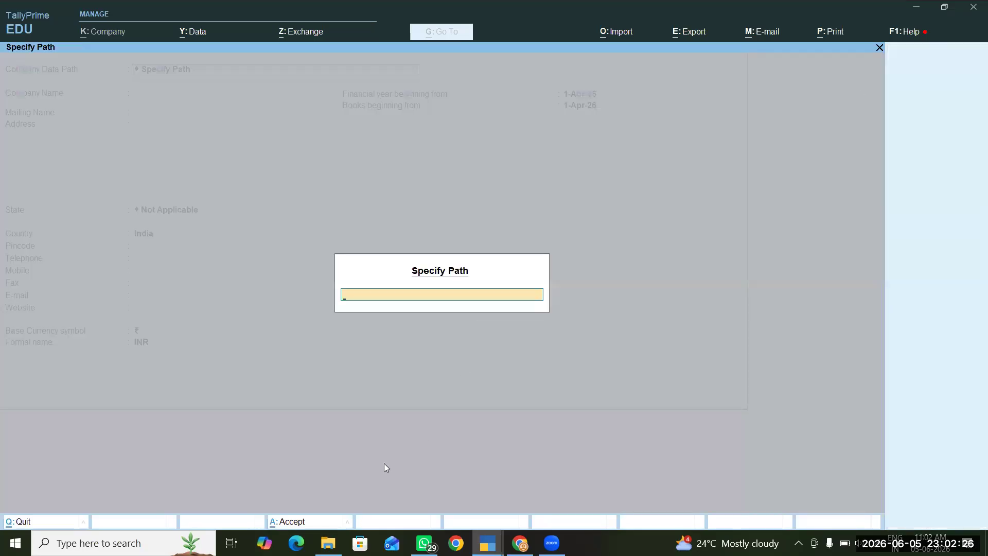
Switch to File Explorer and create a new folder named tally test on the Desktop
{"action": "left_click", "coordinate": [327, 543]}
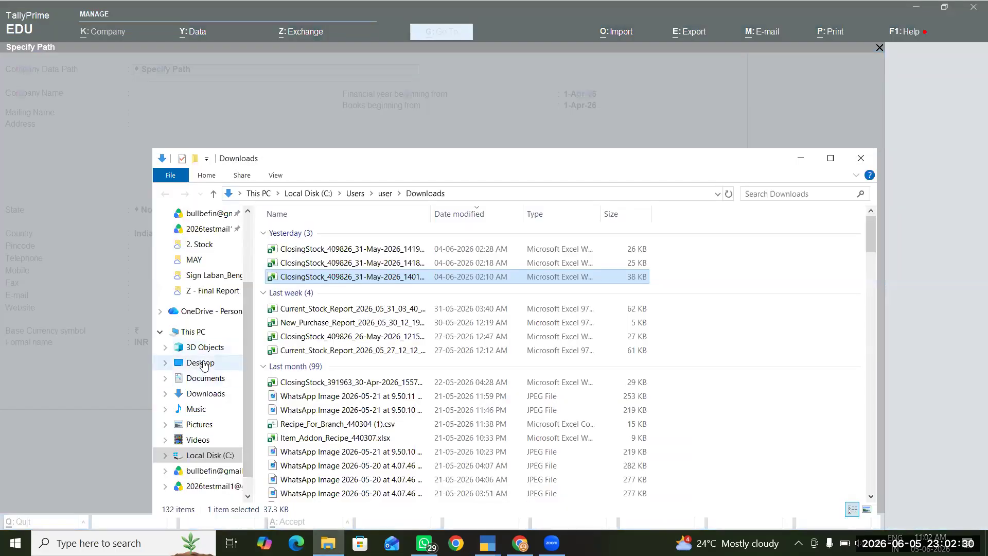
{"action": "left_click", "coordinate": [203, 363]}
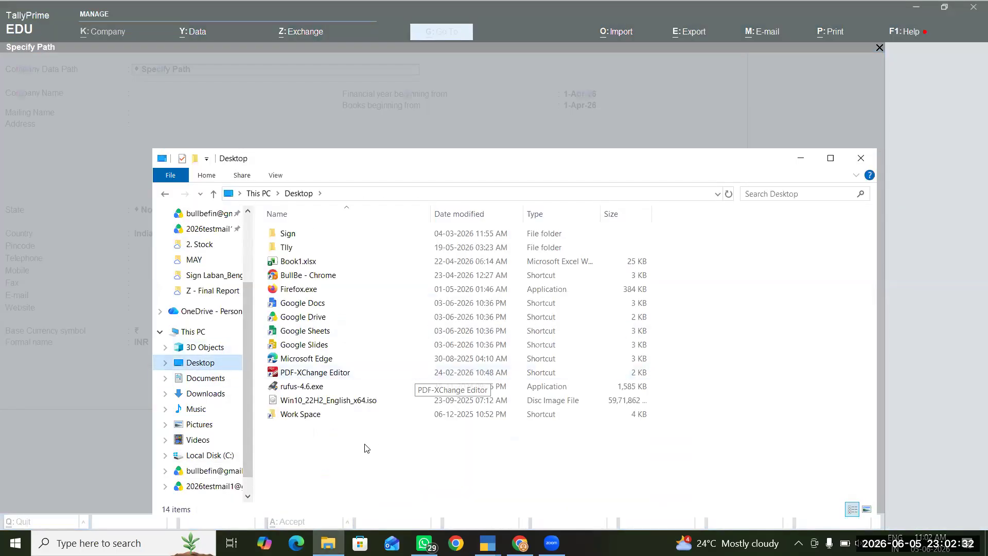
{"action": "right_click", "coordinate": [364, 443]}
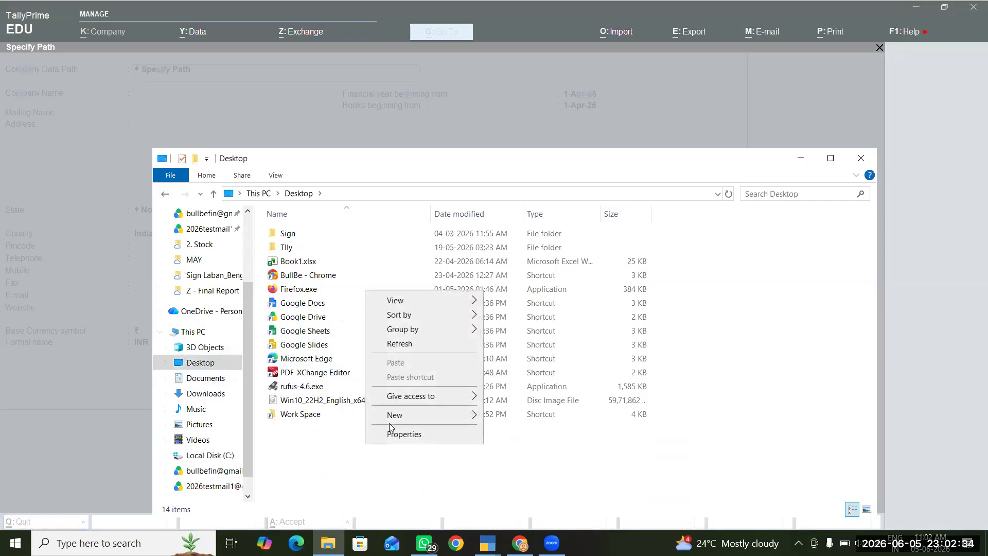
{"action": "mouse_move", "coordinate": [411, 422]}
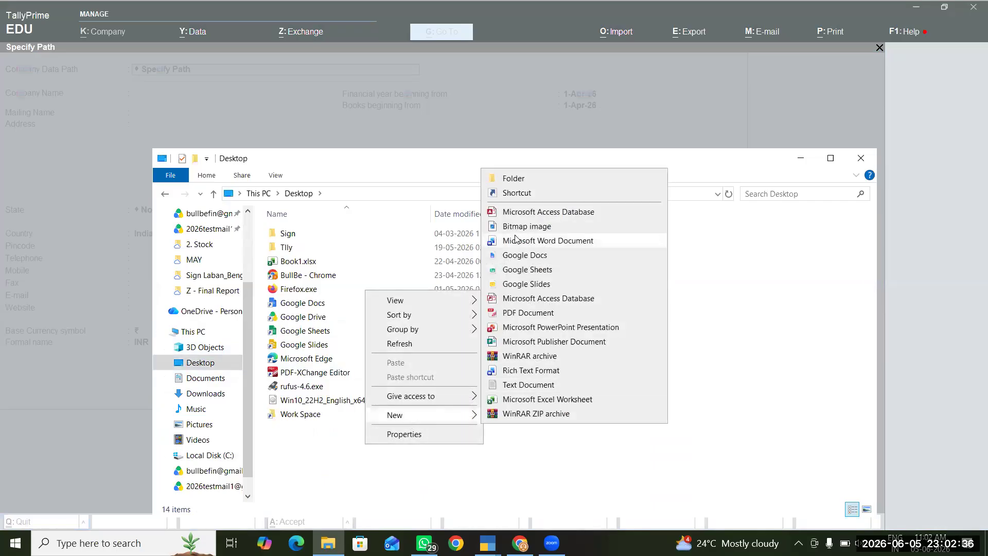
{"action": "left_click", "coordinate": [519, 177]}
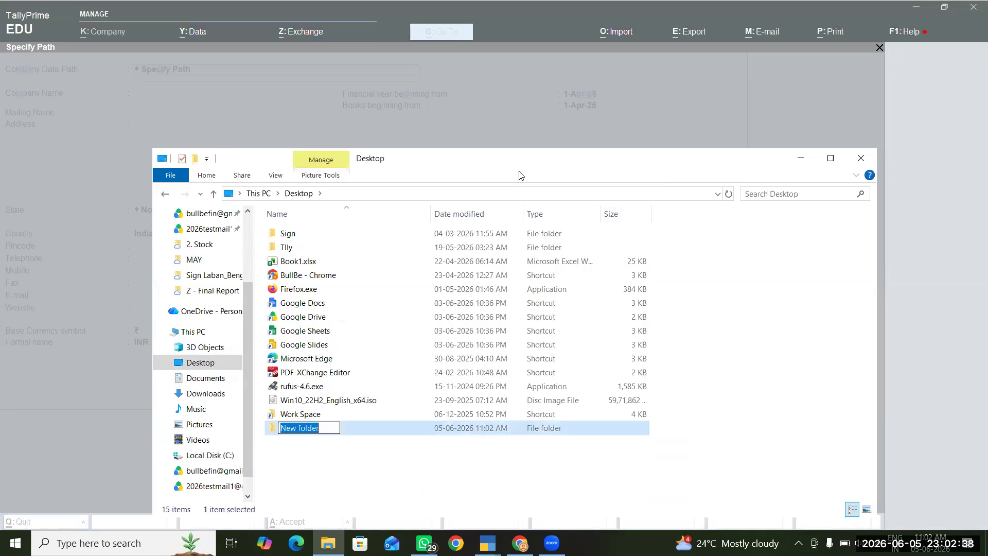
{"action": "key", "text": "BackSpace"}
{"action": "type", "text": "tally test"}
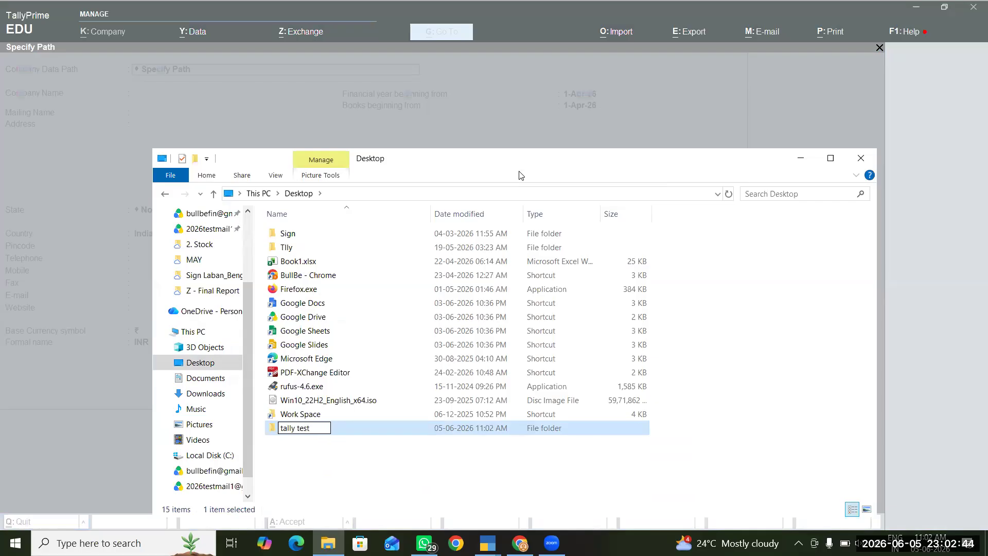
{"action": "key", "text": "Return"}
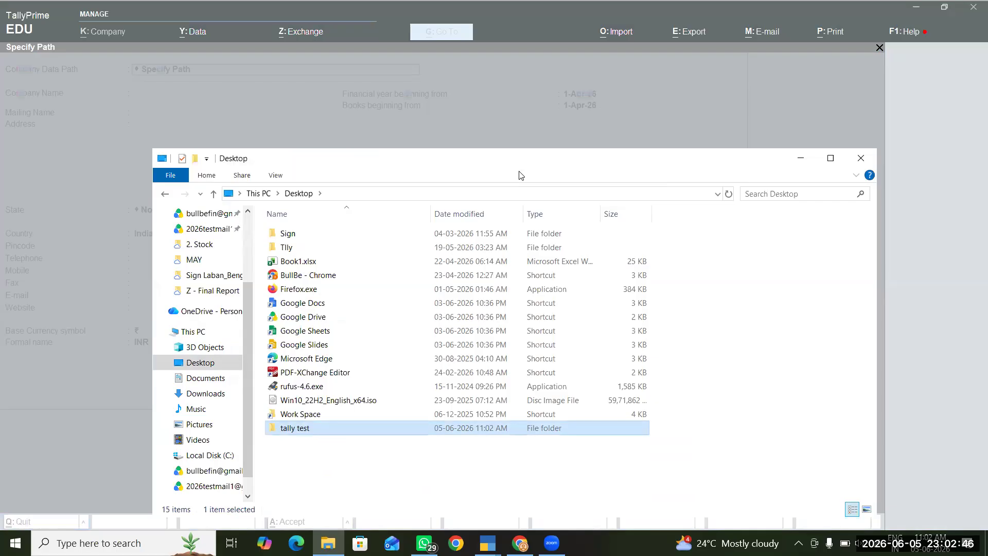
Open the tally test folder, copy its full address and return to TallyPrime
{"action": "key", "text": "Return"}
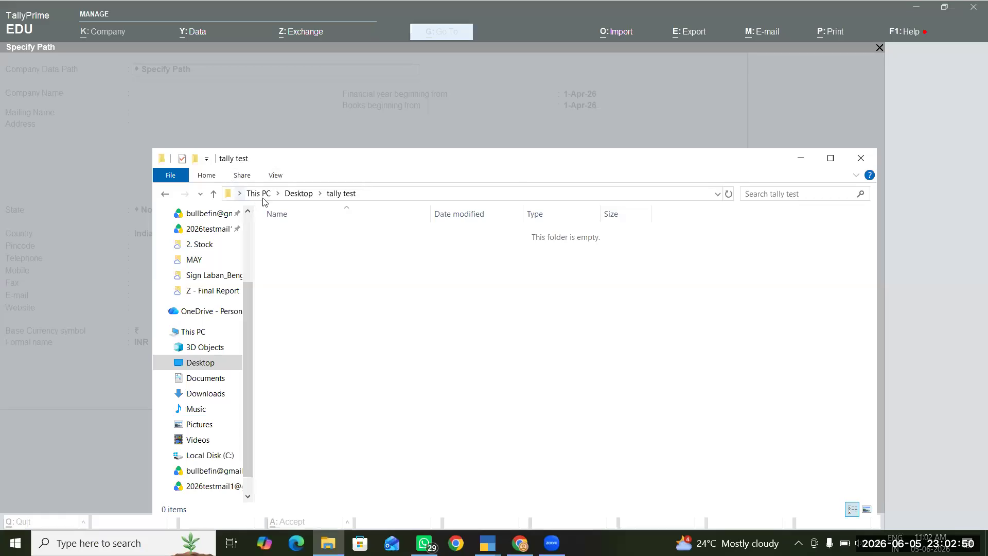
{"action": "left_click", "coordinate": [374, 195]}
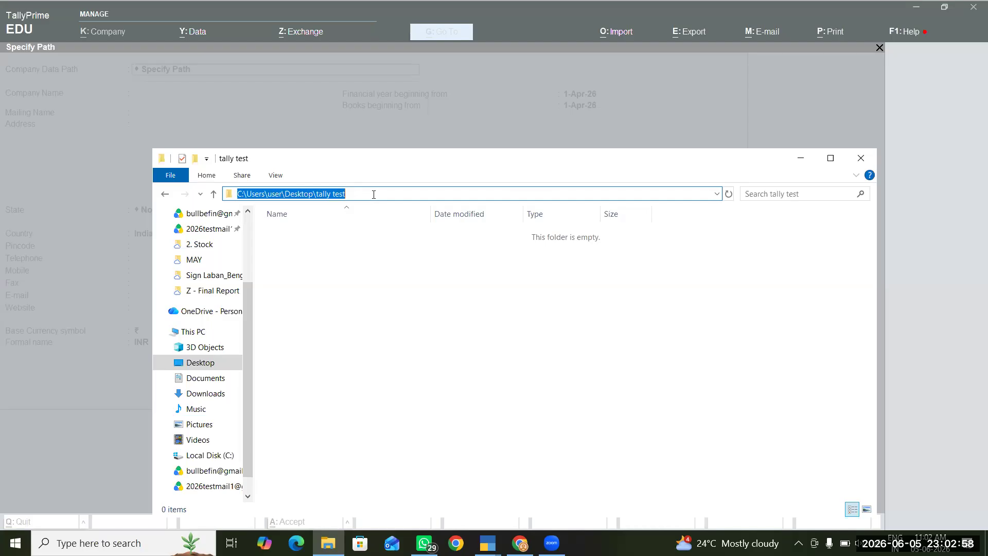
{"action": "left_click", "coordinate": [408, 130]}
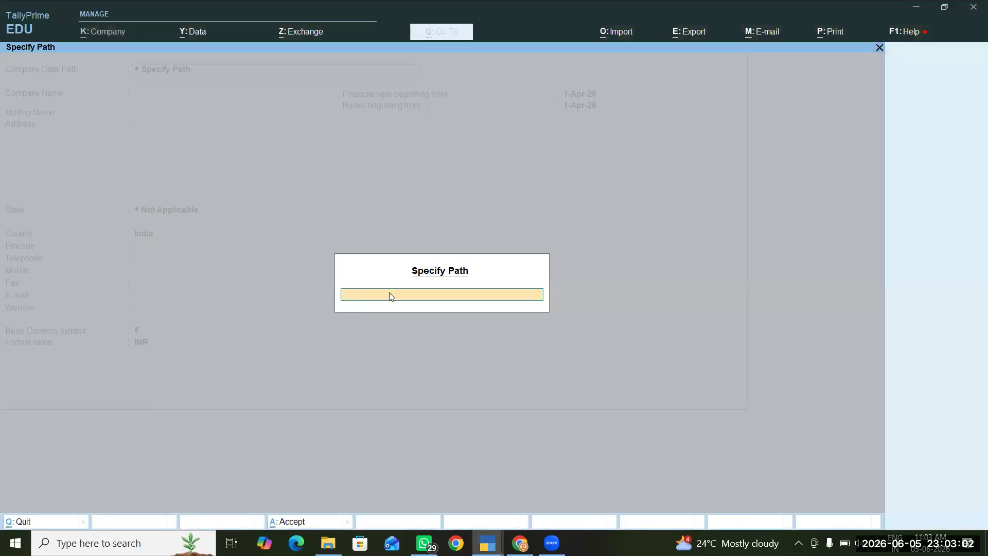
Try to paste C:\Users\user\Desktop\tally test as the specified path, and quit the company creation form
{"action": "key", "text": "Return"}
{"action": "key", "text": "Return"}
{"action": "key", "text": "Return"}
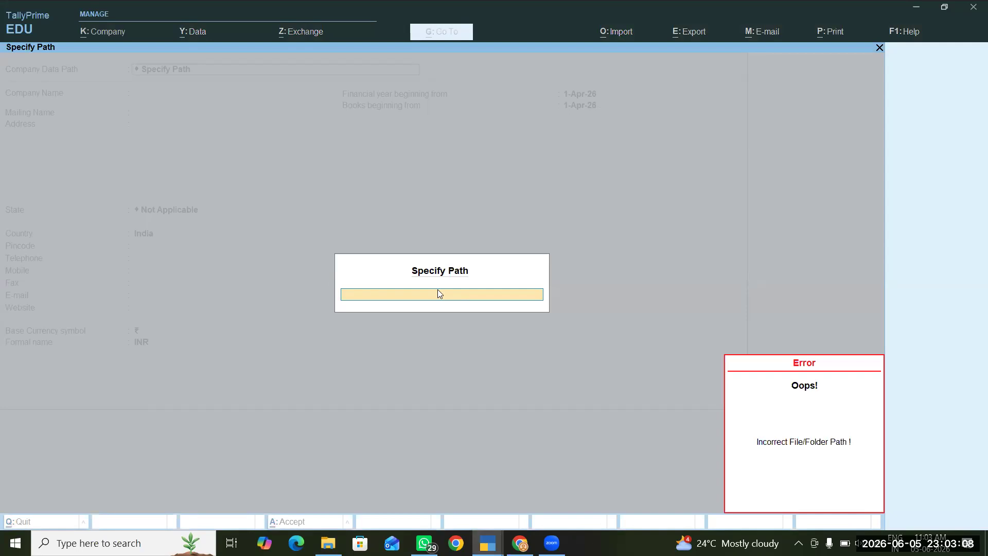
{"action": "key", "text": "ctrl+alt+v"}
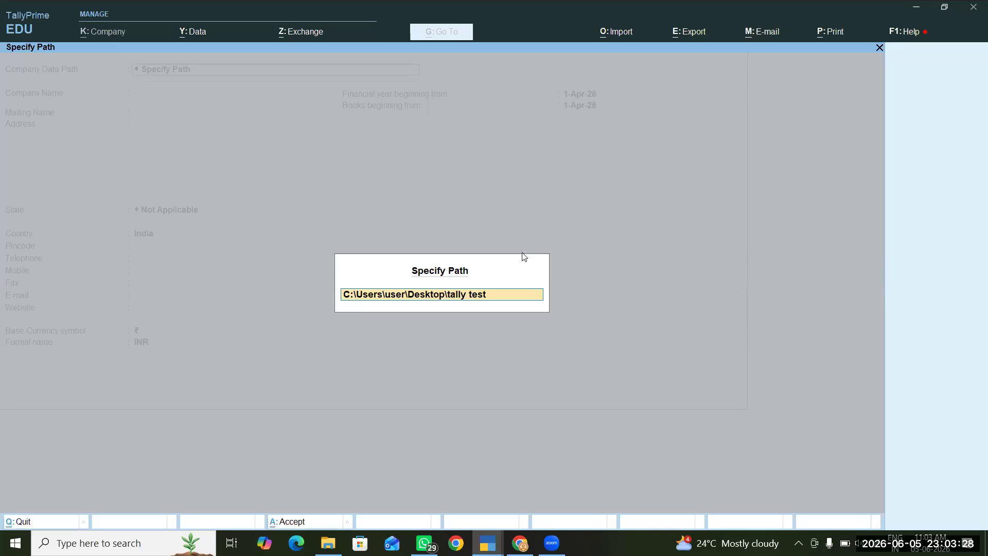
{"action": "key", "text": "Return"}
{"action": "key", "text": "Escape"}
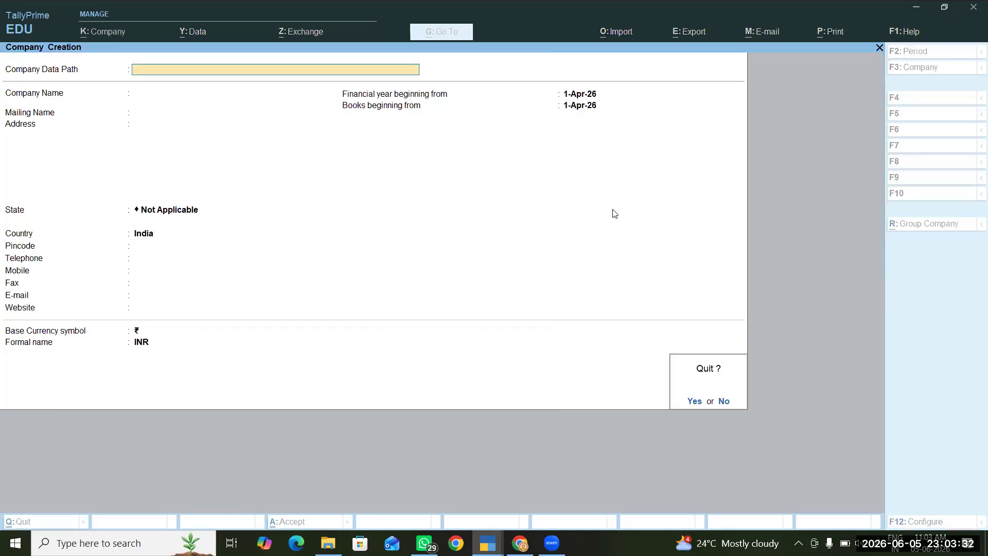
{"action": "key", "text": "y"}
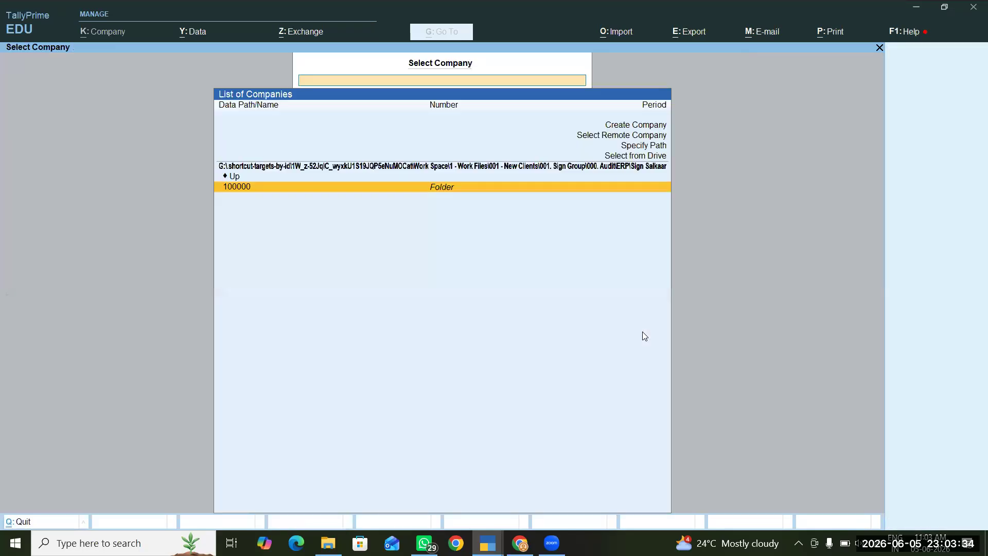
Start creating a new company again from the list of companies
{"action": "key", "text": "Up"}
{"action": "key", "text": "Up"}
{"action": "key", "text": "Up"}
{"action": "key", "text": "Up"}
{"action": "key", "text": "Up"}
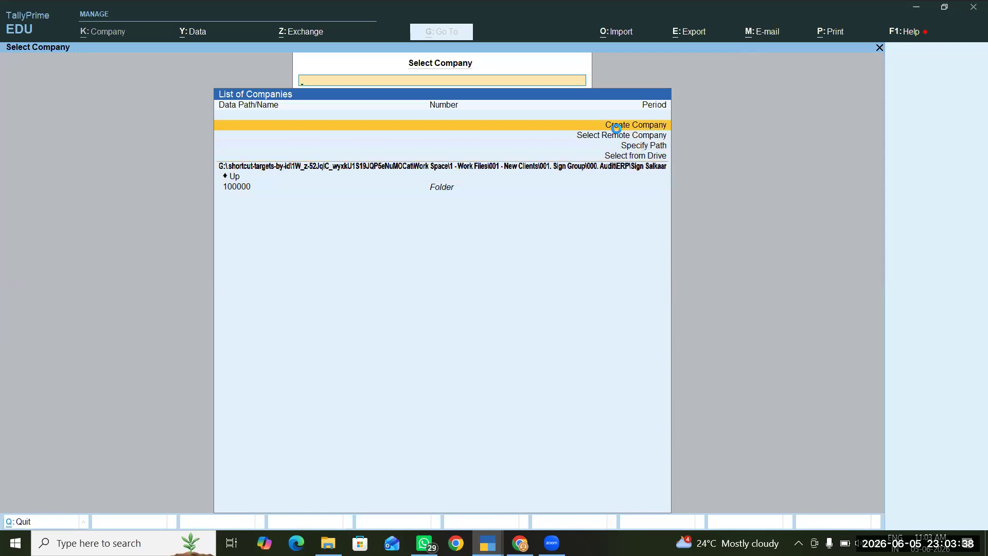
{"action": "left_click", "coordinate": [615, 126]}
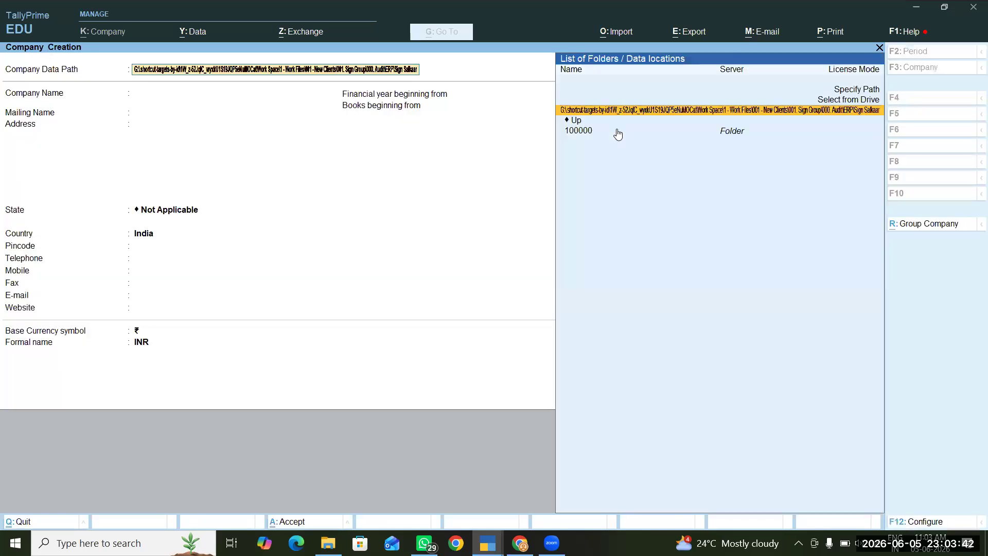
Paste C:\Users\user\Desktop\tally test as the company data path and accept it
{"action": "key", "text": "ctrl+alt+v"}
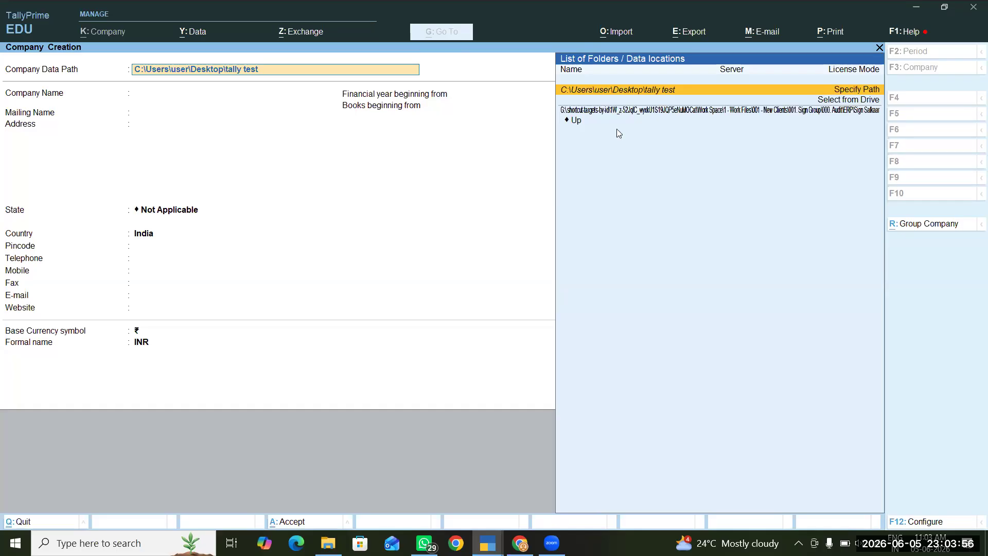
{"action": "key", "text": "Return"}
{"action": "key", "text": "Return"}
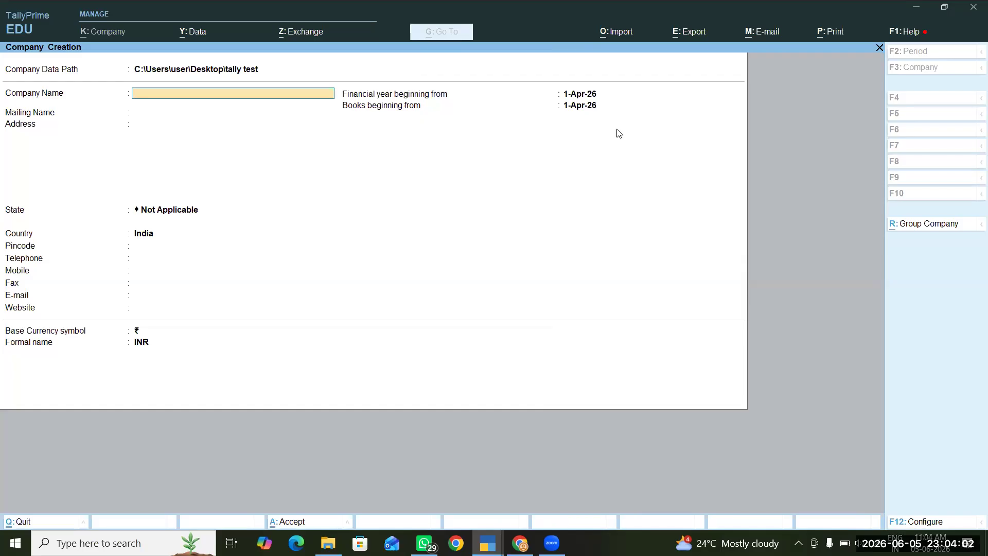
Name the company TEST BATCH, accept the same mailing name and leave the address blank
{"action": "type", "text": "TEST BATCH"}
{"action": "key", "text": "Return"}
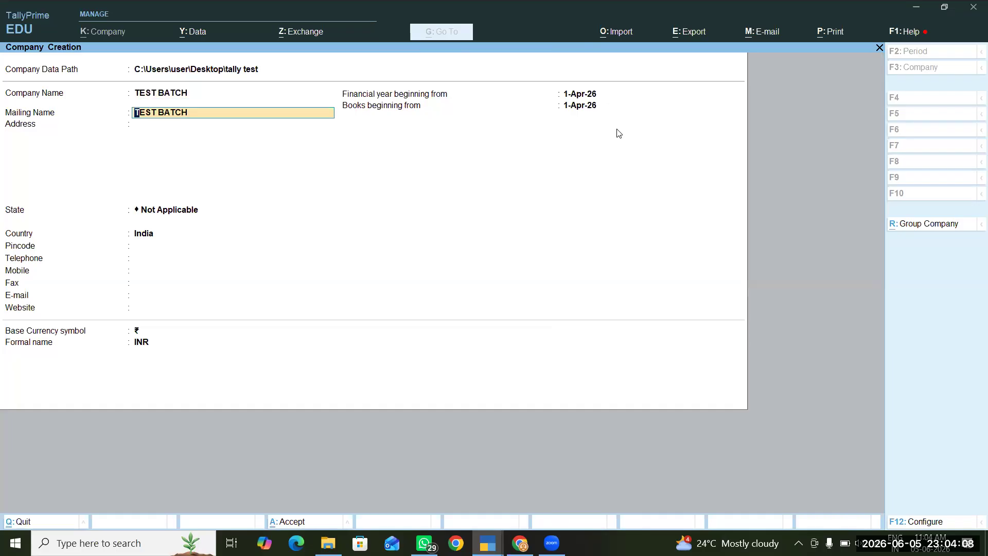
{"action": "key", "text": "Return"}
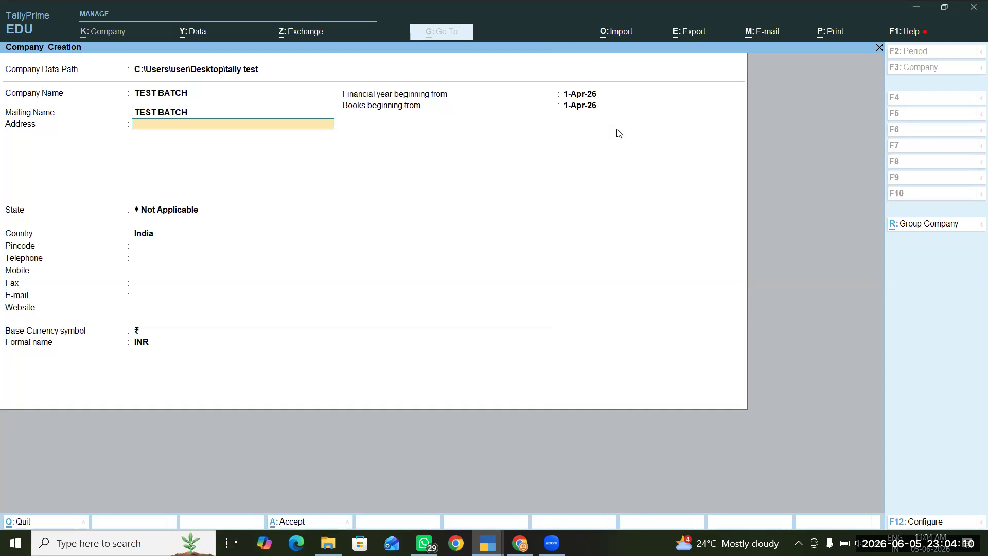
{"action": "key", "text": "Return"}
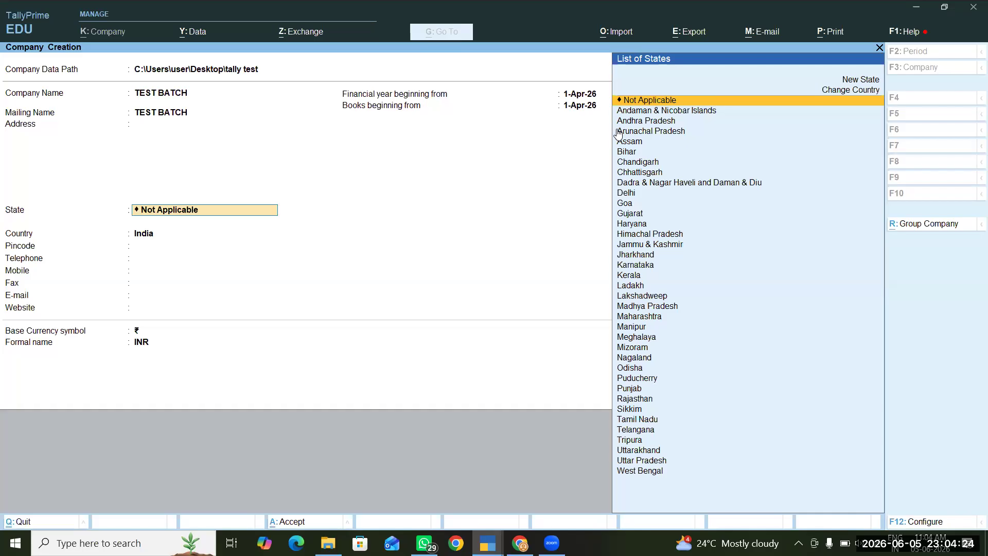
Leave the state as Not Applicable and set the company's country to UAE
{"action": "key", "text": "Return"}
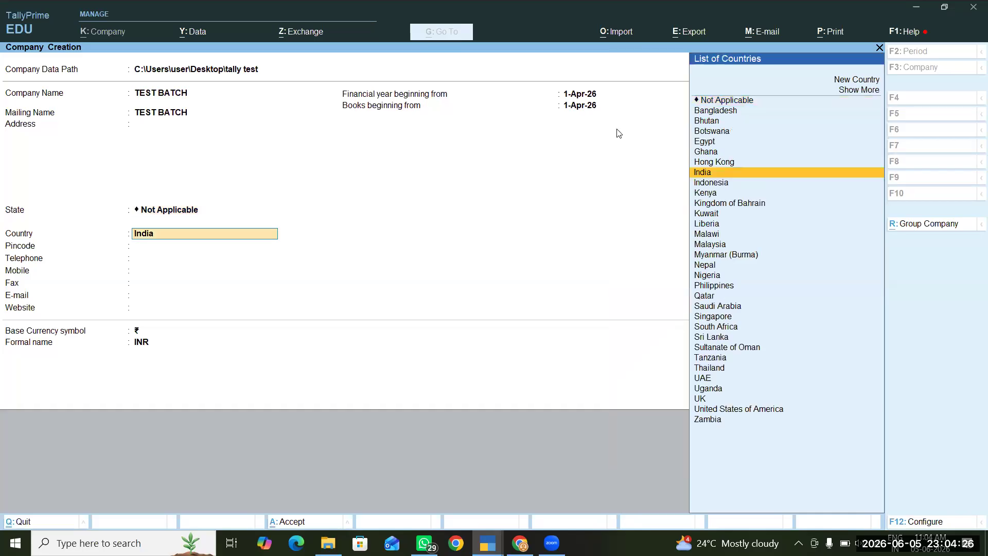
{"action": "key", "text": "Down"}
{"action": "key", "text": "Down"}
{"action": "key", "text": "Down"}
{"action": "key", "text": "Down"}
{"action": "key", "text": "Down"}
{"action": "key", "text": "Down"}
{"action": "key", "text": "Down"}
{"action": "key", "text": "Down"}
{"action": "key", "text": "Down"}
{"action": "key", "text": "Down"}
{"action": "key", "text": "Down"}
{"action": "key", "text": "Down"}
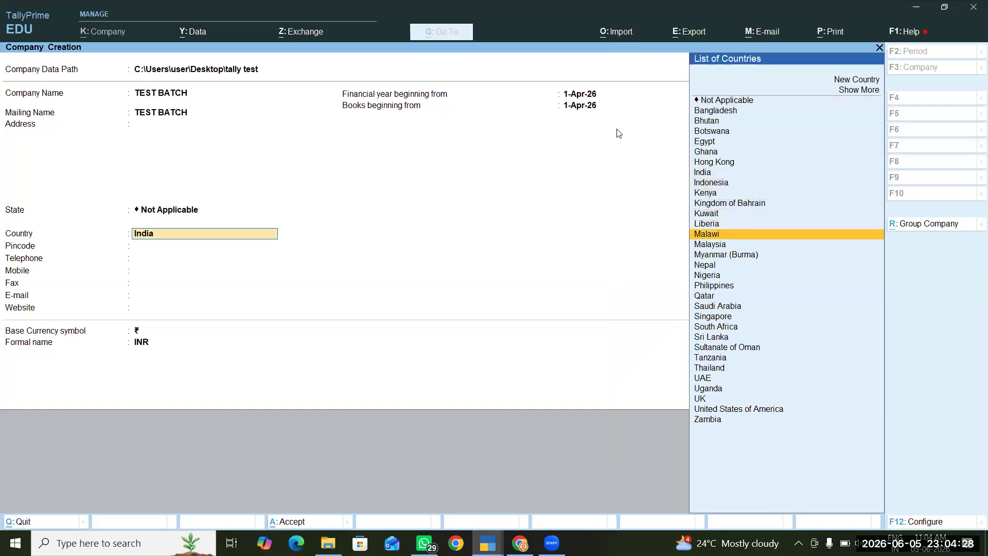
{"action": "key", "text": "Down"}
{"action": "key", "text": "Down"}
{"action": "key", "text": "Down"}
{"action": "key", "text": "Down"}
{"action": "key", "text": "Down"}
{"action": "key", "text": "Down"}
{"action": "key", "text": "Down"}
{"action": "key", "text": "Down"}
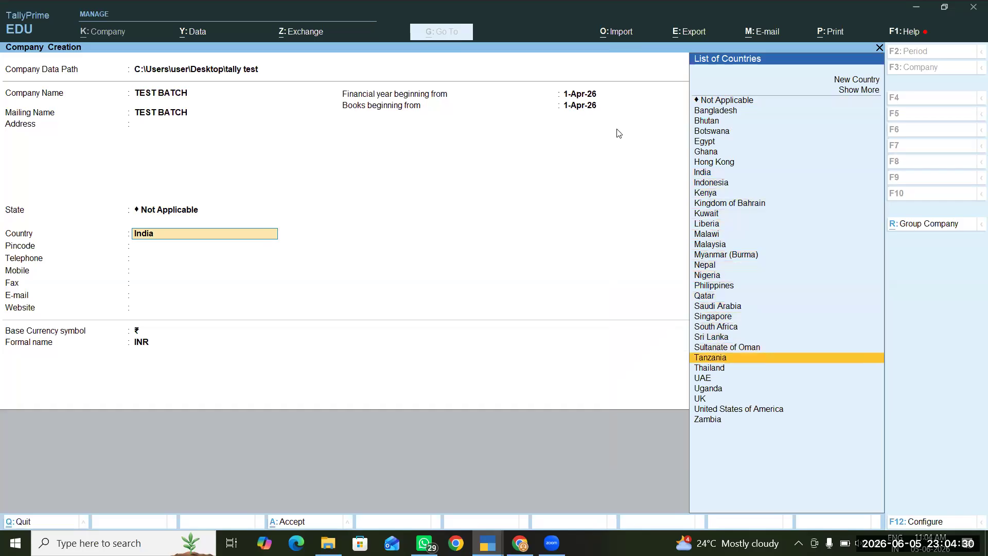
{"action": "key", "text": "Return"}
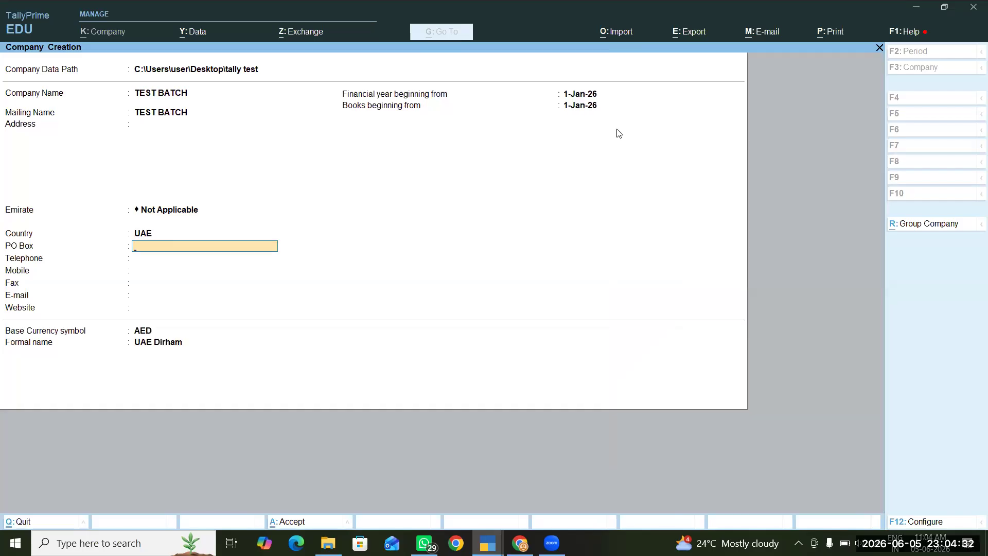
Go back to the Emirate field and look through the list of emirates offered for the UAE
{"action": "key", "text": "BackSpace"}
{"action": "key", "text": "Up"}
{"action": "key", "text": "Up"}
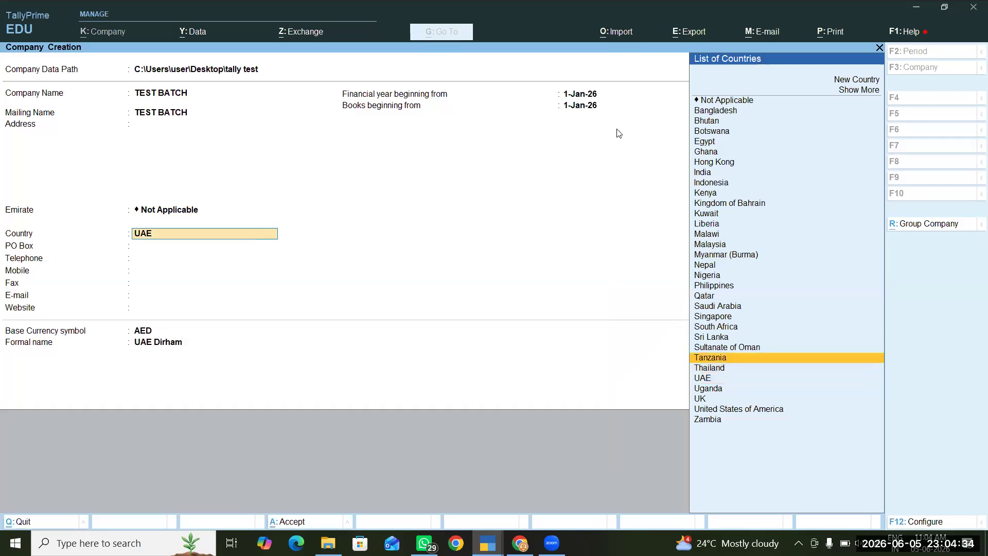
{"action": "left_click", "coordinate": [160, 211]}
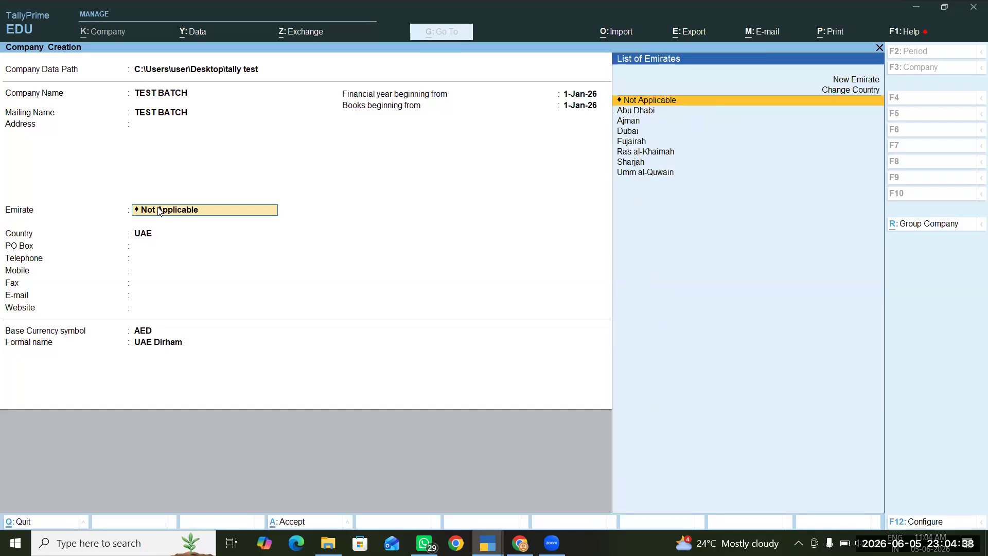
{"action": "key", "text": "Down"}
{"action": "key", "text": "Down"}
{"action": "key", "text": "Down"}
{"action": "key", "text": "Down"}
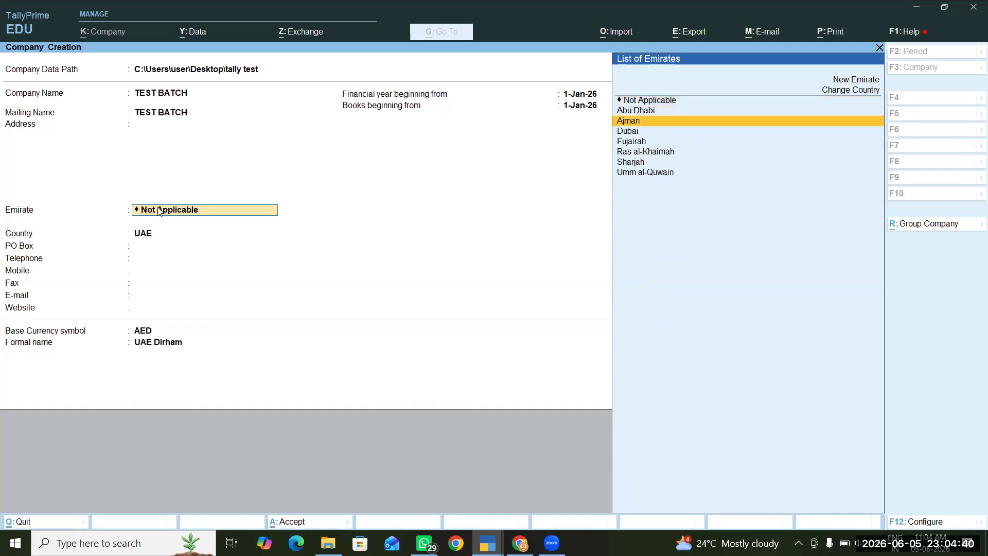
{"action": "key", "text": "Down"}
{"action": "key", "text": "Down"}
{"action": "key", "text": "Down"}
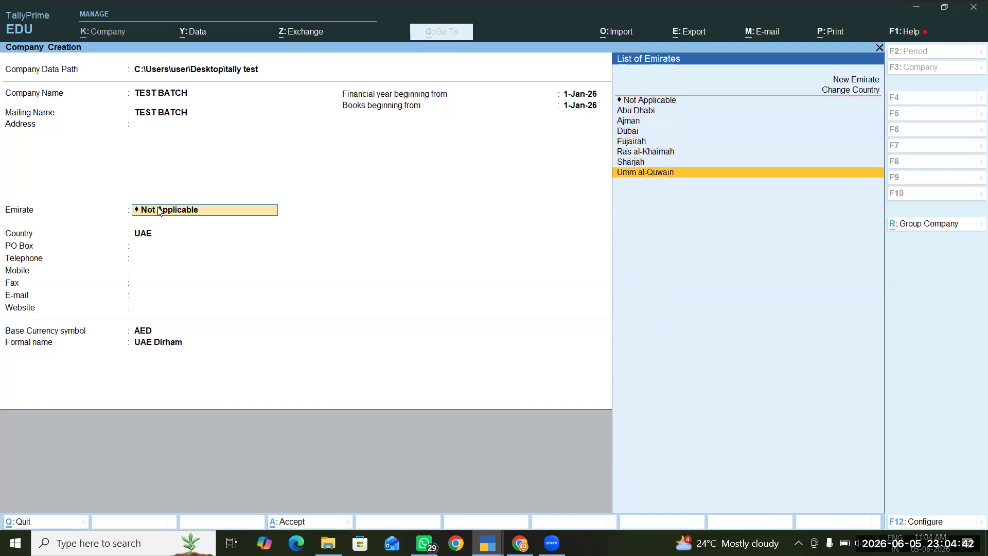
Set the company's country to Saudi Arabia
{"action": "left_click", "coordinate": [145, 234]}
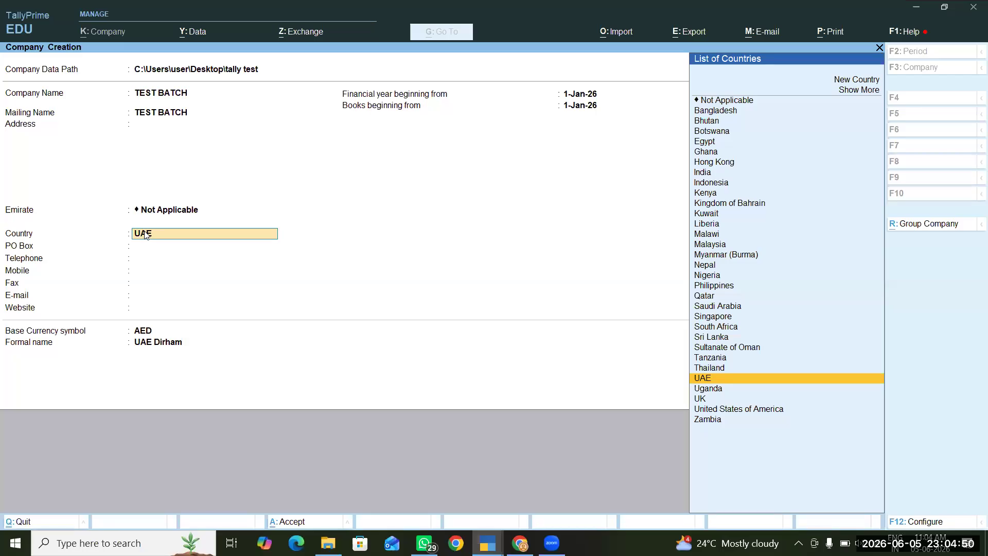
{"action": "key", "text": "Up"}
{"action": "key", "text": "Up"}
{"action": "key", "text": "Up"}
{"action": "key", "text": "Up"}
{"action": "key", "text": "Up"}
{"action": "key", "text": "Up"}
{"action": "key", "text": "Up"}
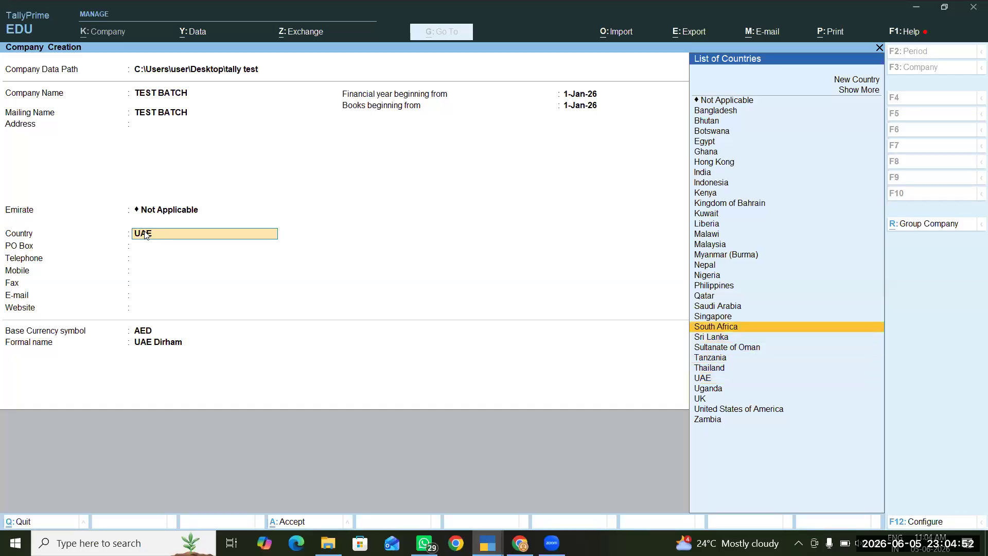
{"action": "key", "text": "Return"}
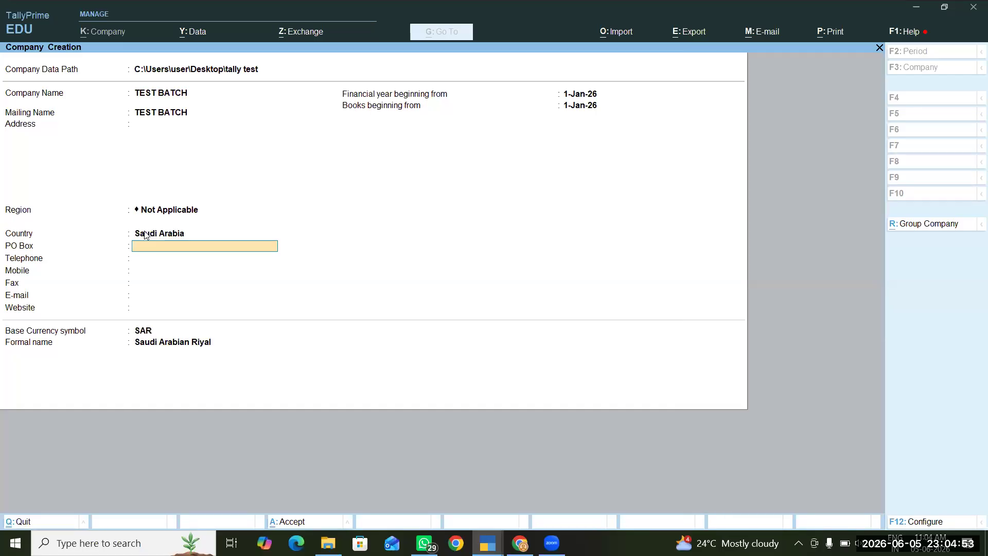
Check the regions offered for Saudi Arabia, and set the company's country back to UAE
{"action": "left_click", "coordinate": [163, 210]}
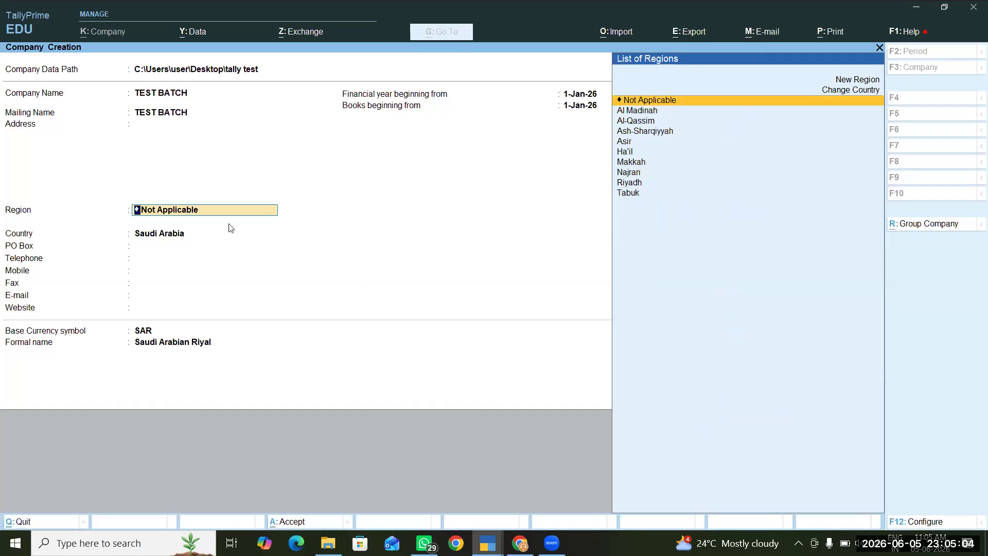
{"action": "left_click", "coordinate": [201, 235]}
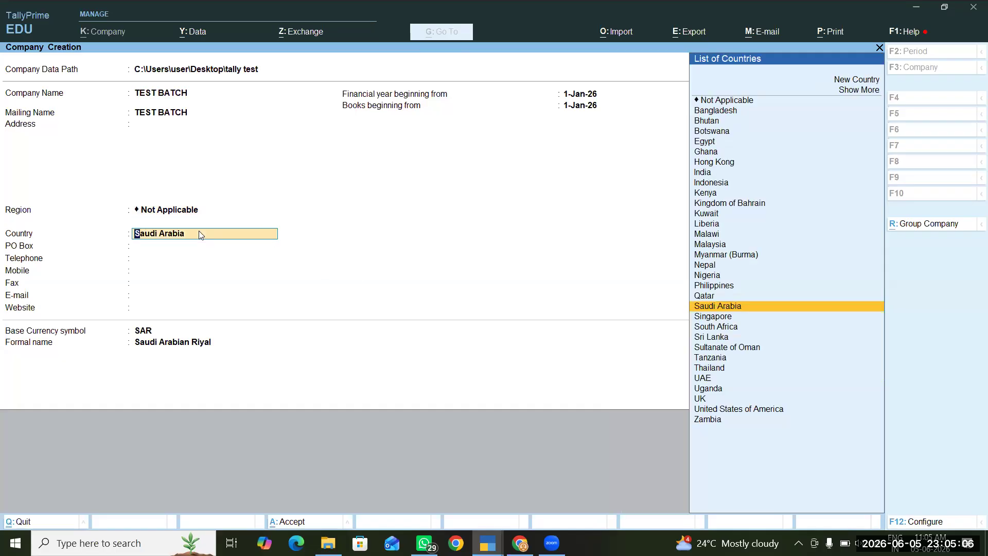
{"action": "key", "text": "Up"}
{"action": "key", "text": "Up"}
{"action": "key", "text": "Up"}
{"action": "key", "text": "Up"}
{"action": "key", "text": "Up"}
{"action": "key", "text": "Up"}
{"action": "key", "text": "Up"}
{"action": "key", "text": "Down"}
{"action": "key", "text": "Down"}
{"action": "key", "text": "Down"}
{"action": "key", "text": "Down"}
{"action": "key", "text": "Down"}
{"action": "key", "text": "Down"}
{"action": "key", "text": "Down"}
{"action": "key", "text": "Down"}
{"action": "key", "text": "Down"}
{"action": "key", "text": "Down"}
{"action": "key", "text": "Down"}
{"action": "key", "text": "Down"}
{"action": "key", "text": "Down"}
{"action": "key", "text": "Down"}
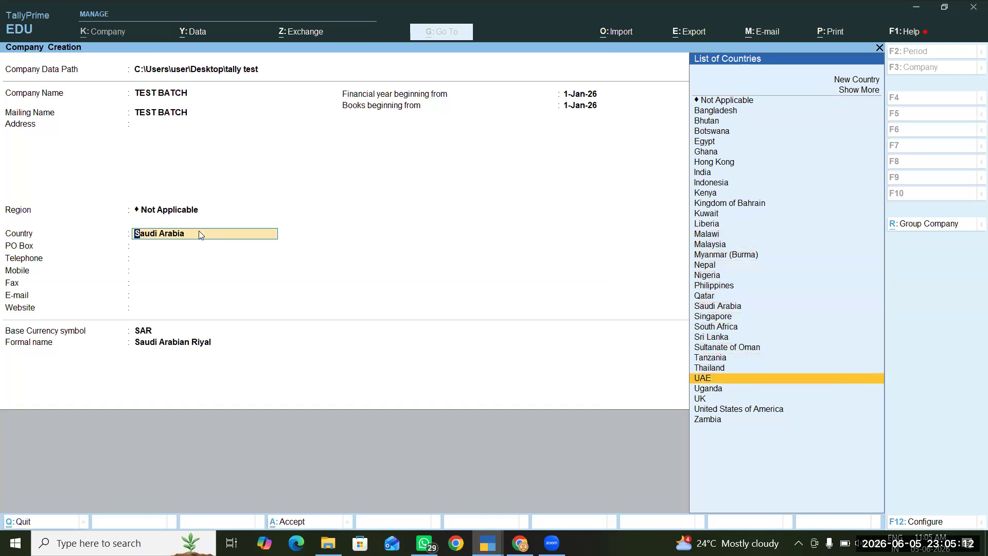
{"action": "key", "text": "Return"}
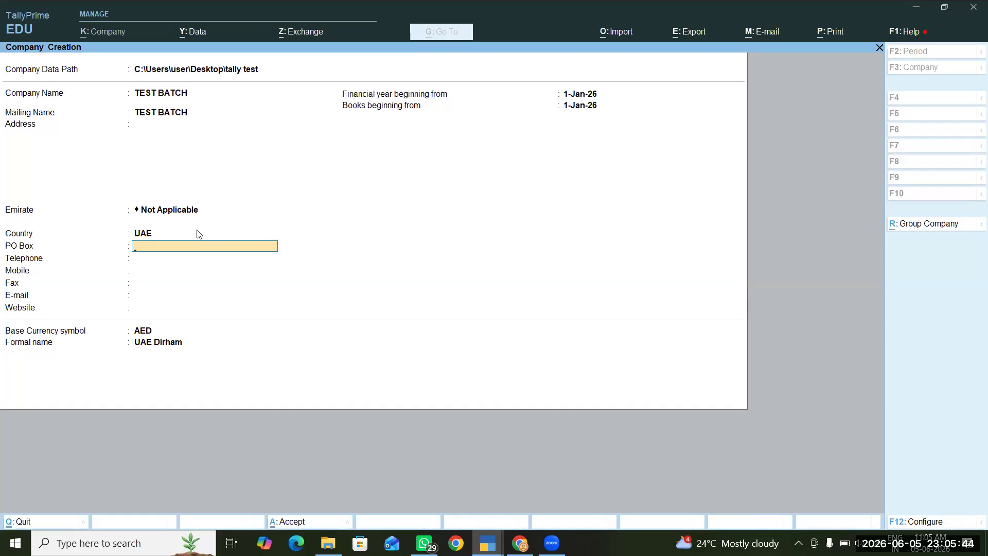
Set the emirate to Dubai and leave the PO box, telephone, mobile, fax, e-mail and website blank
{"action": "left_click", "coordinate": [173, 209]}
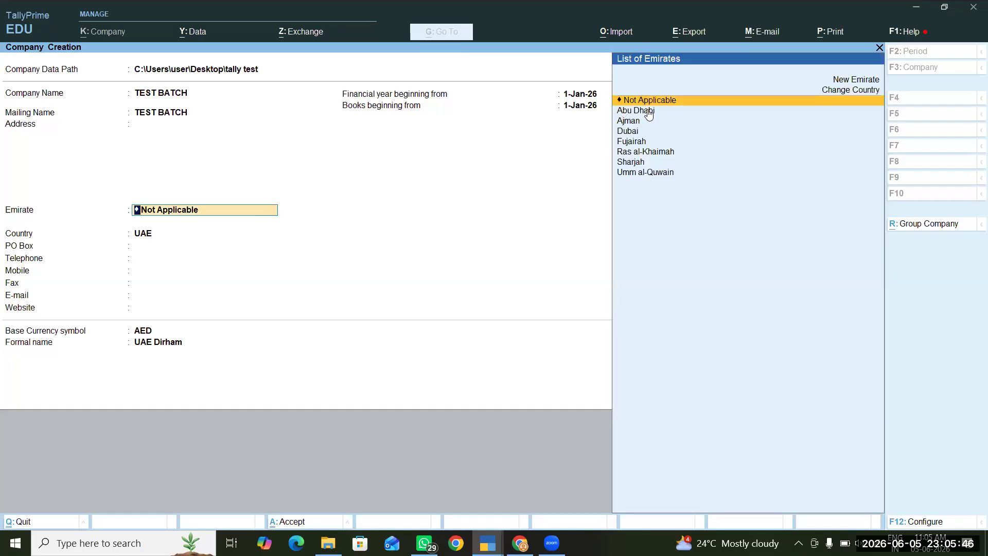
{"action": "left_click", "coordinate": [635, 135]}
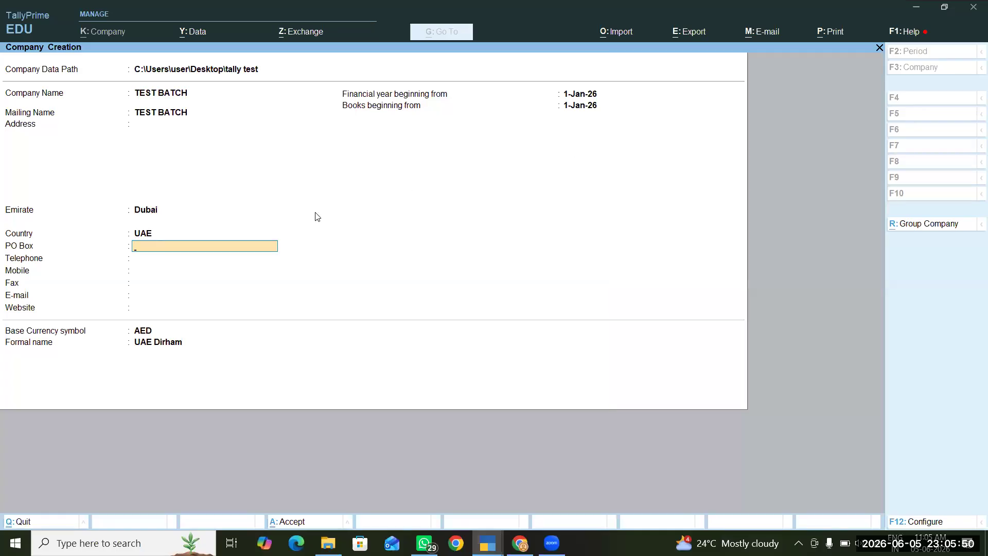
{"action": "key", "text": "Return"}
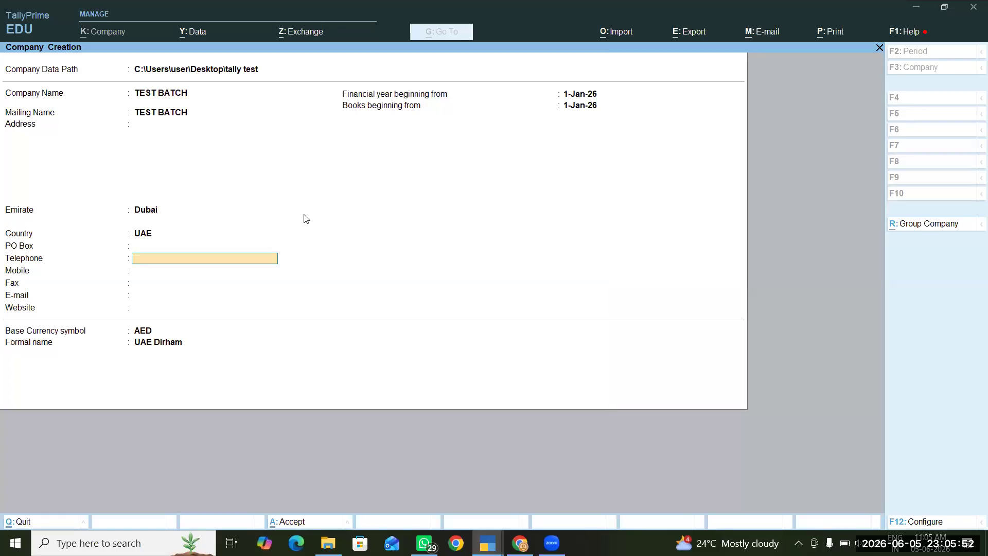
{"action": "key", "text": "Return"}
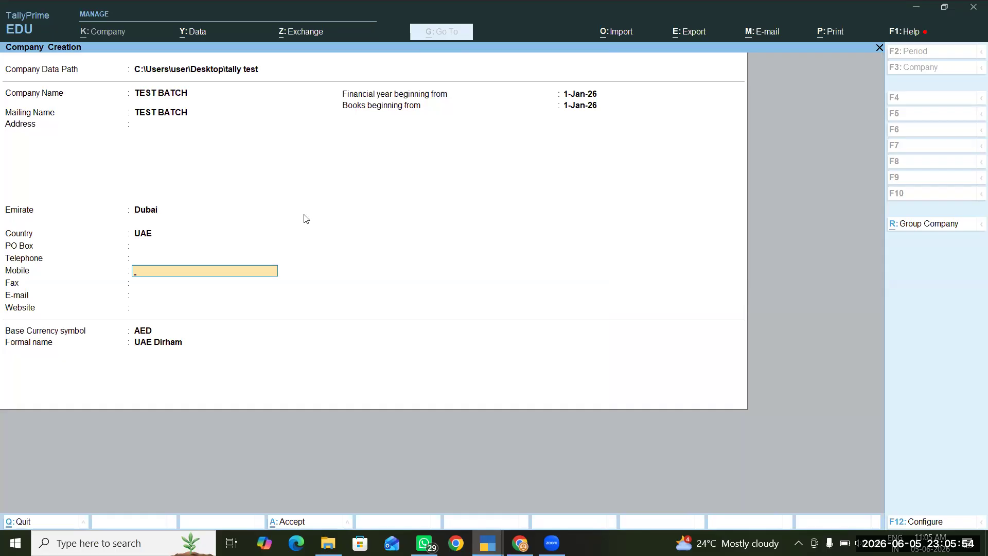
{"action": "key", "text": "Return"}
{"action": "key", "text": "Return"}
{"action": "key", "text": "Return"}
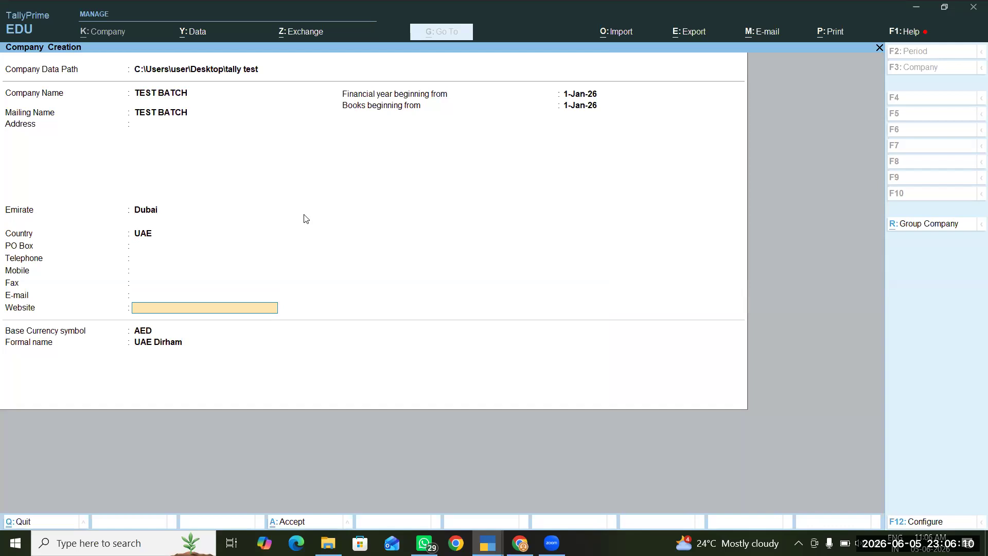
{"action": "key", "text": "Return"}
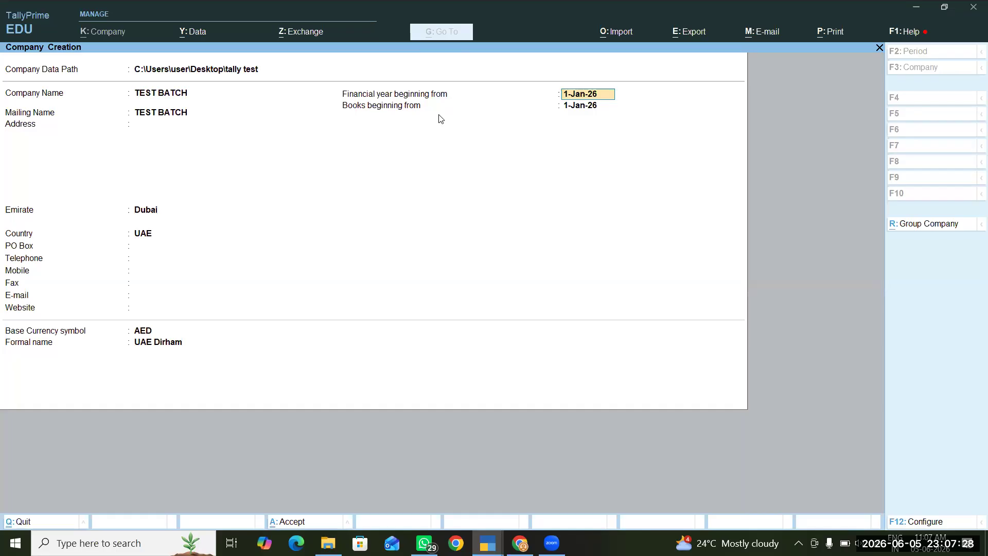
Try out 10-Jan-26 as the date from which the books begin, and clear the entry again
{"action": "left_click", "coordinate": [575, 106]}
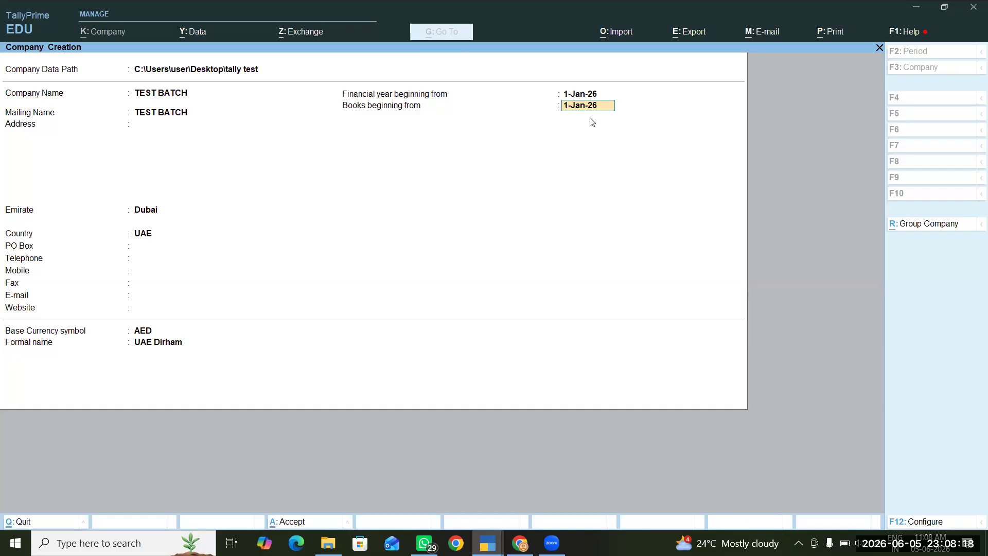
{"action": "type", "text": "10"}
{"action": "type", "text": "-J"}
{"action": "type", "text": "AN-2"}
{"action": "key", "text": "BackSpace"}
{"action": "key", "text": "BackSpace"}
{"action": "key", "text": "BackSpace"}
{"action": "key", "text": "BackSpace"}
{"action": "key", "text": "BackSpace"}
{"action": "key", "text": "BackSpace"}
{"action": "key", "text": "BackSpace"}
{"action": "key", "text": "BackSpace"}
{"action": "key", "text": "BackSpace"}
{"action": "key", "text": "BackSpace"}
{"action": "key", "text": "Return"}
{"action": "key", "text": "Return"}
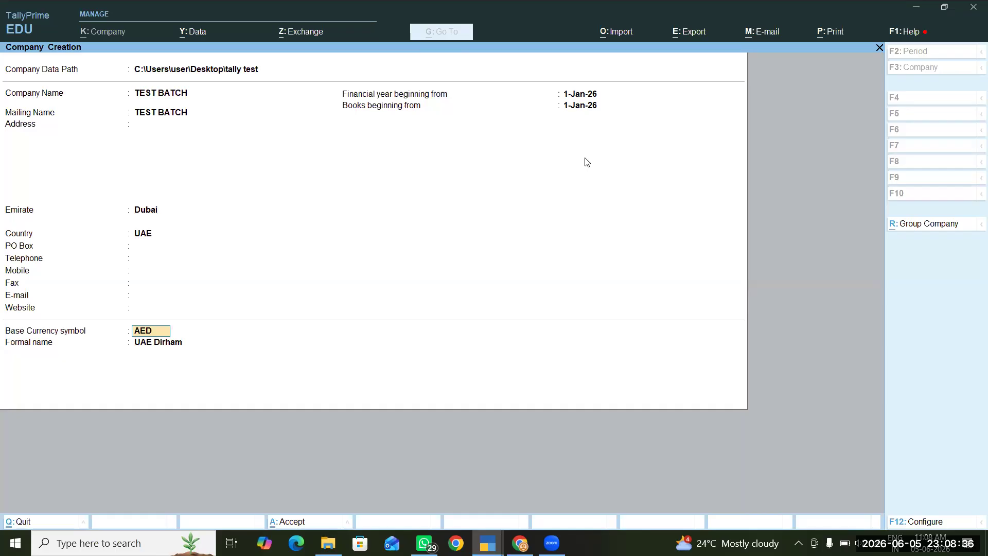
{"action": "key", "text": "Up"}
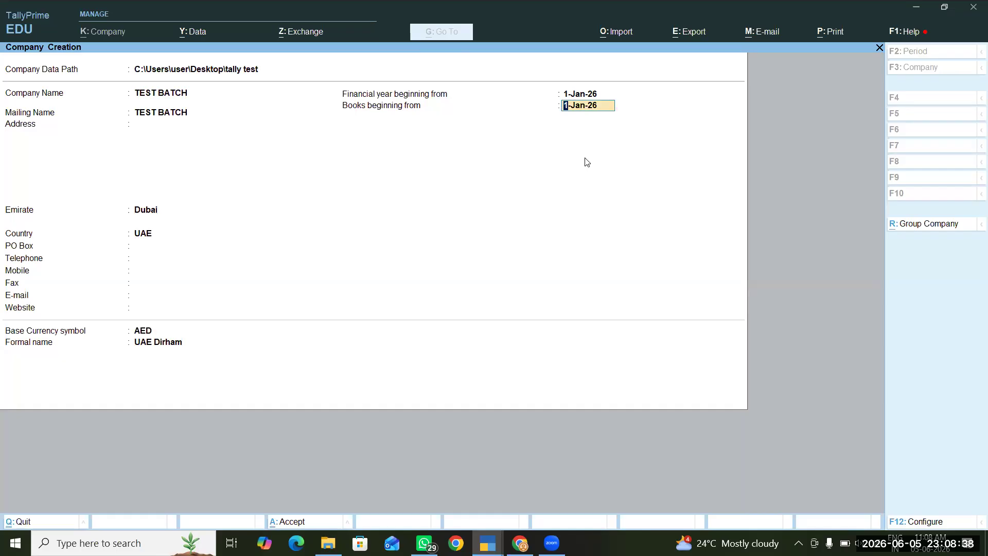
{"action": "type", "text": "10-JAN-26"}
{"action": "key", "text": "BackSpace"}
{"action": "key", "text": "BackSpace"}
{"action": "key", "text": "BackSpace"}
{"action": "key", "text": "BackSpace"}
{"action": "key", "text": "BackSpace"}
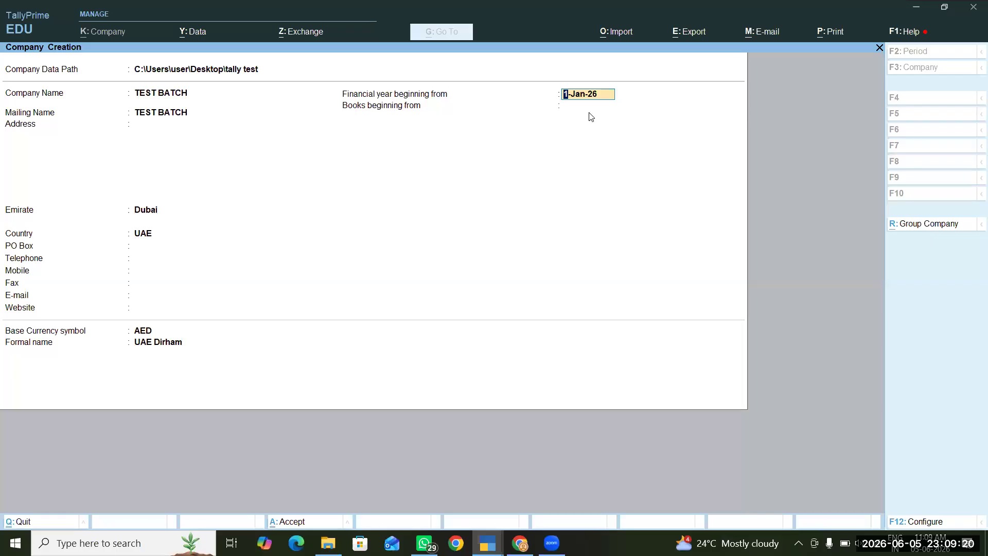
Keep 1-Jan-26 for the financial year and books, retain AED and UAE Dirham, and decline to accept the company form
{"action": "key", "text": "Return"}
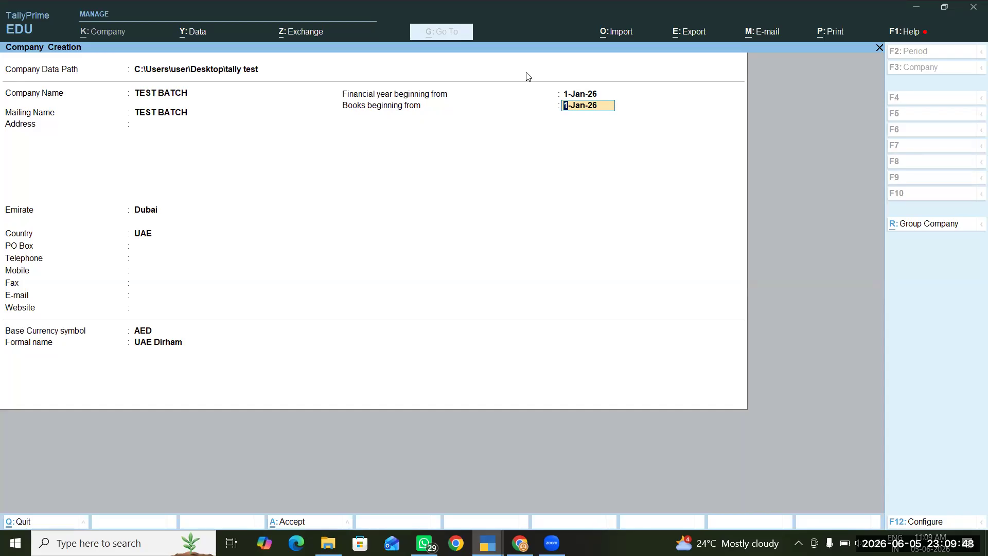
{"action": "key", "text": "Return"}
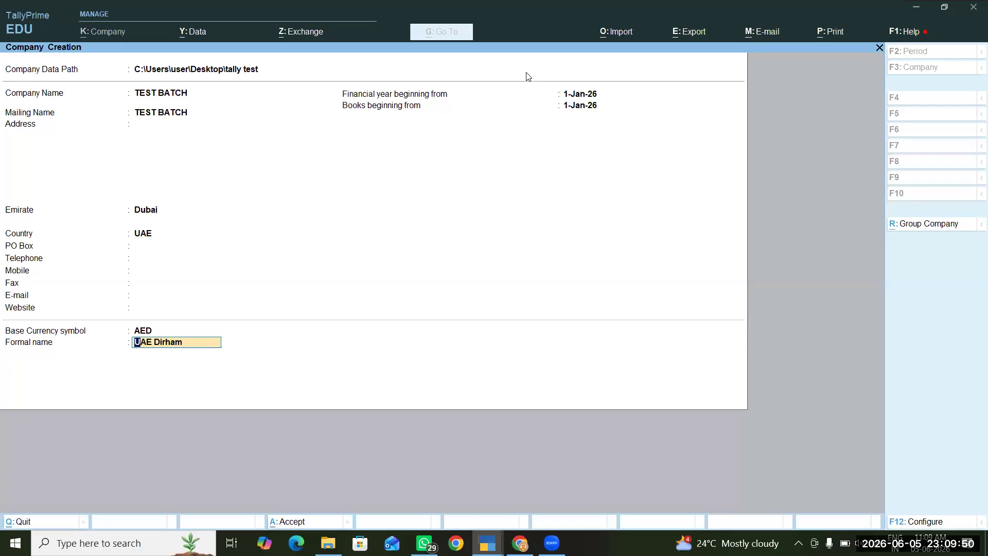
{"action": "key", "text": "Return"}
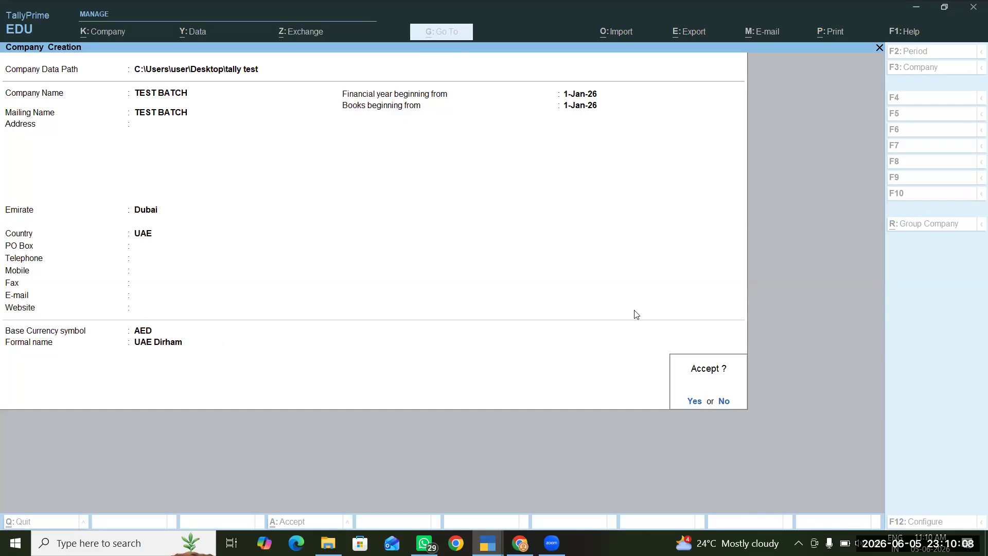
{"action": "left_click", "coordinate": [724, 400]}
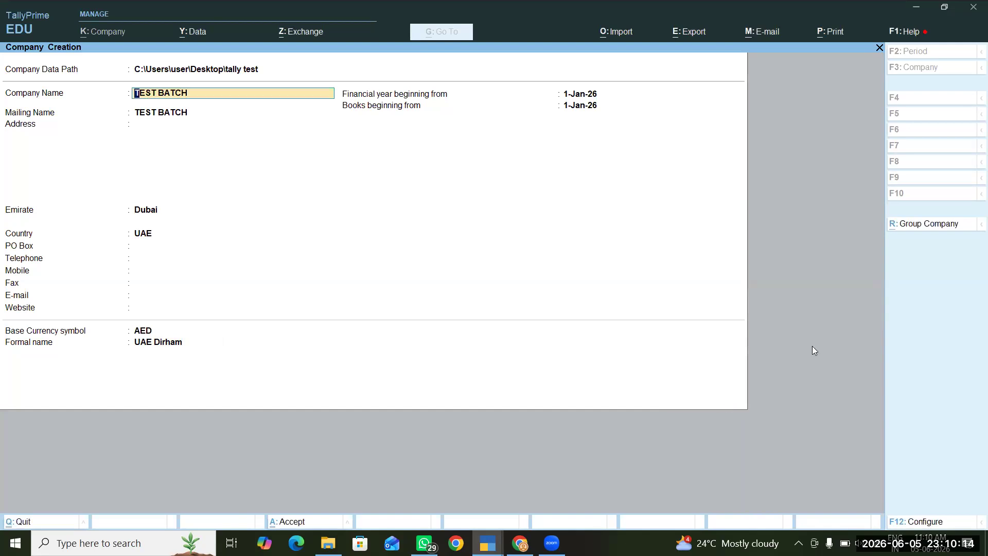
Go through the company form again with all its values kept, and accept it to create the company TEST BATCH
{"action": "key", "text": "Return"}
{"action": "key", "text": "Return"}
{"action": "key", "text": "Return"}
{"action": "key", "text": "Return"}
{"action": "key", "text": "Return"}
{"action": "key", "text": "Return"}
{"action": "key", "text": "Return"}
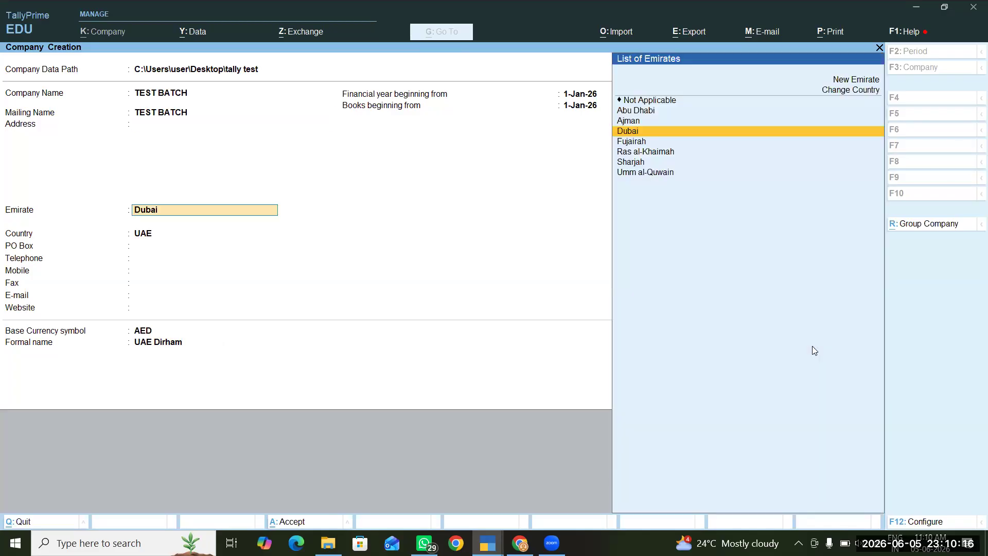
{"action": "key", "text": "Return"}
{"action": "key", "text": "Return"}
{"action": "key", "text": "Return"}
{"action": "key", "text": "Return"}
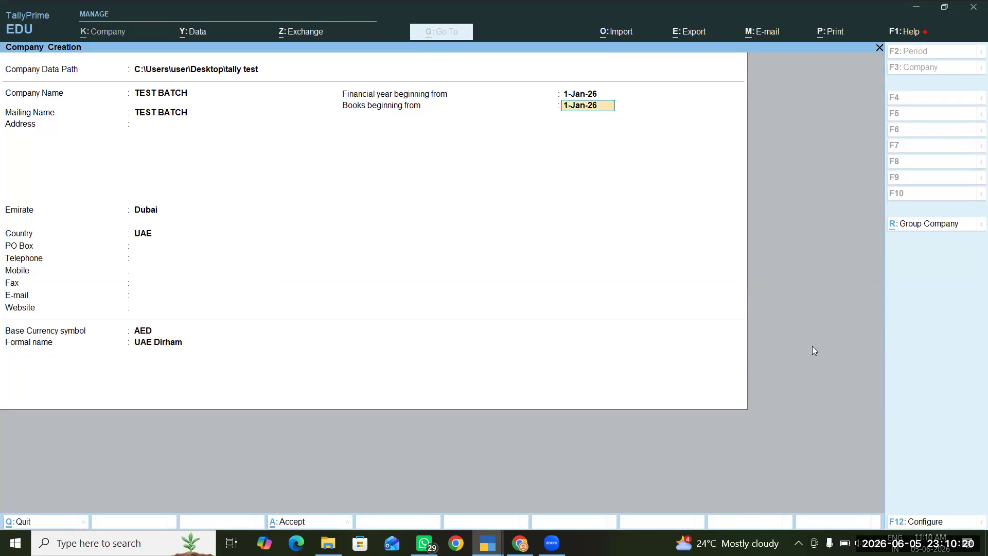
{"action": "key", "text": "Return"}
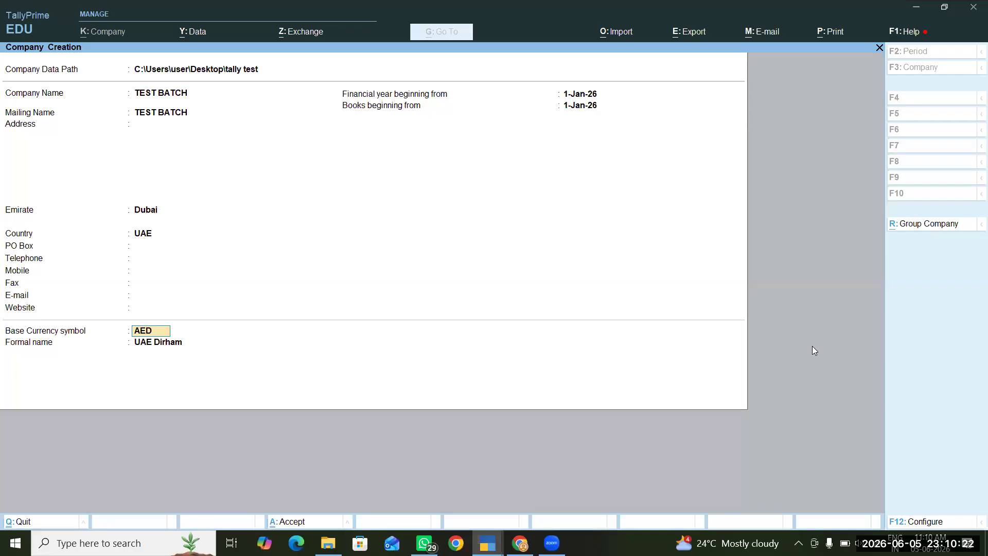
{"action": "key", "text": "Return"}
{"action": "key", "text": "Return"}
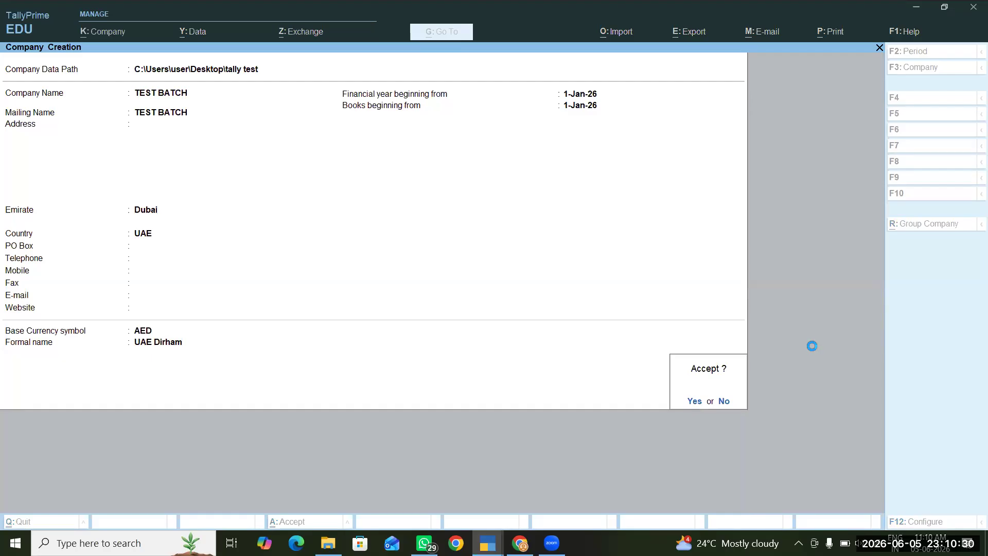
{"action": "key", "text": "Return"}
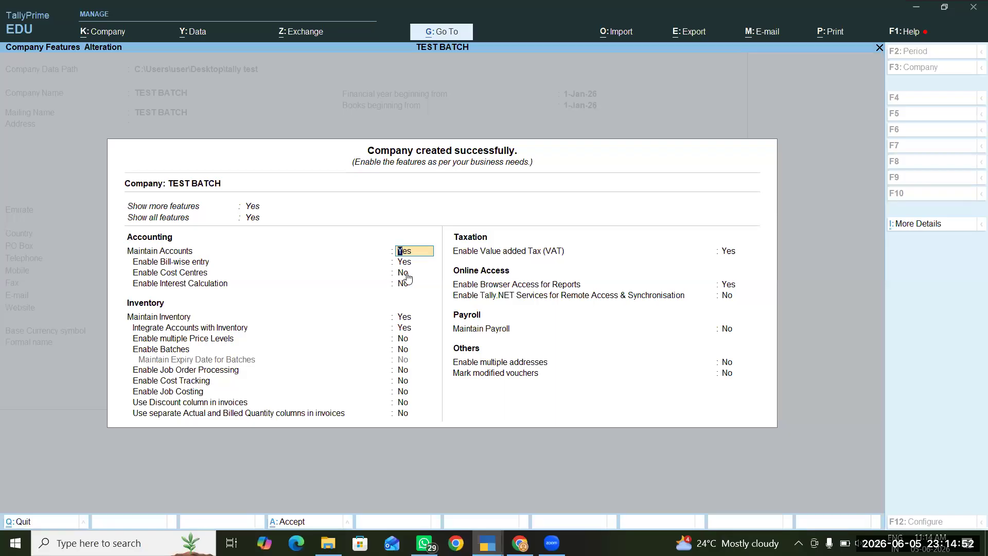
Keep accounts, bill-wise entry and inventory enabled, with cost centres and interest calculation set to No
{"action": "key", "text": "Return"}
{"action": "key", "text": "Return"}
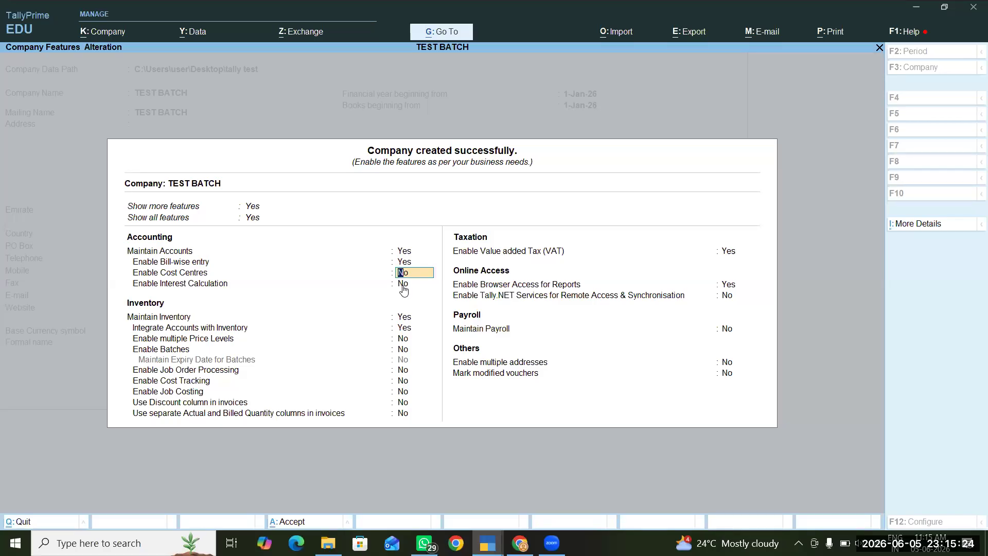
{"action": "left_click", "coordinate": [404, 284]}
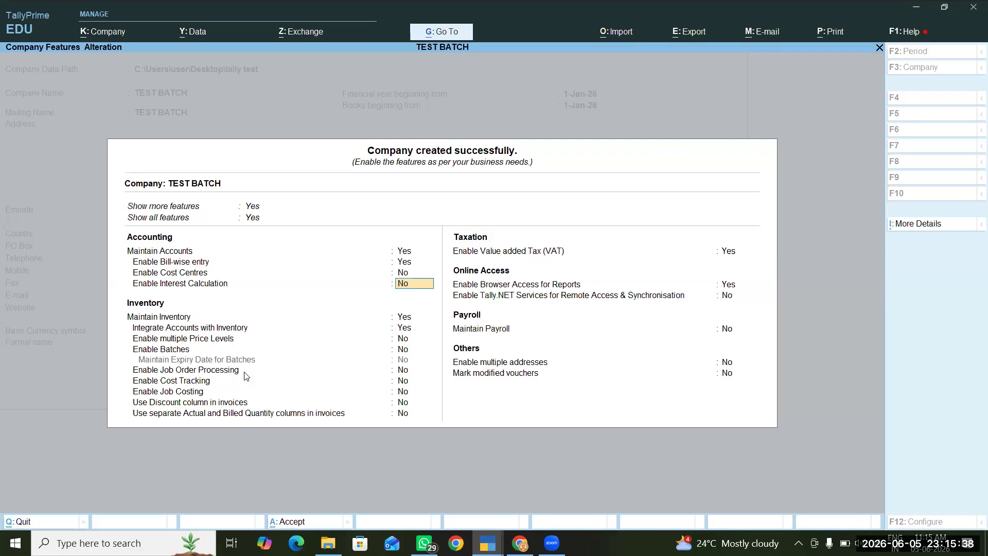
{"action": "key", "text": "Return"}
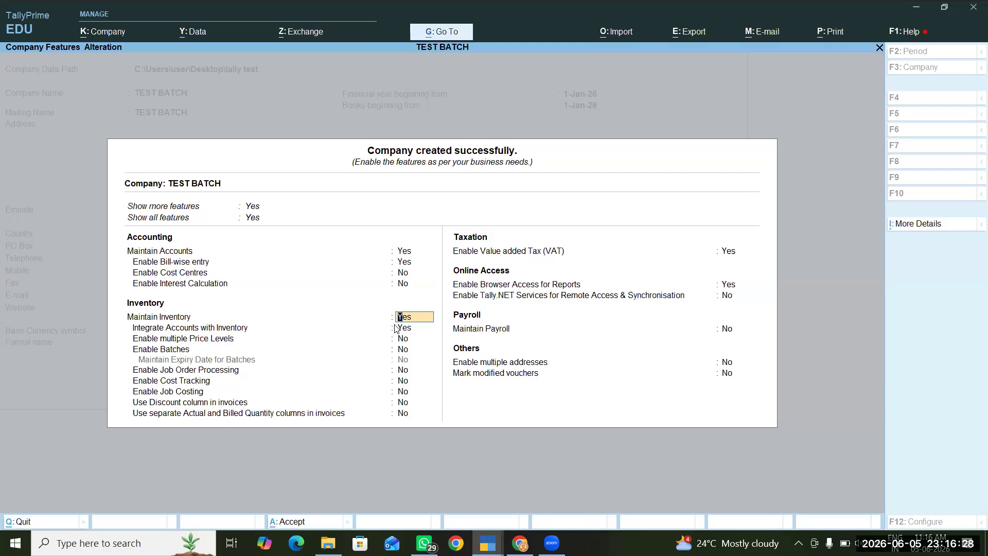
{"action": "key", "text": "Return"}
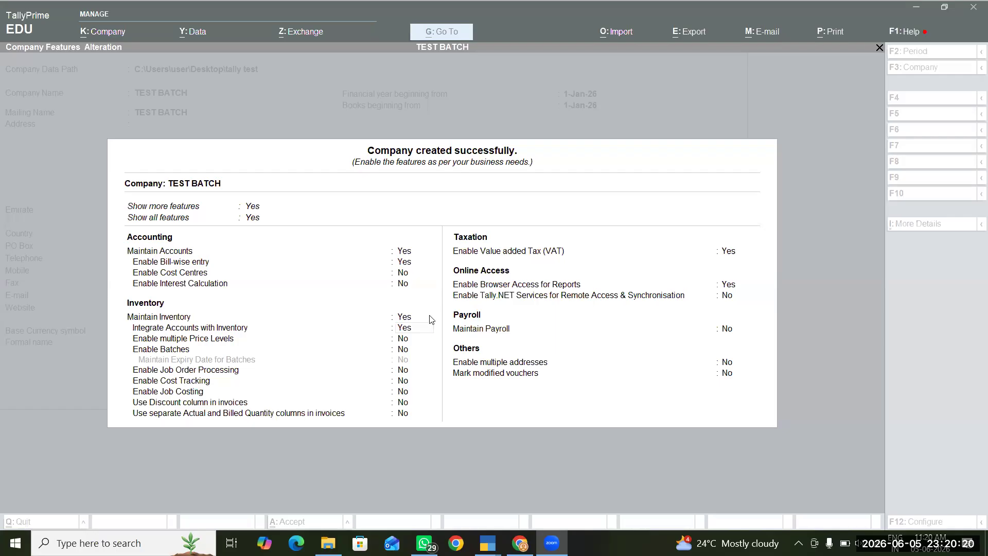
Keep the remaining accounting and inventory features as they are, and confirm Value added Tax as Yes to open its statutory details
{"action": "left_click", "coordinate": [620, 225]}
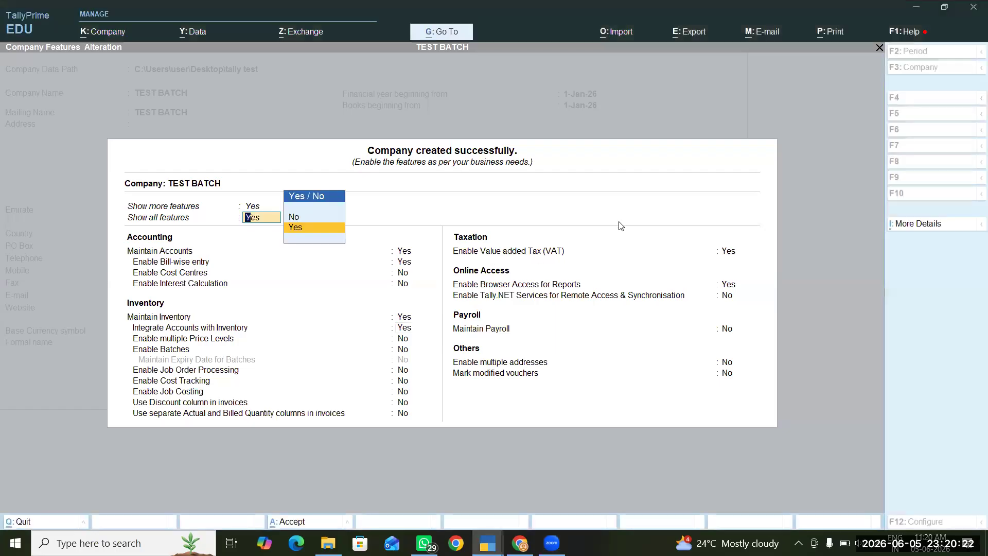
{"action": "key", "text": "Return"}
{"action": "key", "text": "Return"}
{"action": "key", "text": "Return"}
{"action": "key", "text": "Return"}
{"action": "key", "text": "Return"}
{"action": "key", "text": "Return"}
{"action": "key", "text": "Return"}
{"action": "key", "text": "Return"}
{"action": "key", "text": "Return"}
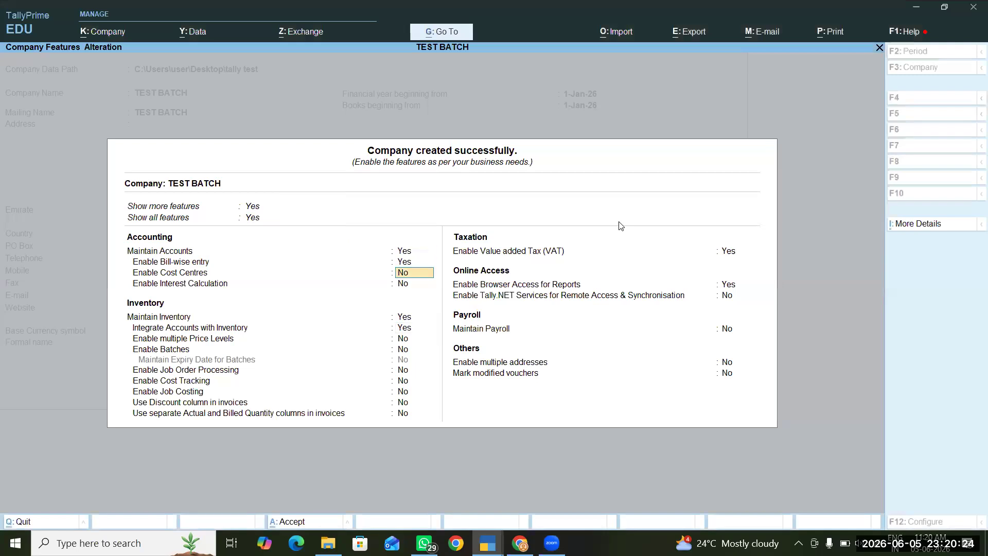
{"action": "key", "text": "Return"}
{"action": "key", "text": "Return"}
{"action": "key", "text": "Return"}
{"action": "key", "text": "Return"}
{"action": "key", "text": "Return"}
{"action": "key", "text": "Return"}
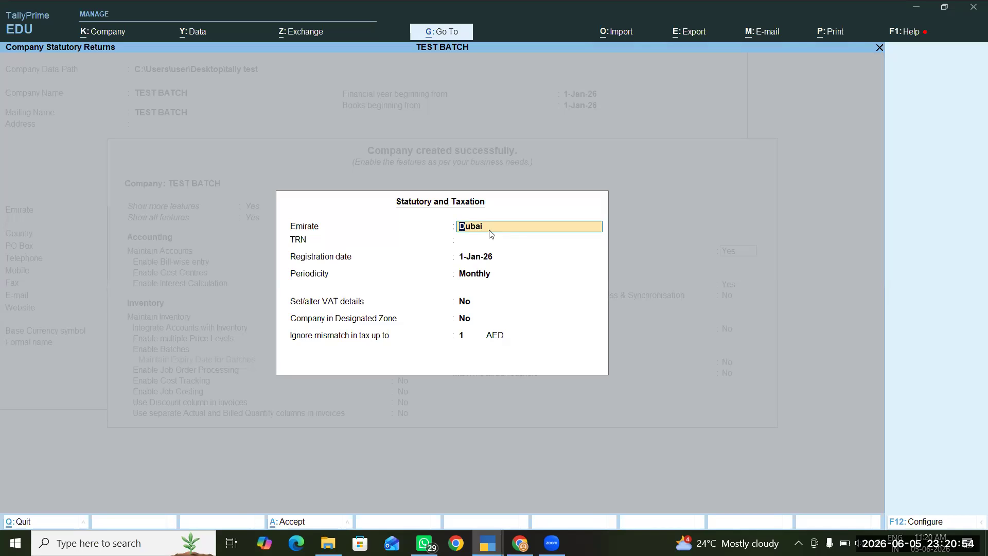
Keep Dubai as the VAT emirate and enter the company's tax registration number (TRN)
{"action": "key", "text": "Return"}
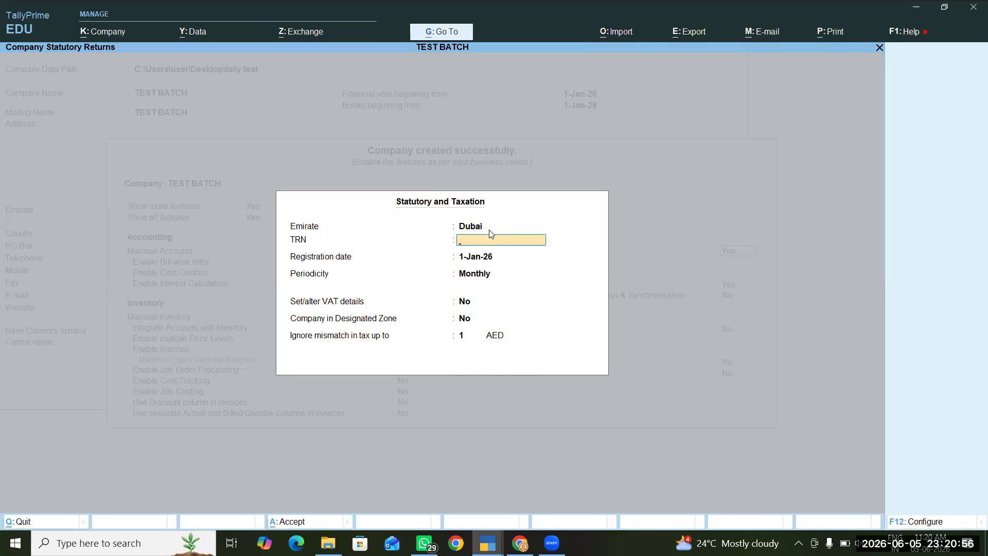
{"action": "type", "text": "122333445555666"}
{"action": "key", "text": "Return"}
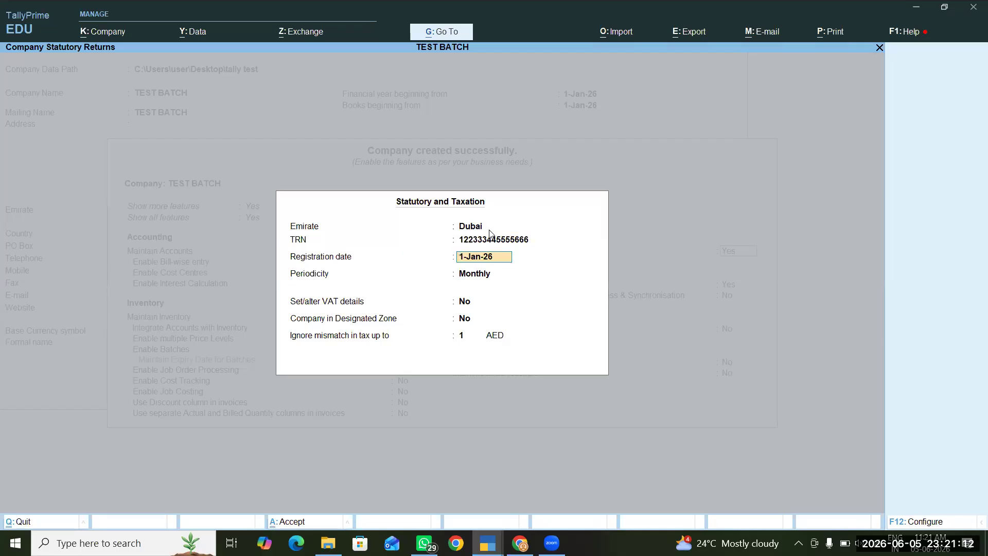
Keep the VAT registration date 1-Jan-26 and set the periodicity to Quarterly
{"action": "key", "text": "Return"}
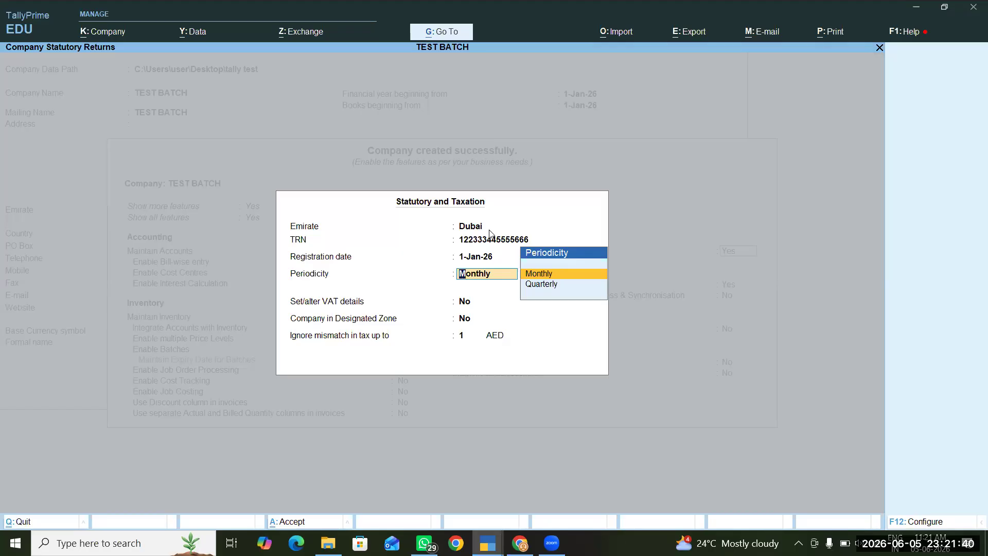
{"action": "key", "text": "Down"}
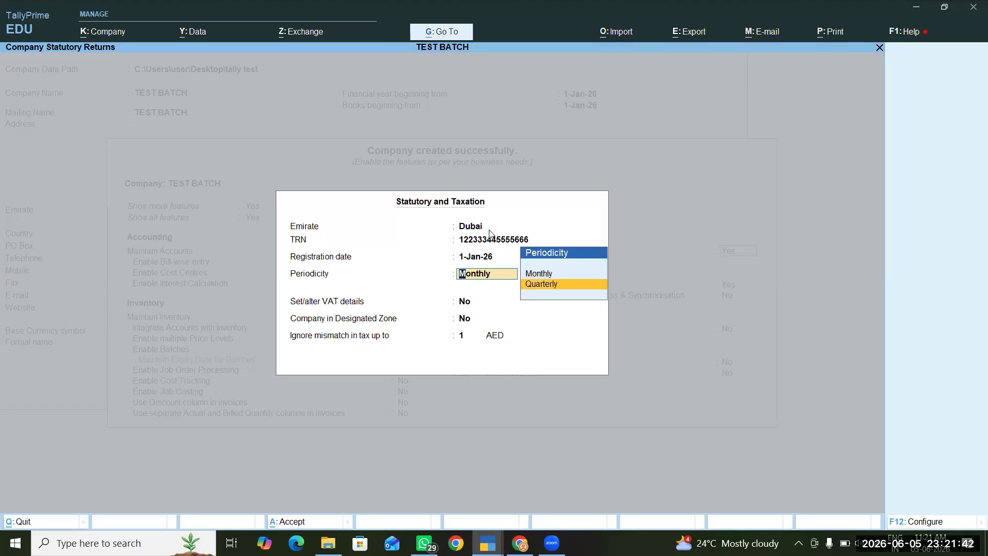
{"action": "key", "text": "Return"}
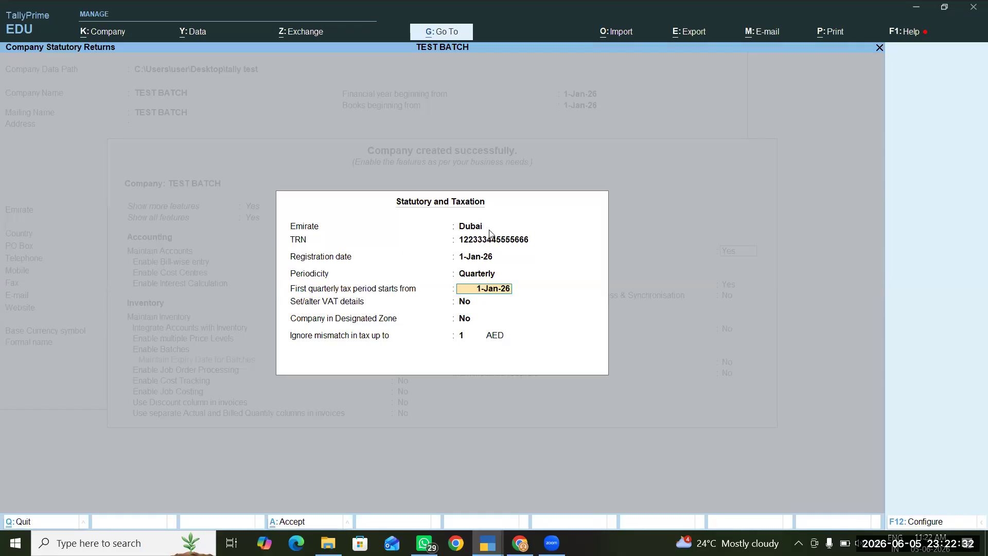
Keep the first quarterly tax period at 1-Jan-26, VAT details and Designated Zone at No, and the ignored tax mismatch at 1 AED
{"action": "key", "text": "Return"}
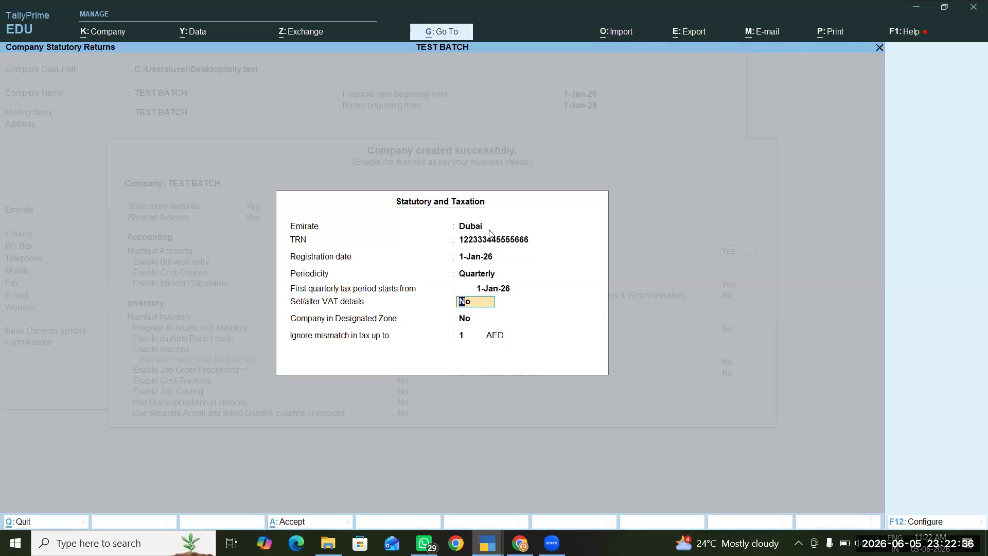
{"action": "key", "text": "Return"}
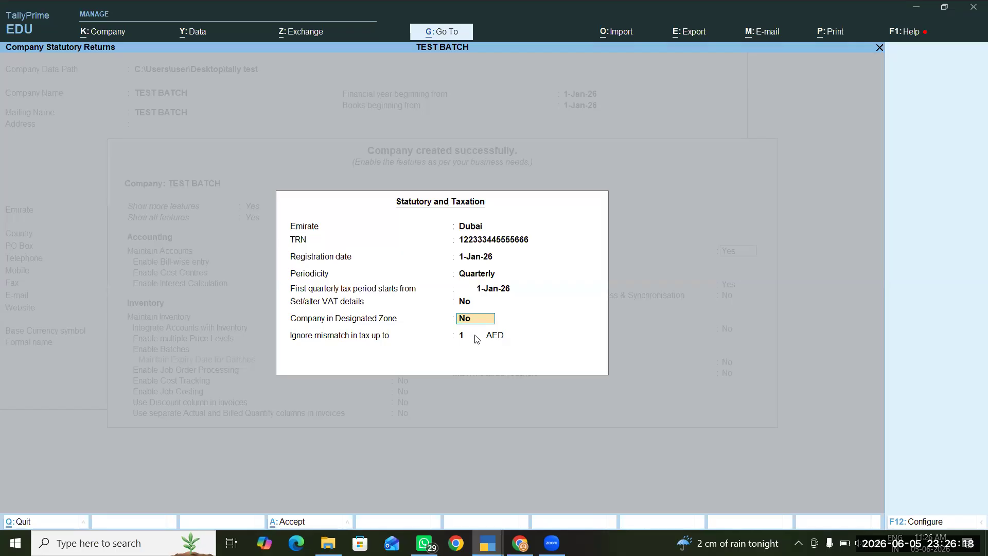
{"action": "key", "text": "Return"}
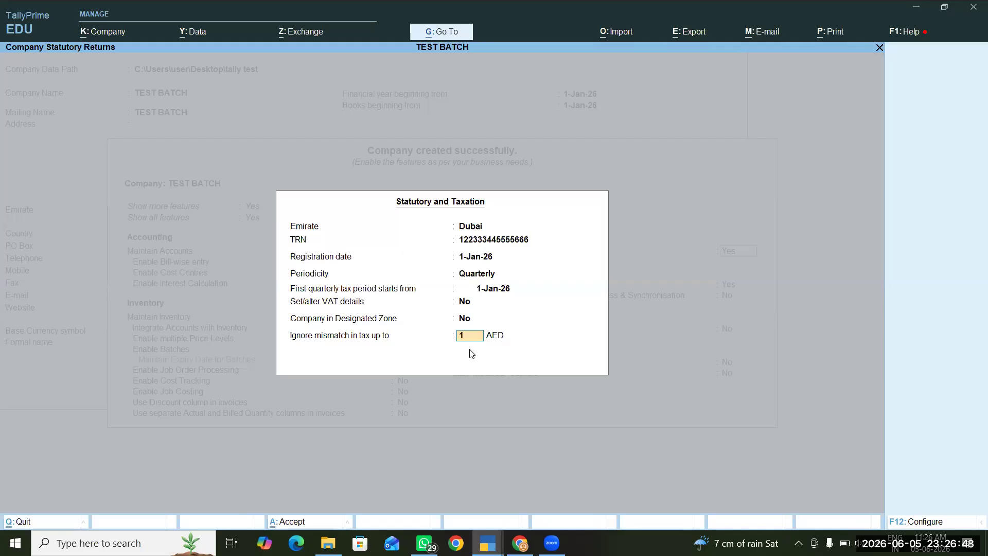
{"action": "key", "text": "Return"}
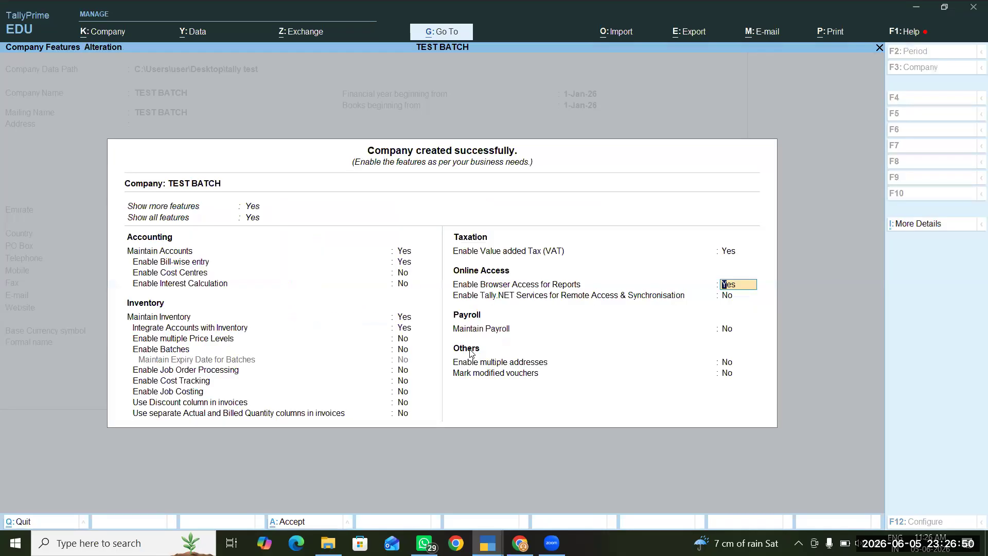
Keep browser access at Yes and Tally.NET services, payroll, multiple addresses and modified-voucher marking at No, and accept the company features
{"action": "key", "text": "Return"}
{"action": "key", "text": "Return"}
{"action": "key", "text": "Return"}
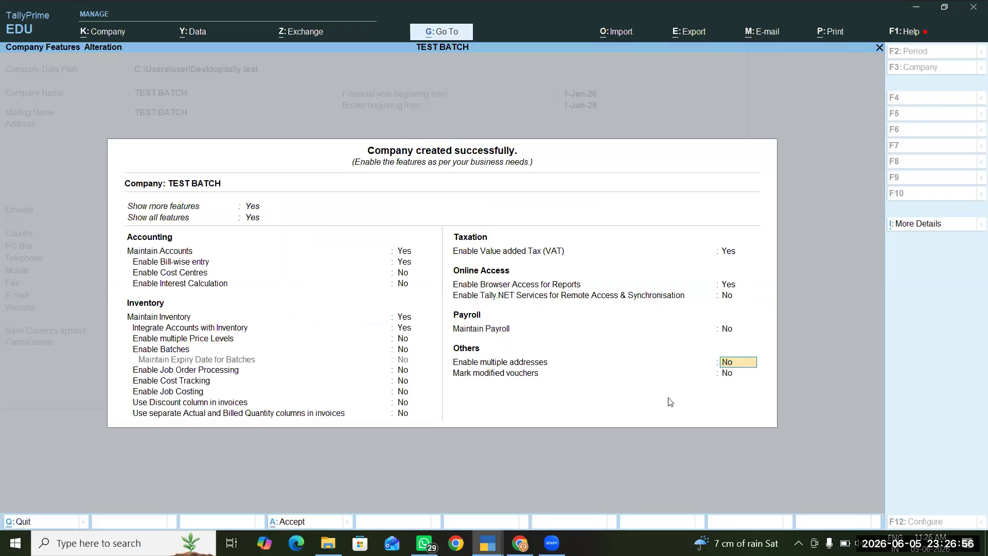
{"action": "key", "text": "Return"}
{"action": "key", "text": "Return"}
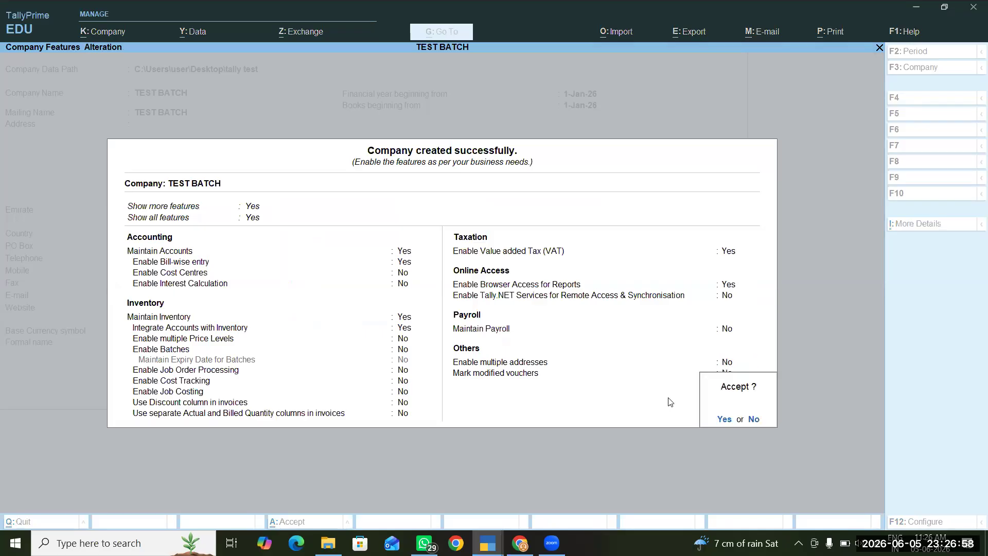
{"action": "key", "text": "Return"}
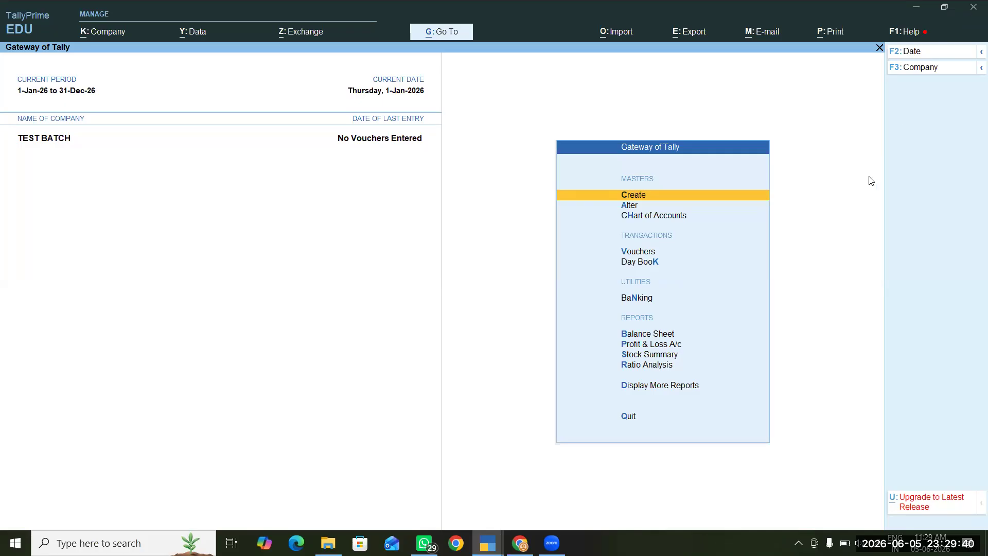
Examine the masters, transactions, utilities and reports options on the Gateway of Tally for TEST BATCH
{"action": "key", "text": "Down"}
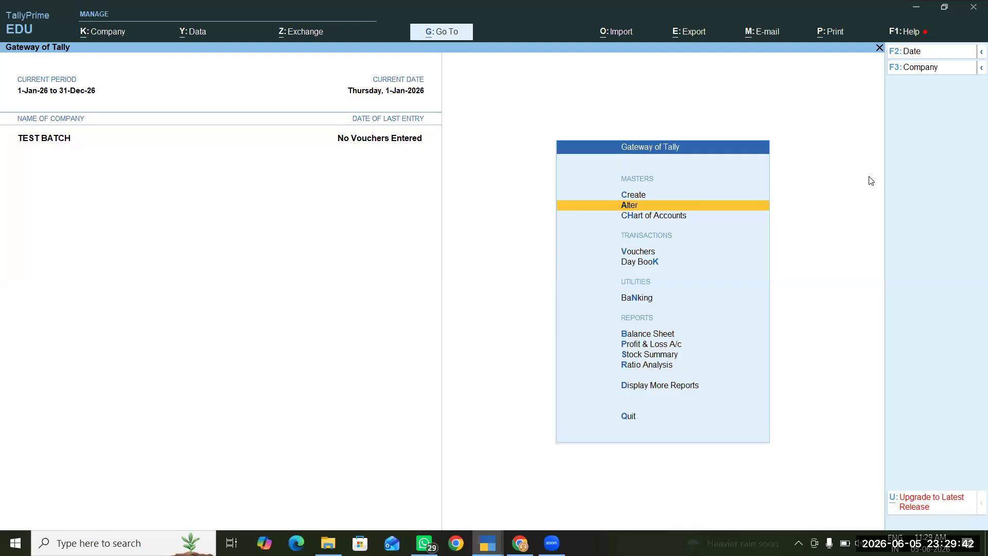
{"action": "key", "text": "Down"}
{"action": "key", "text": "Down"}
{"action": "key", "text": "Down"}
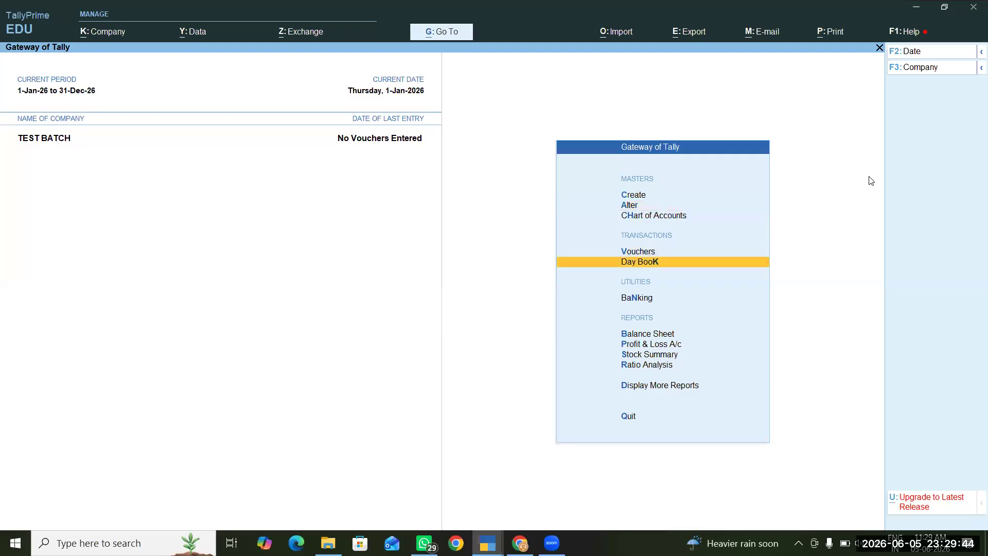
{"action": "key", "text": "Up"}
{"action": "key", "text": "Up"}
{"action": "key", "text": "Up"}
{"action": "key", "text": "Up"}
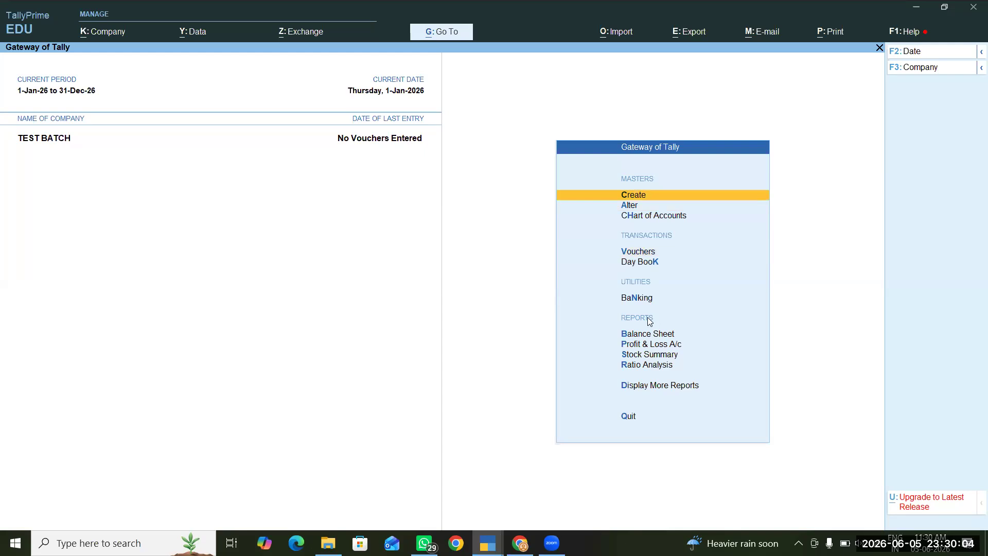
{"action": "key", "text": "Down"}
{"action": "key", "text": "Down"}
{"action": "key", "text": "Down"}
{"action": "key", "text": "Down"}
{"action": "key", "text": "Down"}
{"action": "key", "text": "Down"}
{"action": "key", "text": "Up"}
{"action": "key", "text": "Down"}
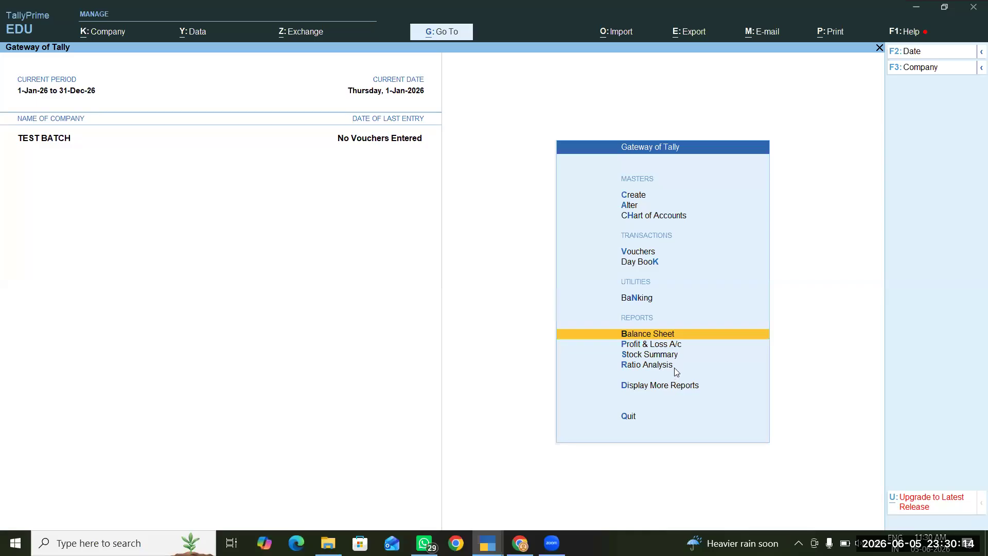
{"action": "key", "text": "Down"}
{"action": "key", "text": "Down"}
{"action": "key", "text": "Down"}
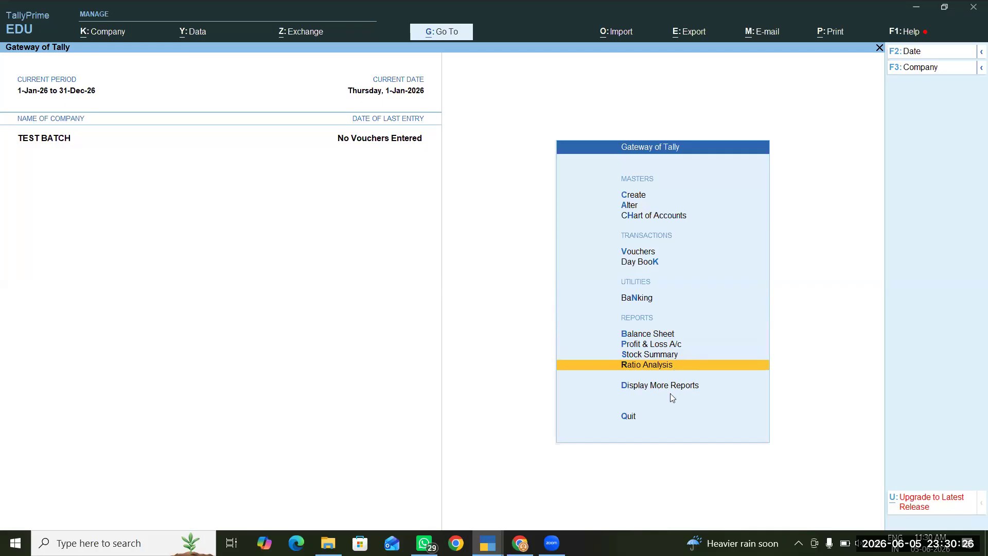
{"action": "key", "text": "Down"}
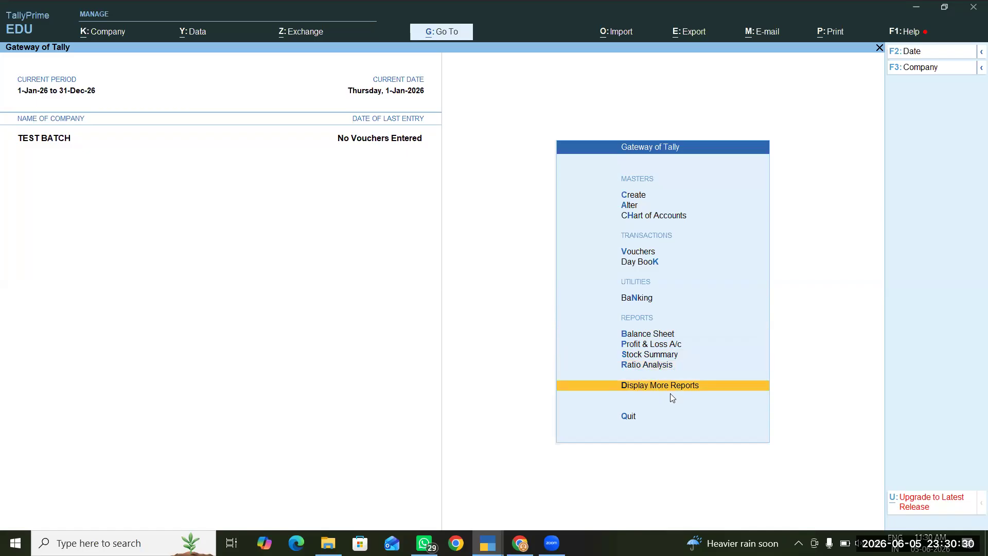
View the Balance Sheet of TEST BATCH and return to the Gateway of Tally
{"action": "key", "text": "Up"}
{"action": "key", "text": "Up"}
{"action": "key", "text": "Up"}
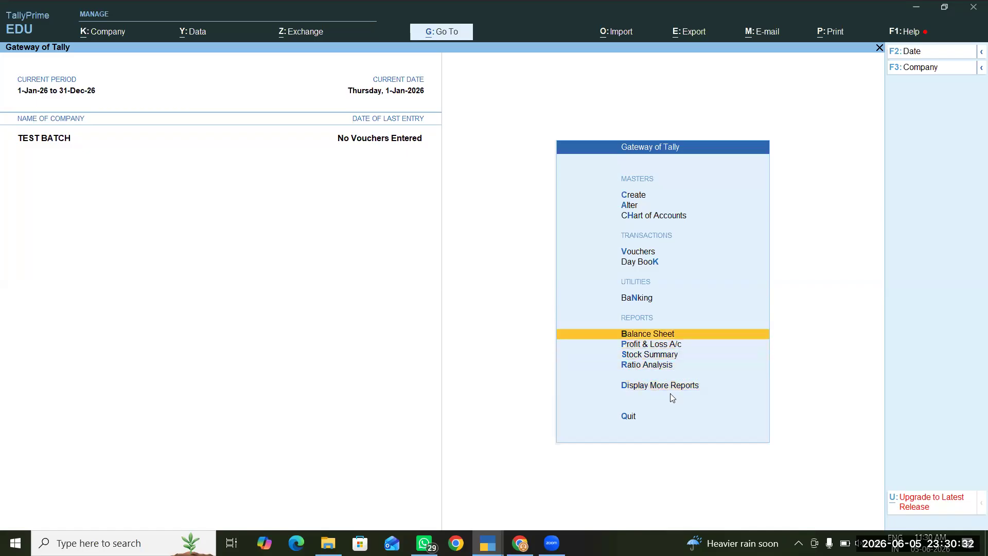
{"action": "key", "text": "Return"}
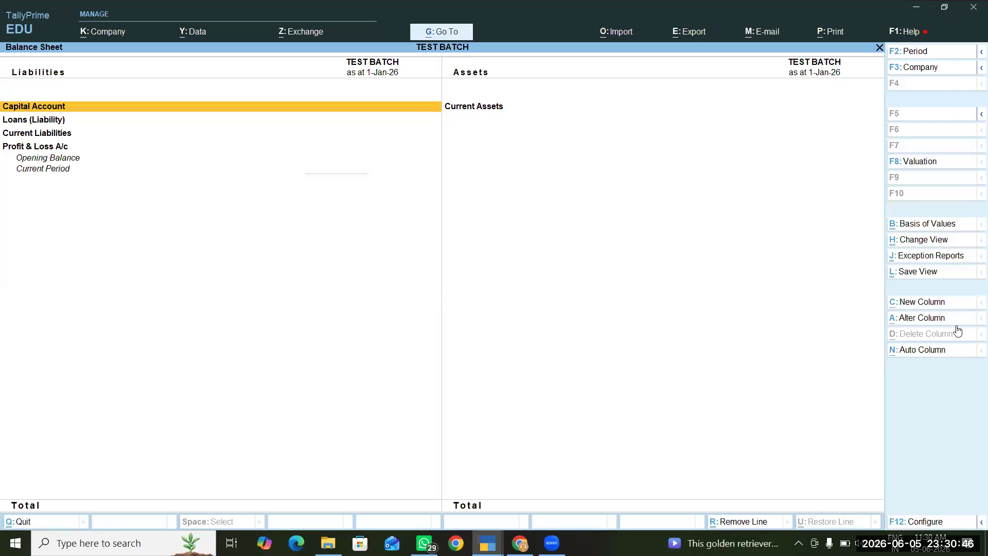
{"action": "key", "text": "Escape"}
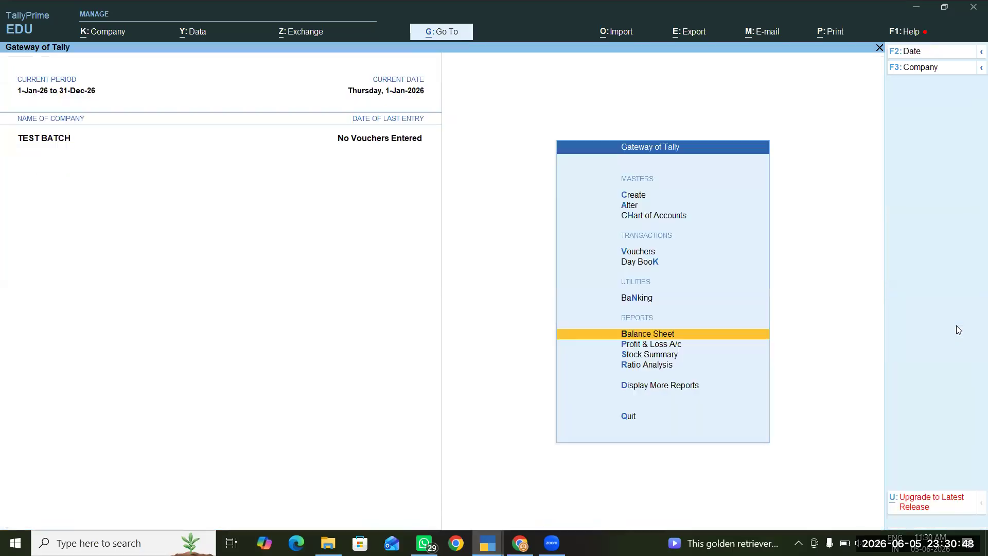
View the Profit & Loss A/c and the Stock Summary of TEST BATCH, closing each report after viewing
{"action": "key", "text": "Down"}
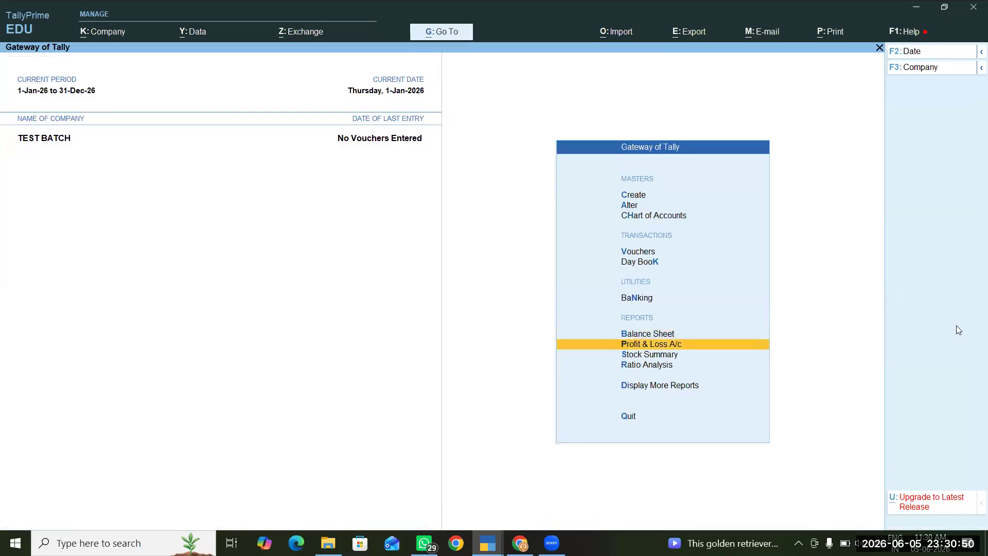
{"action": "key", "text": "Return"}
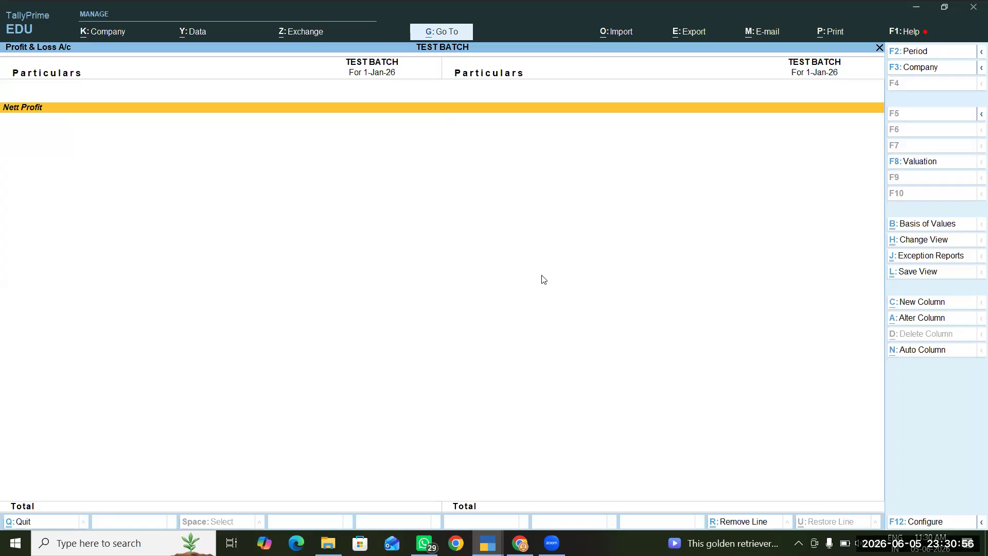
{"action": "key", "text": "Escape"}
{"action": "key", "text": "Down"}
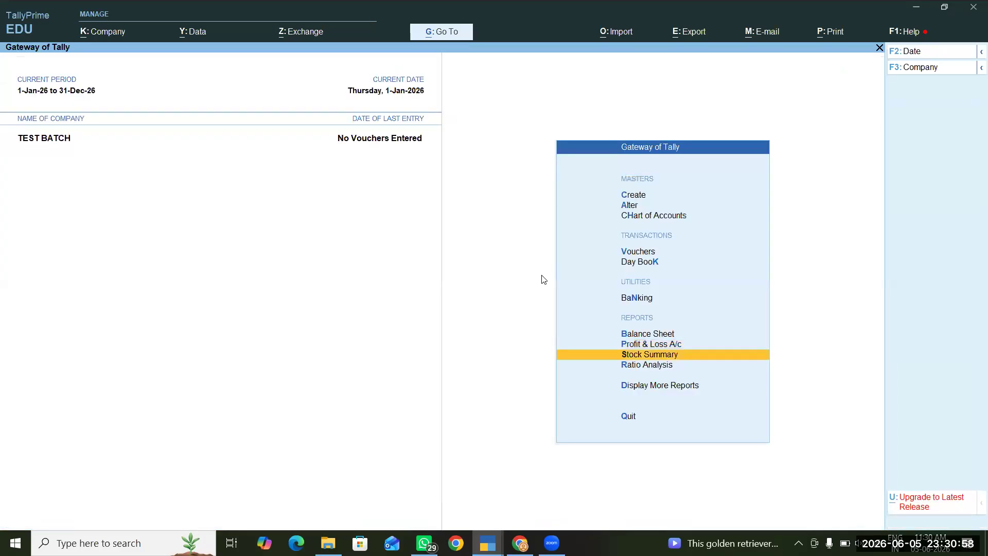
{"action": "key", "text": "Return"}
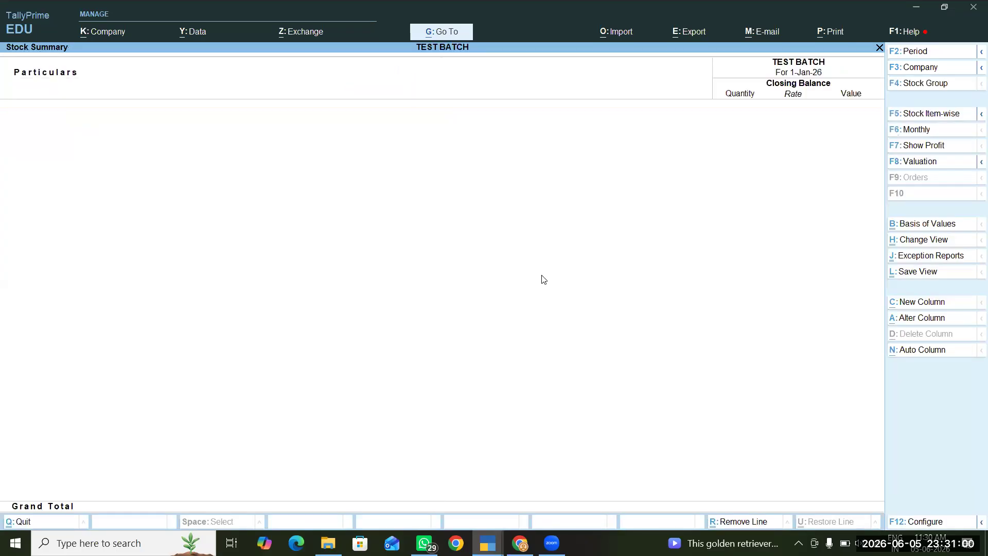
{"action": "key", "text": "Escape"}
View the Trial Balance among the additional reports and return to the list of additional reports
{"action": "key", "text": "Down"}
{"action": "key", "text": "Return"}
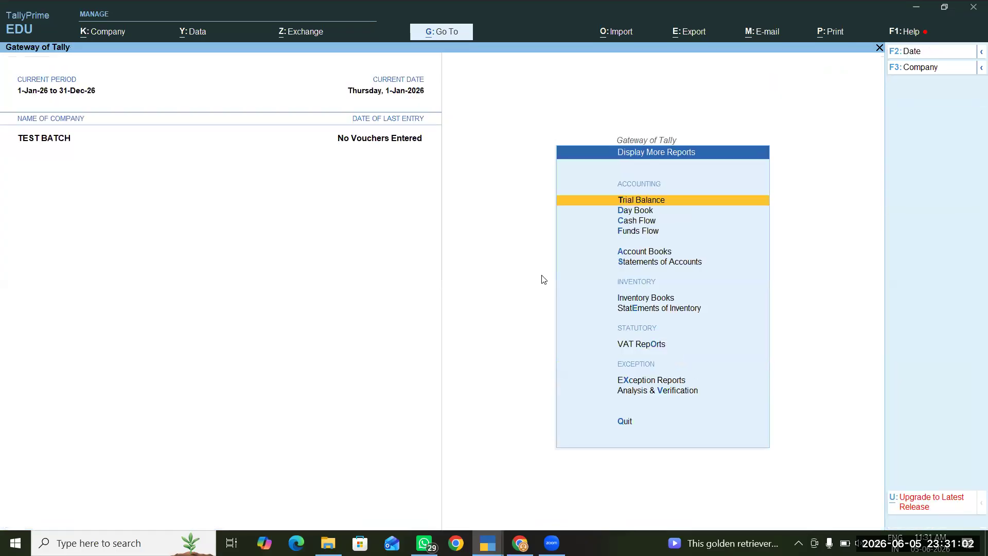
{"action": "key", "text": "Escape"}
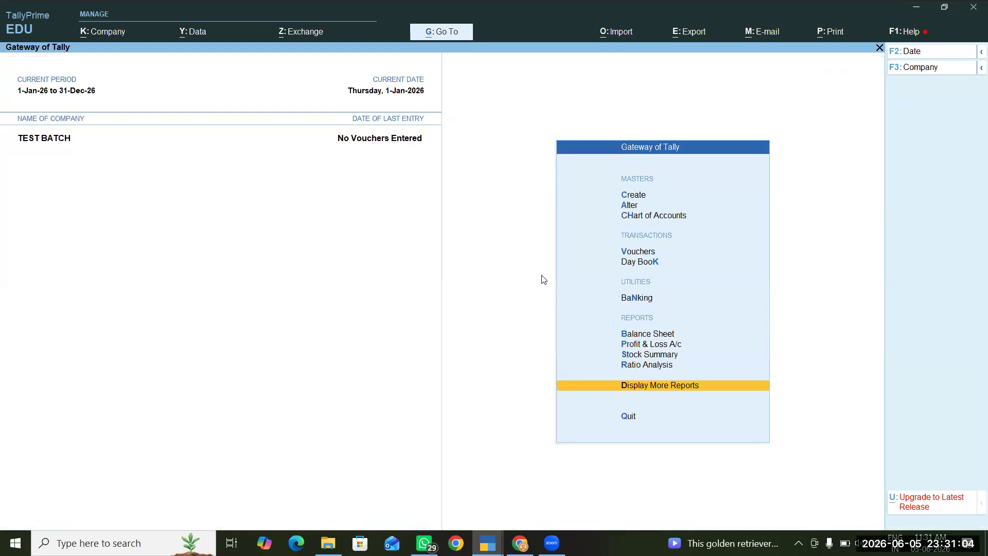
{"action": "key", "text": "Return"}
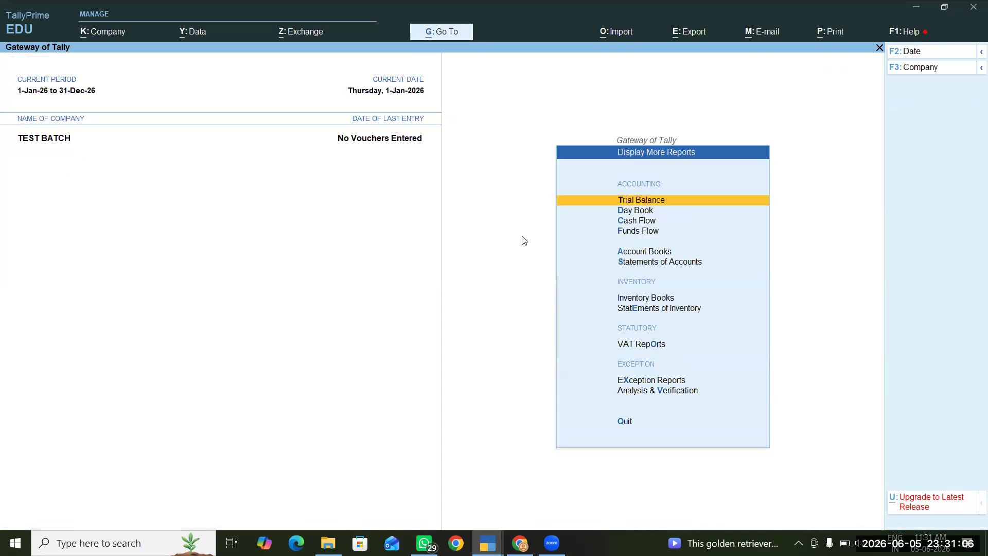
{"action": "left_click", "coordinate": [652, 202]}
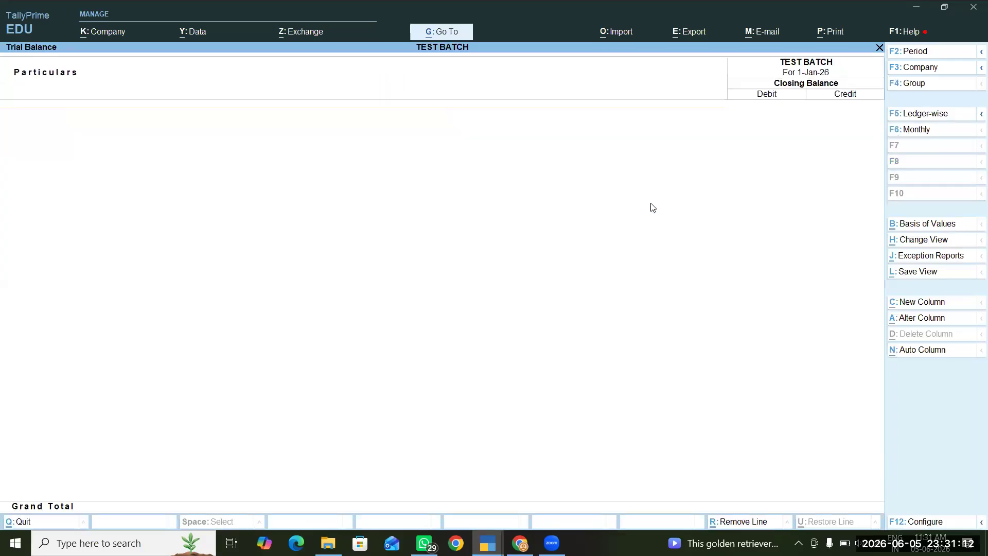
{"action": "key", "text": "Escape"}
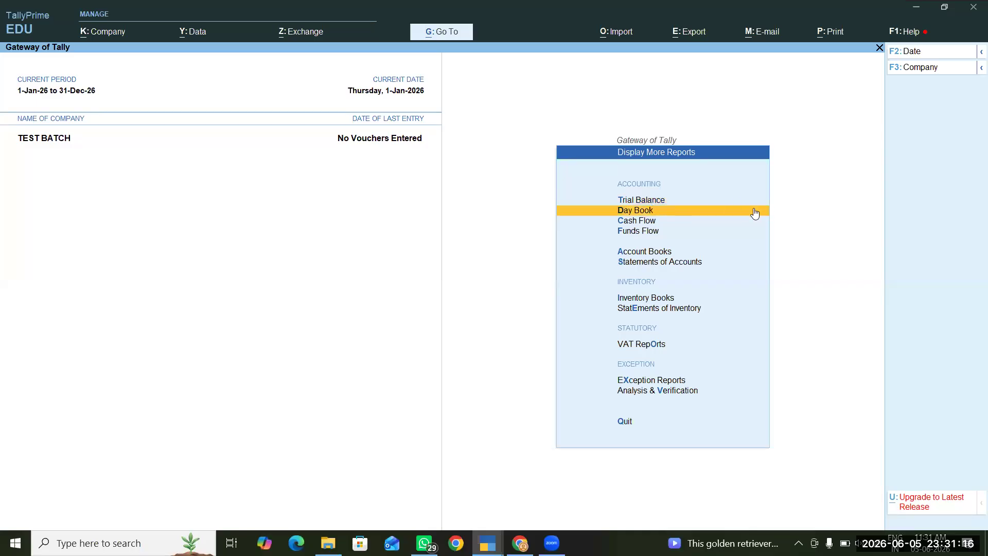
Look through the additional accounting and inventory reports, view the VAT 201 return, and go back to the additional reports
{"action": "key", "text": "Down"}
{"action": "key", "text": "Down"}
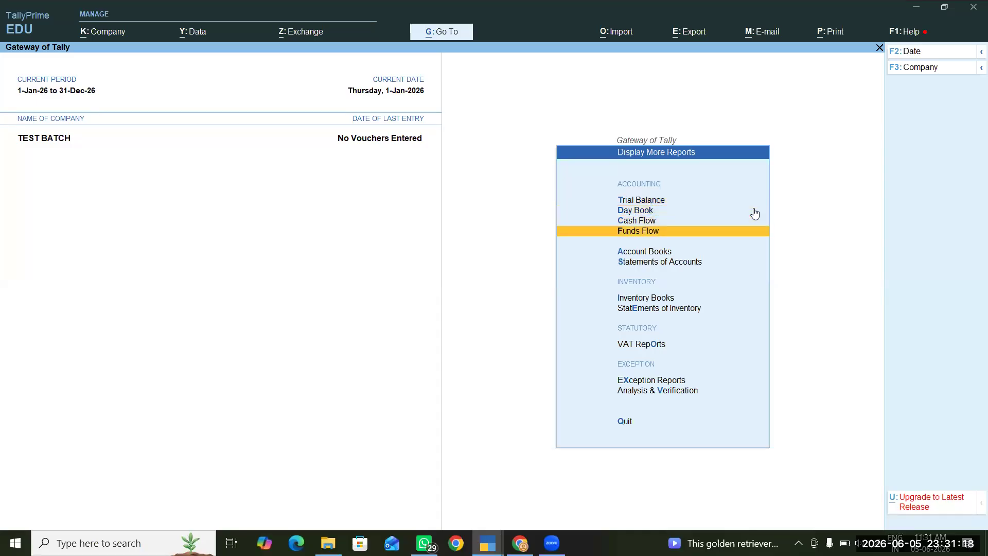
{"action": "key", "text": "Down"}
{"action": "key", "text": "Down"}
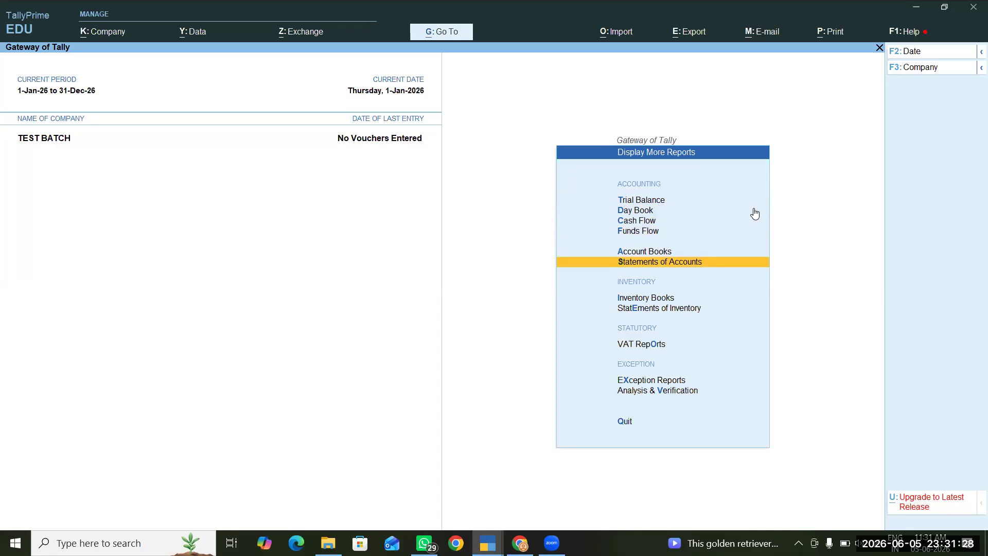
{"action": "key", "text": "Down"}
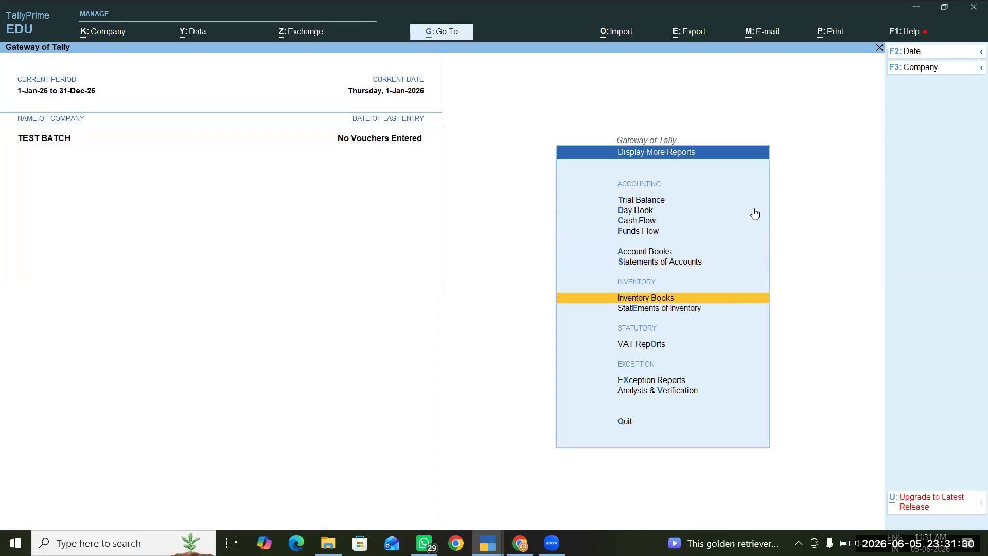
{"action": "key", "text": "Down"}
{"action": "key", "text": "Down"}
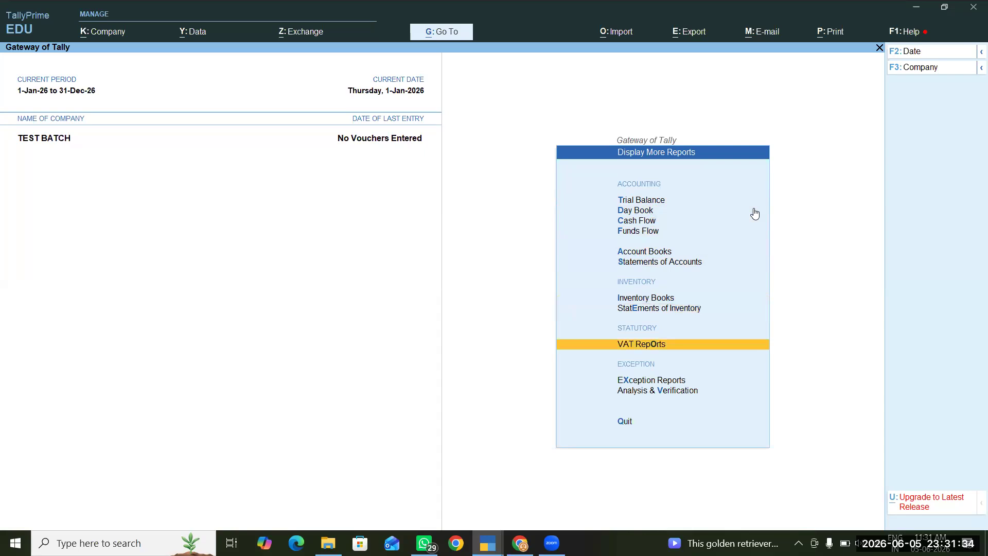
{"action": "key", "text": "Return"}
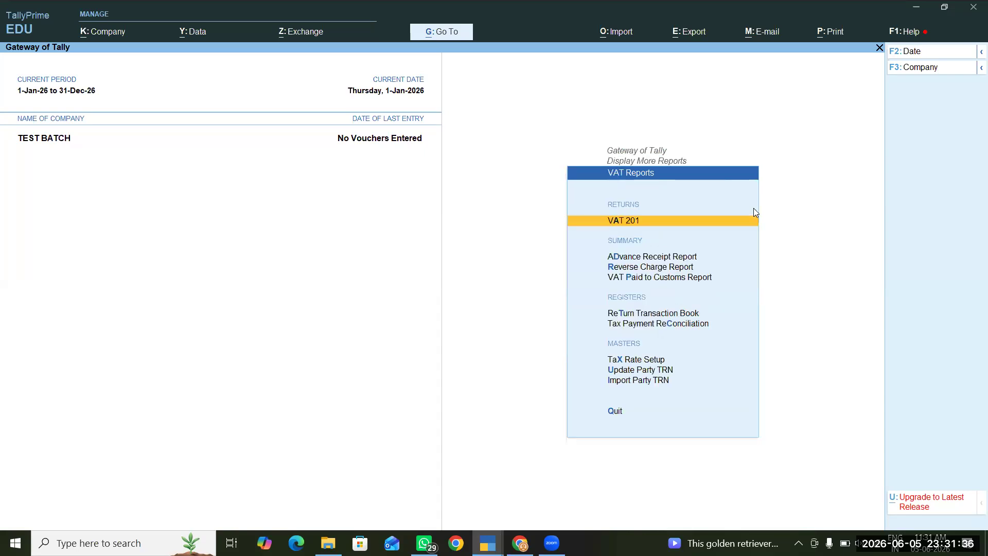
{"action": "key", "text": "Return"}
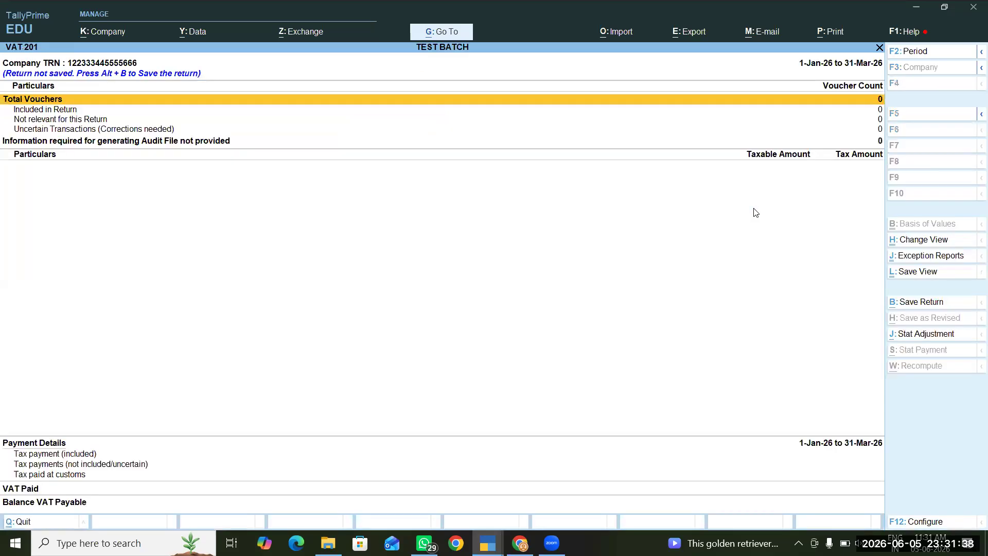
{"action": "key", "text": "Escape"}
{"action": "key", "text": "Escape"}
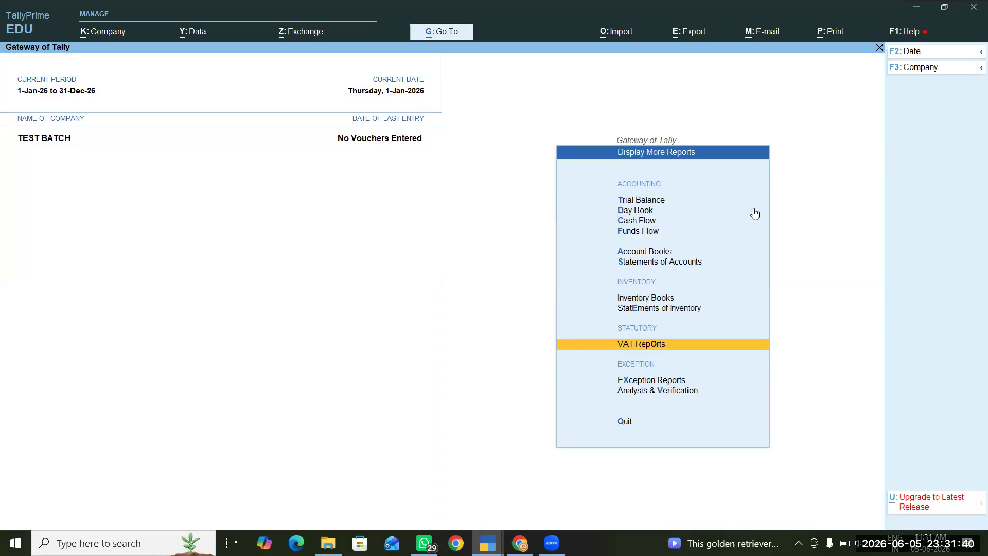
Reopen the VAT 201 return for 1-Jan-26 to 31-Mar-26 and return to the list of VAT reports
{"action": "key", "text": "Return"}
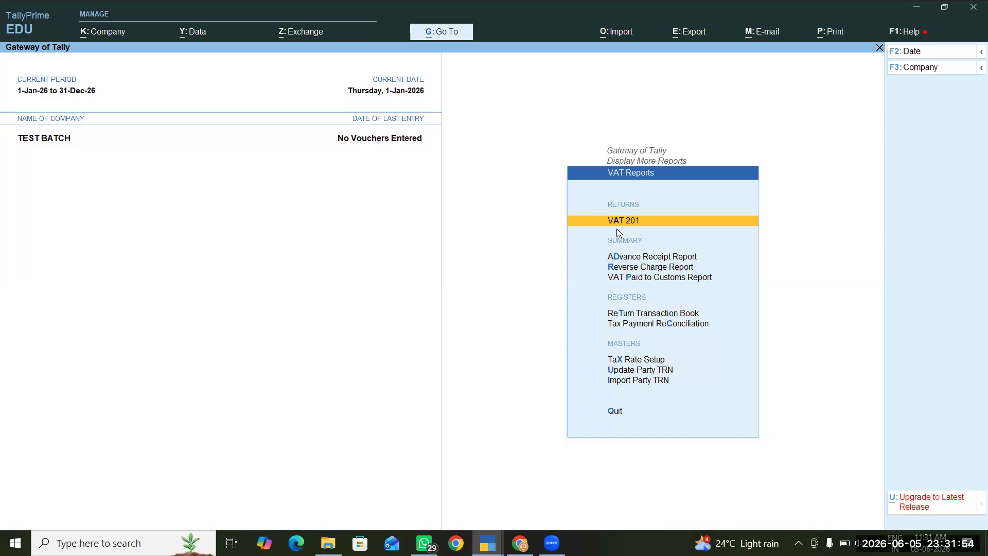
{"action": "key", "text": "Return"}
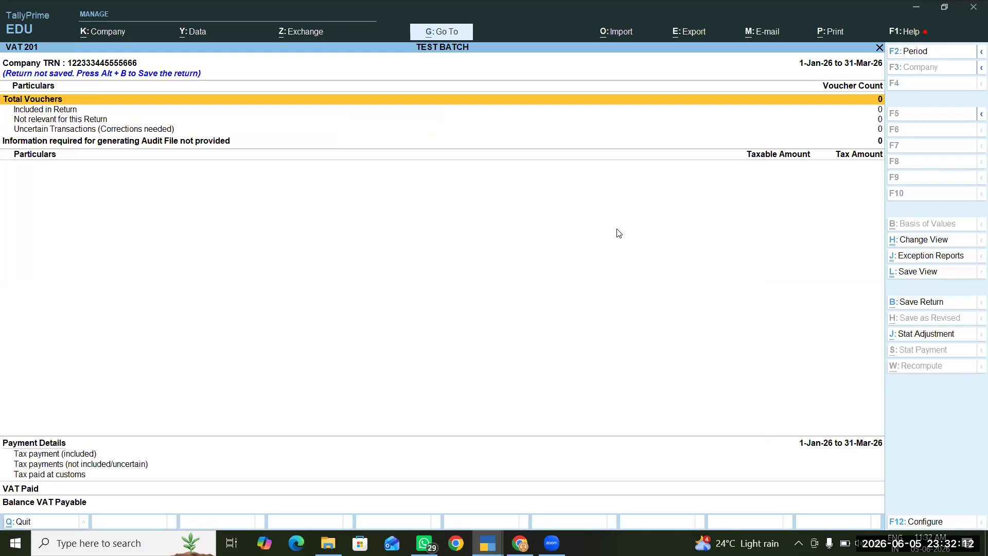
{"action": "key", "text": "Escape"}
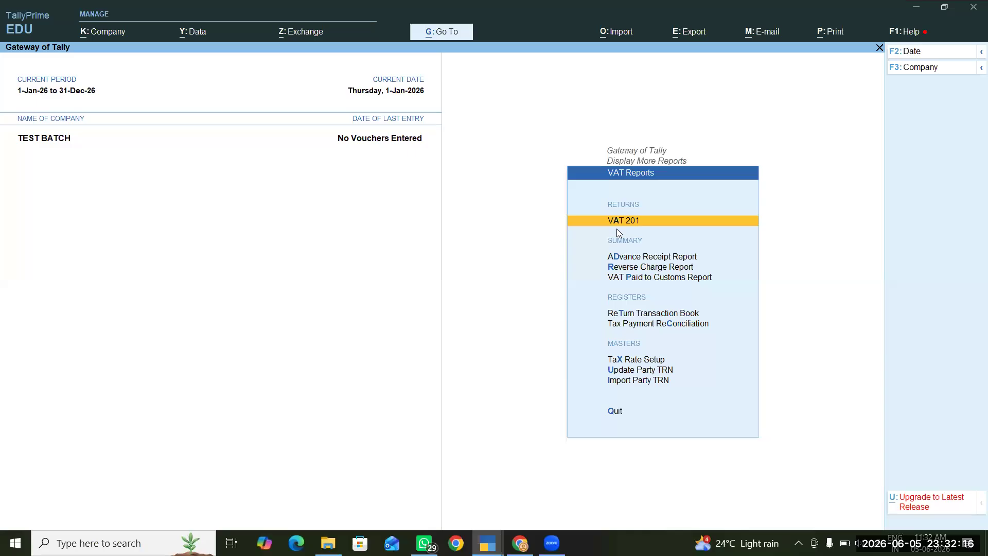
Leave the VAT reports, return to the Gateway of Tally and open voucher creation
{"action": "key", "text": "Escape"}
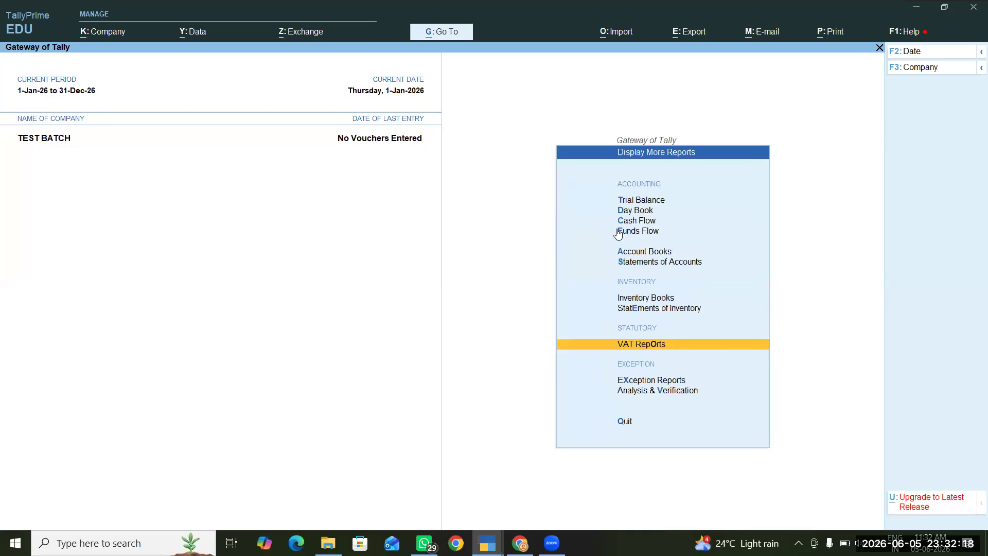
{"action": "key", "text": "Escape"}
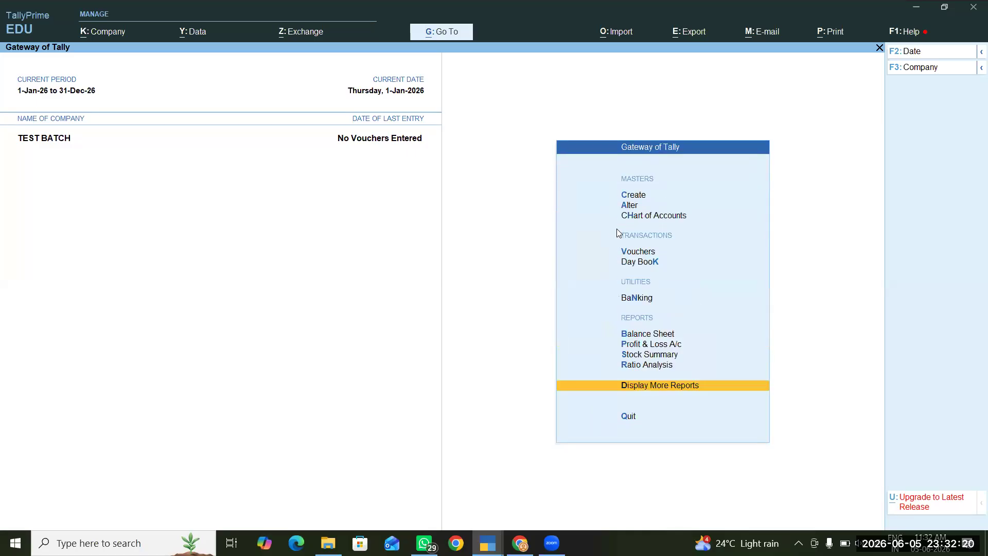
{"action": "key", "text": "Up"}
{"action": "key", "text": "Up"}
{"action": "key", "text": "Up"}
{"action": "key", "text": "Up"}
{"action": "key", "text": "Up"}
{"action": "key", "text": "Up"}
{"action": "key", "text": "Up"}
{"action": "key", "text": "Up"}
{"action": "key", "text": "Up"}
{"action": "key", "text": "Up"}
{"action": "key", "text": "Up"}
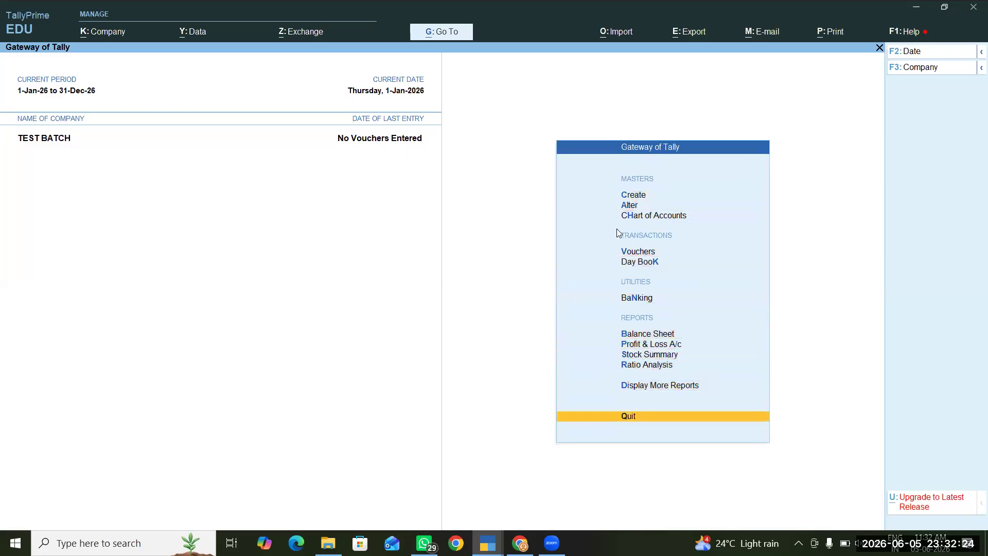
{"action": "key", "text": "Down"}
{"action": "key", "text": "Down"}
{"action": "key", "text": "Down"}
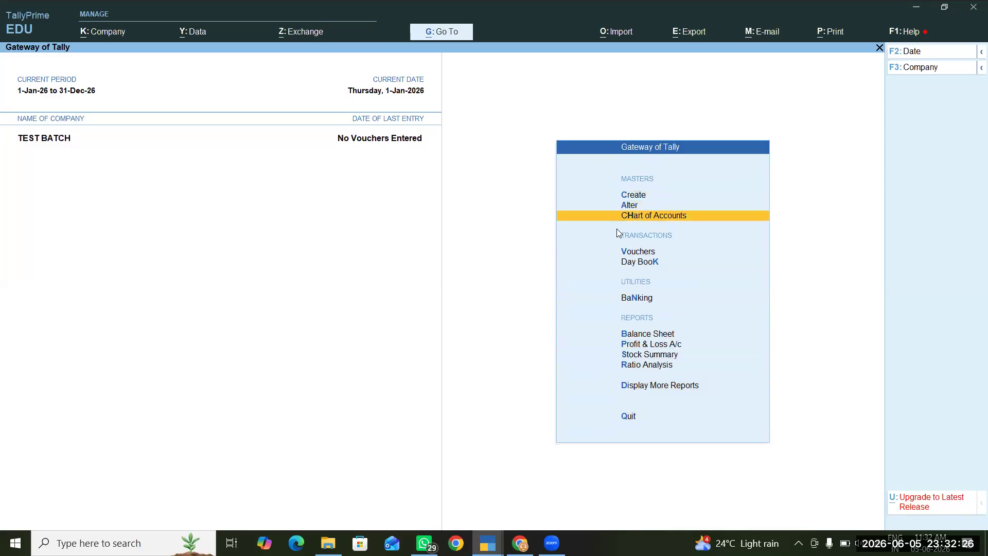
{"action": "key", "text": "Down"}
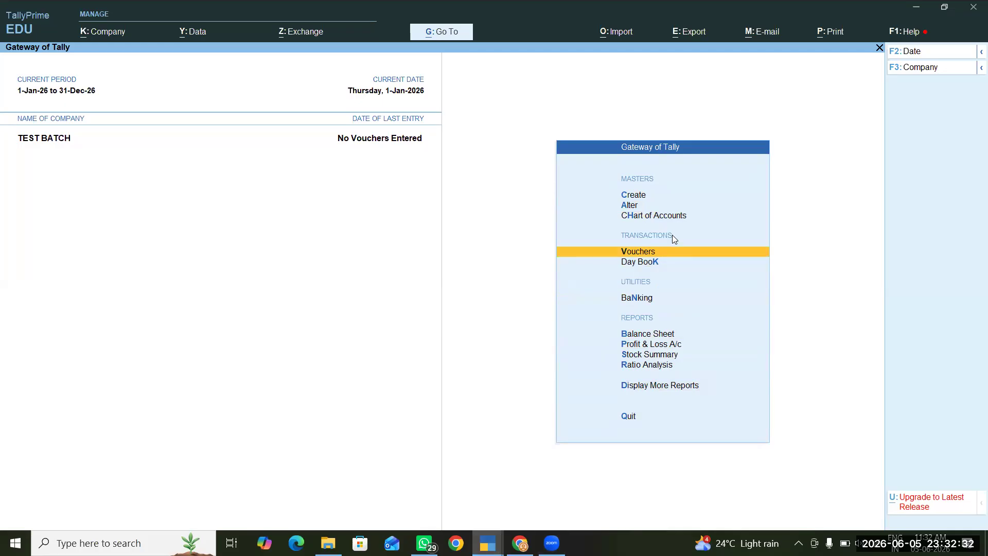
{"action": "left_click", "coordinate": [641, 251]}
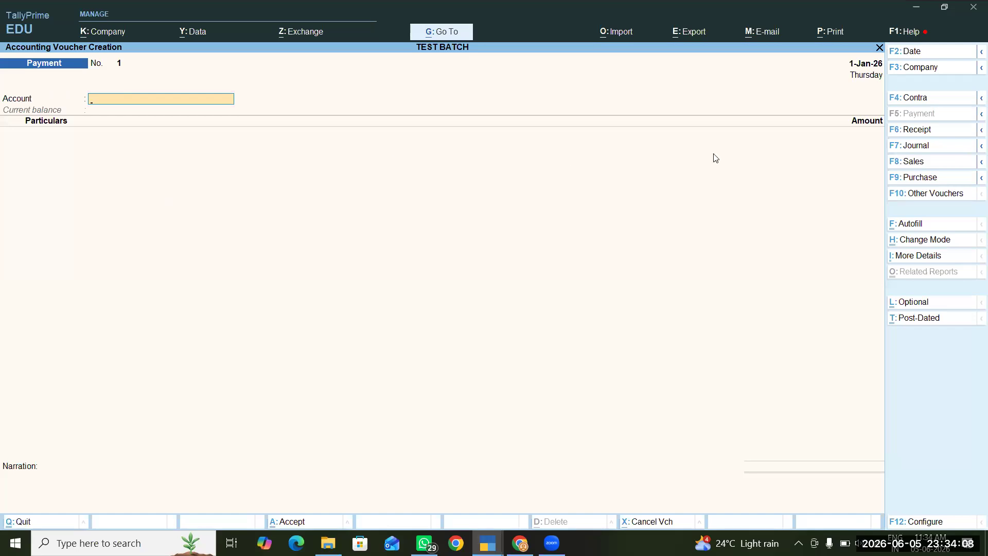
Compare the Receipt and Payment voucher forms by switching repeatedly between them, finishing on Payment
{"action": "left_click", "coordinate": [916, 134]}
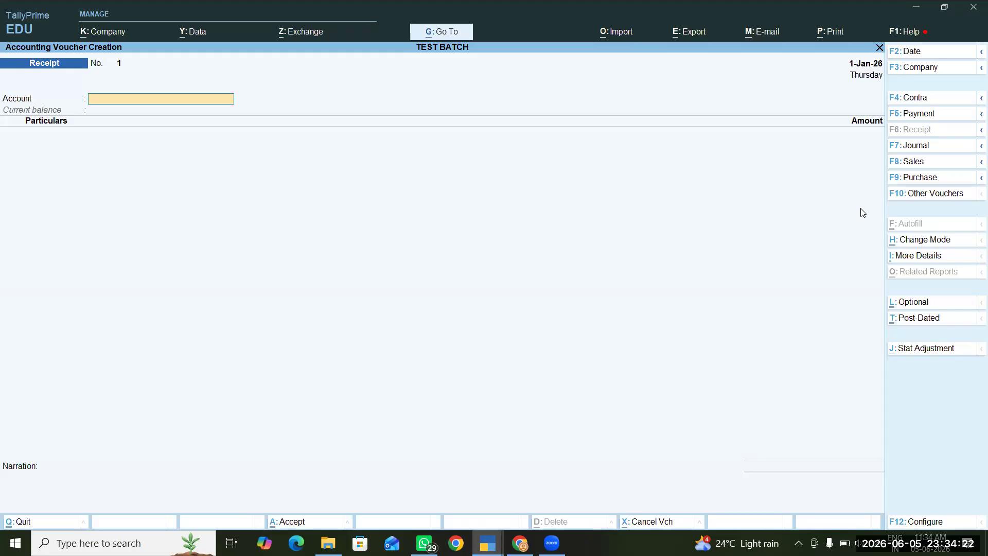
{"action": "key", "text": "F5"}
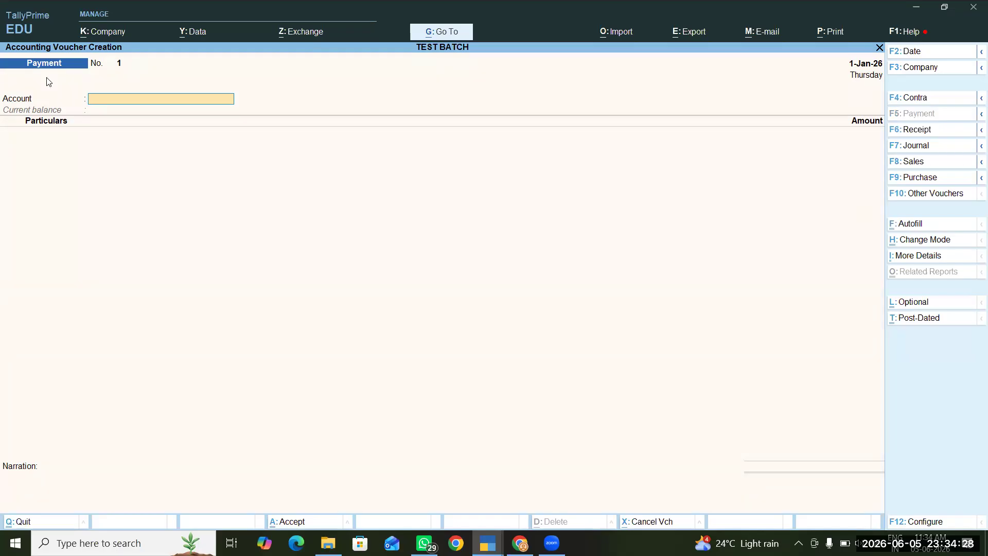
{"action": "key", "text": "F6"}
{"action": "key", "text": "F5"}
{"action": "key", "text": "F6"}
{"action": "key", "text": "F5"}
{"action": "key", "text": "F6"}
{"action": "key", "text": "F5"}
{"action": "key", "text": "F6"}
{"action": "key", "text": "F5"}
{"action": "key", "text": "F6"}
{"action": "key", "text": "F5"}
{"action": "key", "text": "F6"}
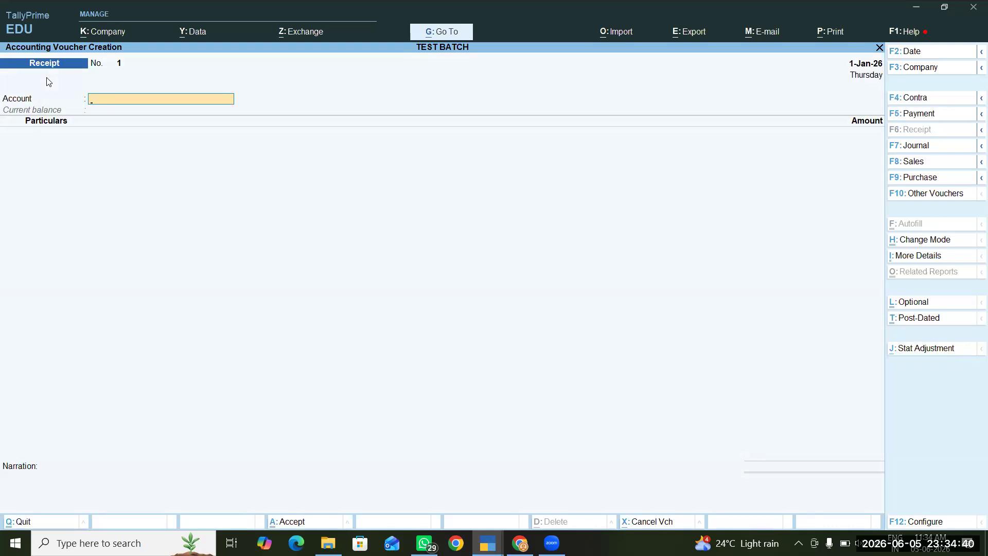
{"action": "key", "text": "F5"}
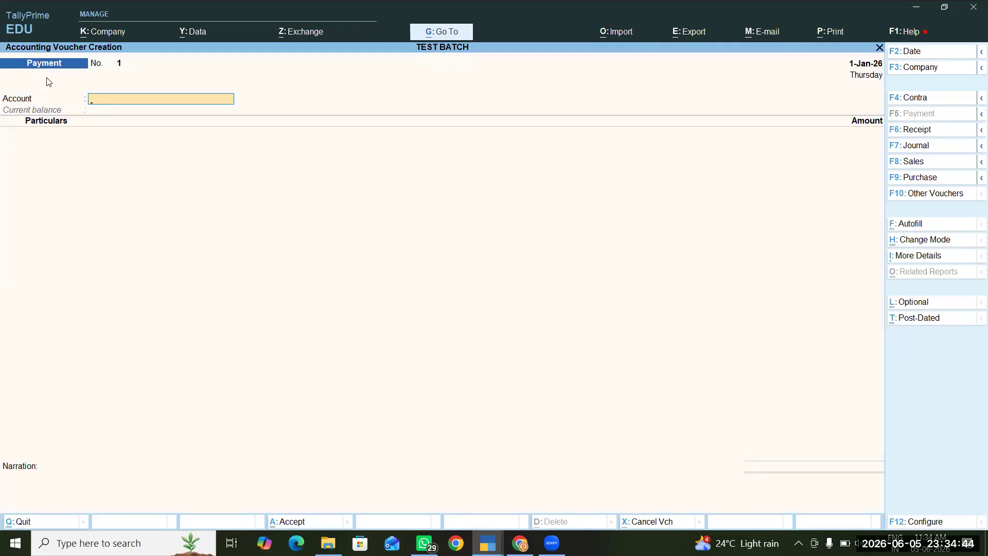
{"action": "key", "text": "F6"}
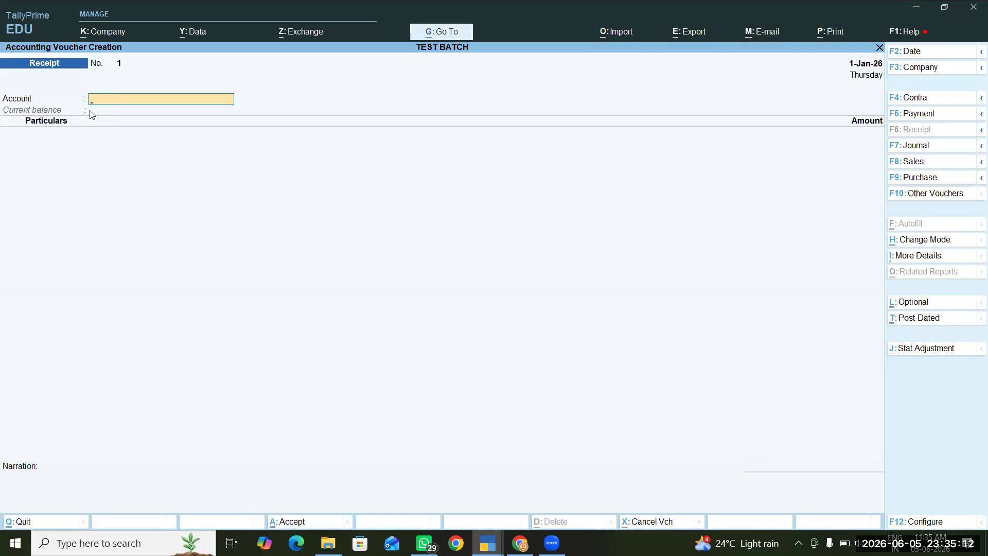
{"action": "key", "text": "F5"}
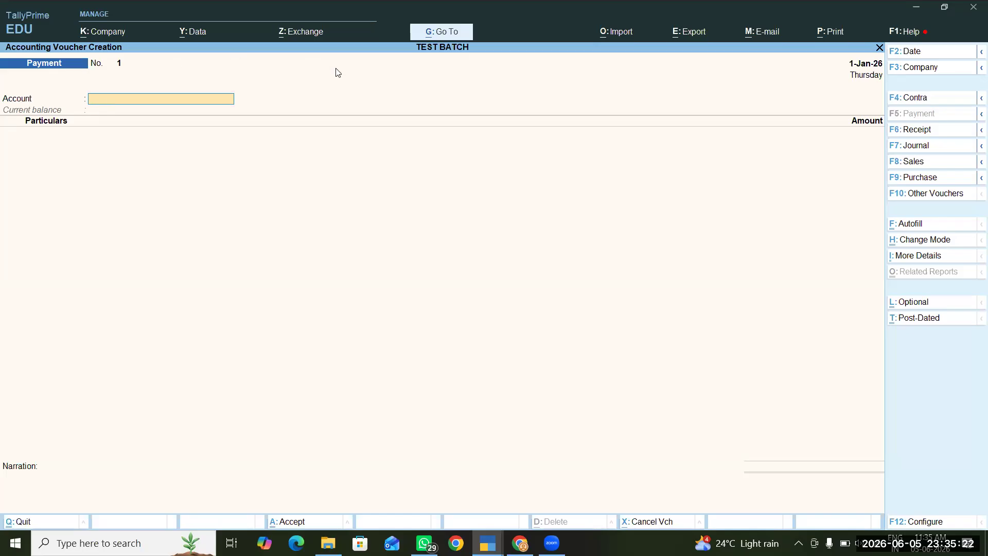
View the Sales, Purchase, Journal and Contra voucher forms, reopening voucher creation after viewing Sales
{"action": "left_click", "coordinate": [900, 165]}
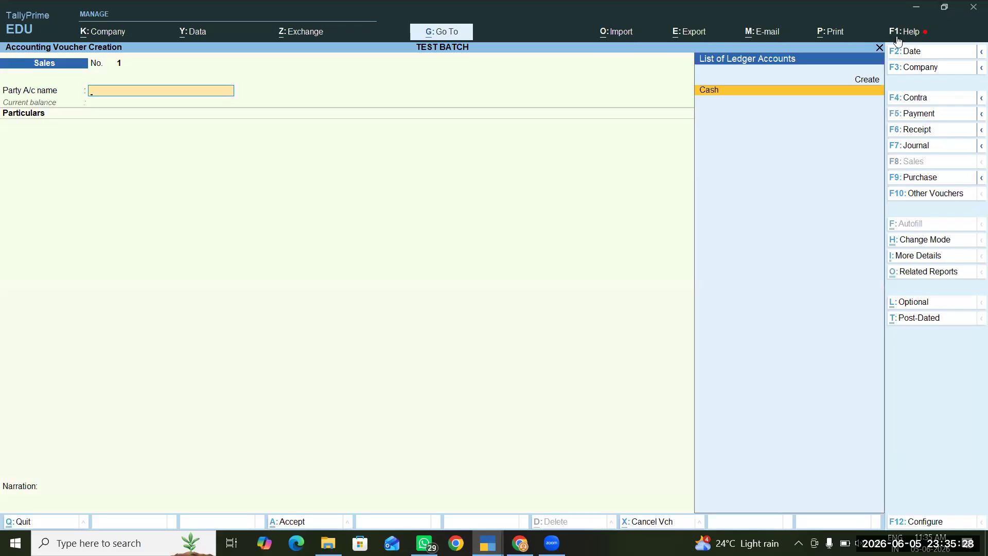
{"action": "left_click", "coordinate": [879, 49]}
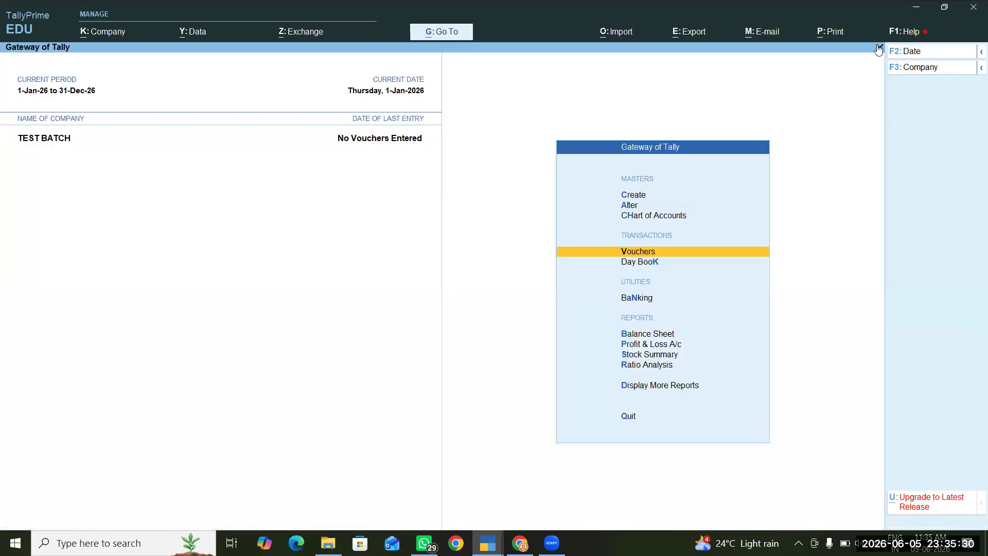
{"action": "key", "text": "Return"}
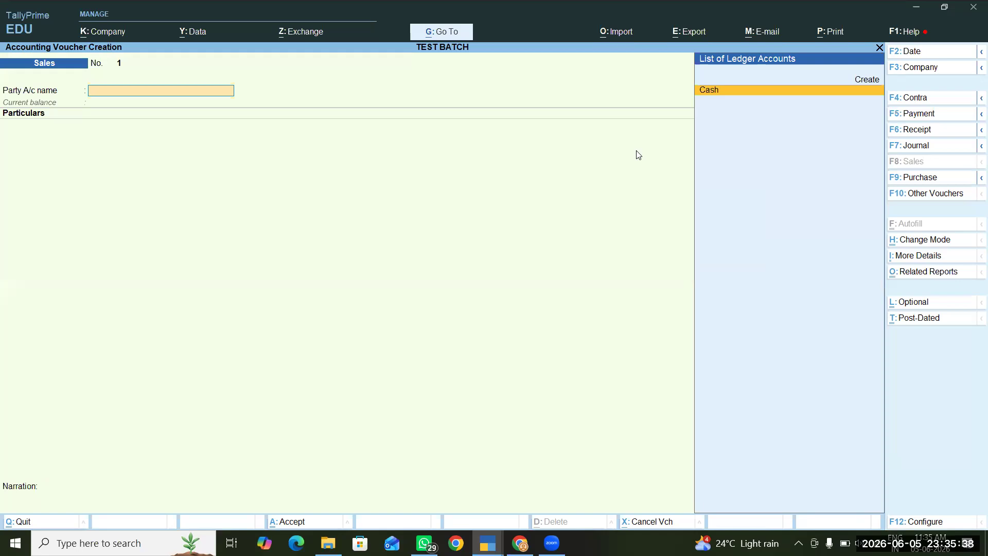
{"action": "key", "text": "F9"}
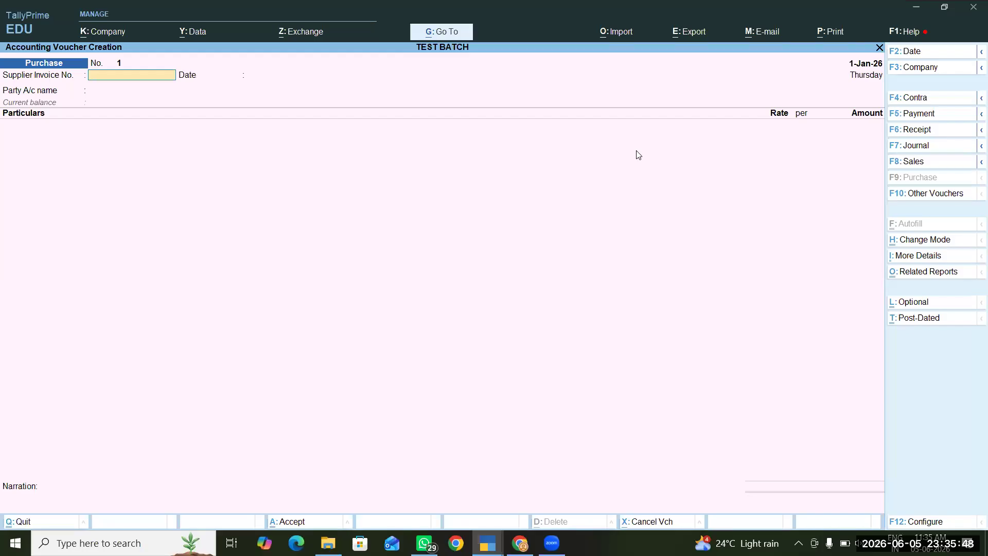
{"action": "left_click", "coordinate": [935, 151]}
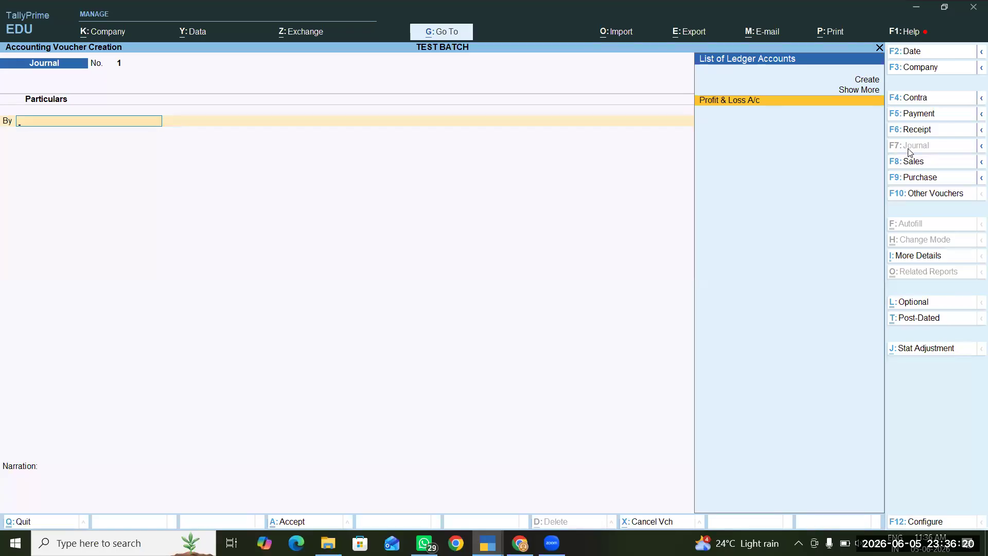
{"action": "left_click", "coordinate": [918, 100]}
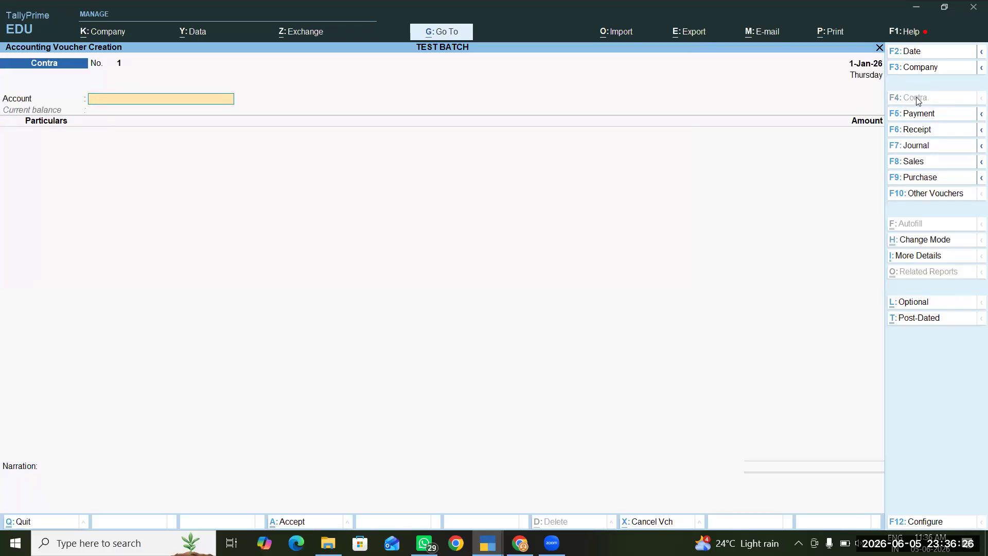
View the list of other voucher types, close it and return to the Gateway of Tally
{"action": "left_click", "coordinate": [932, 196]}
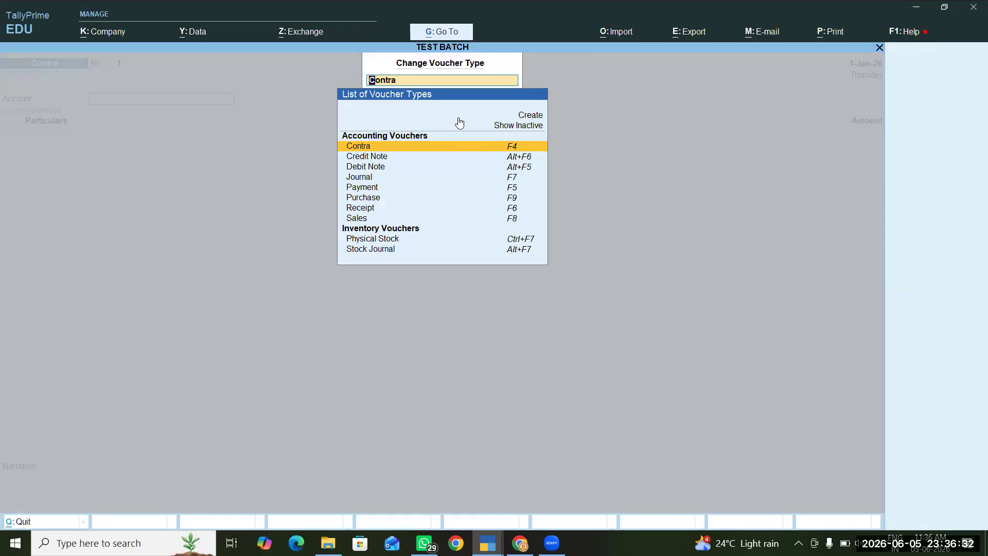
{"action": "key", "text": "BackSpace"}
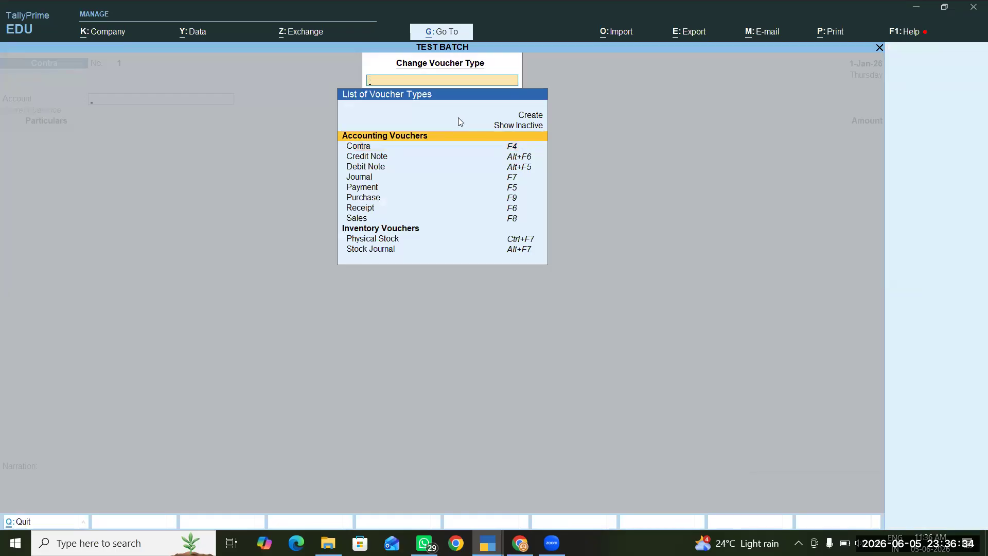
{"action": "key", "text": "Escape"}
{"action": "key", "text": "Escape"}
{"action": "key", "text": "Return"}
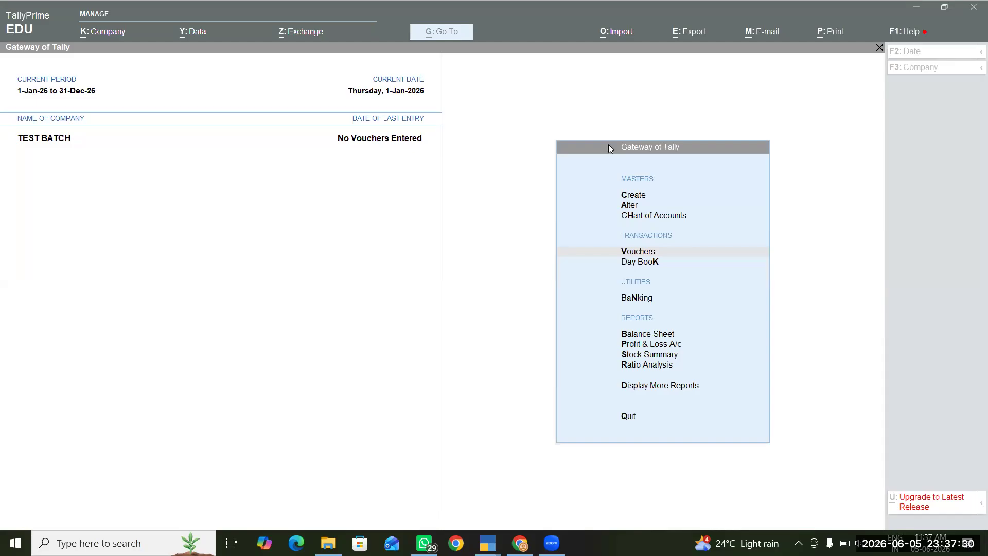
Reopen voucher creation, view the Receipt voucher form and go back to the Gateway of Tally
{"action": "left_click", "coordinate": [664, 250]}
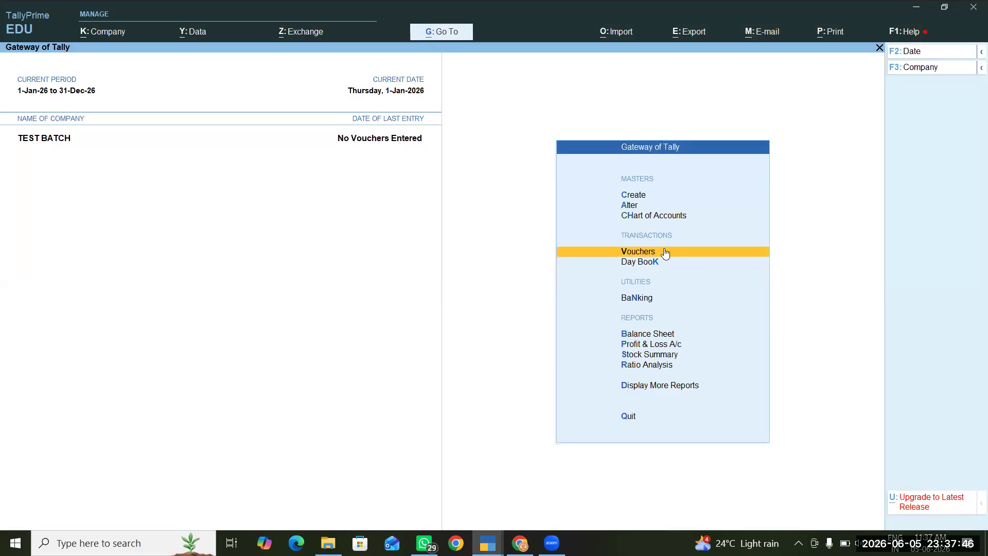
{"action": "left_click", "coordinate": [665, 252]}
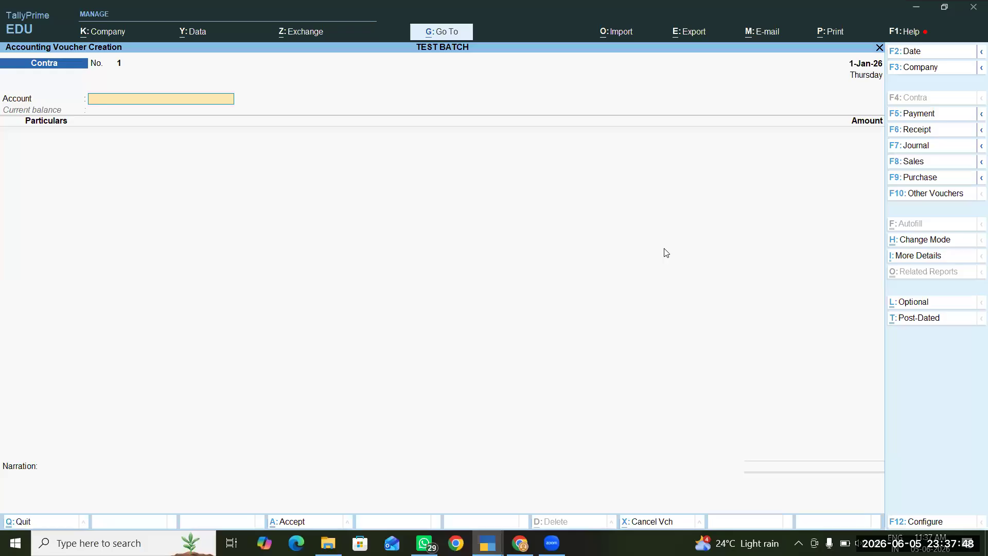
{"action": "left_click", "coordinate": [914, 132]}
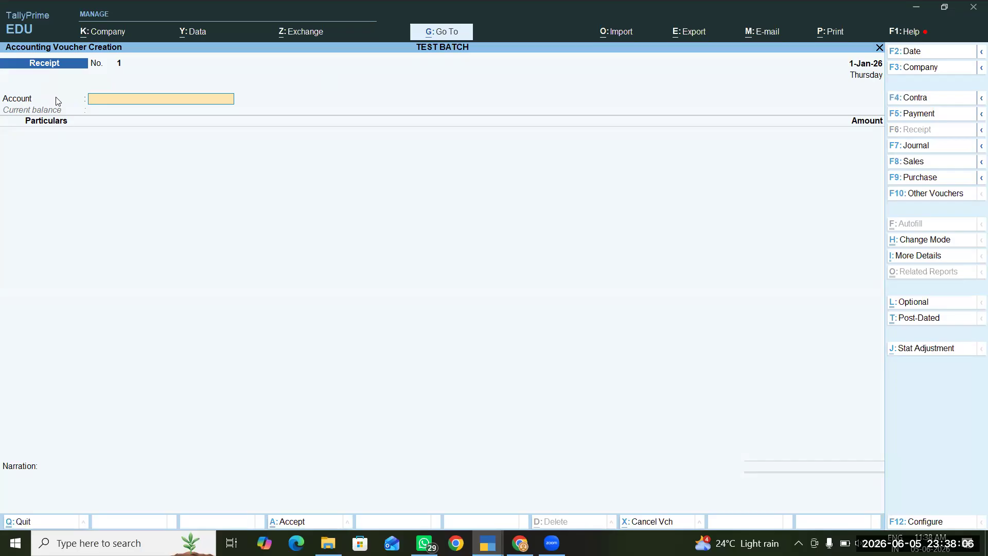
{"action": "key", "text": "Escape"}
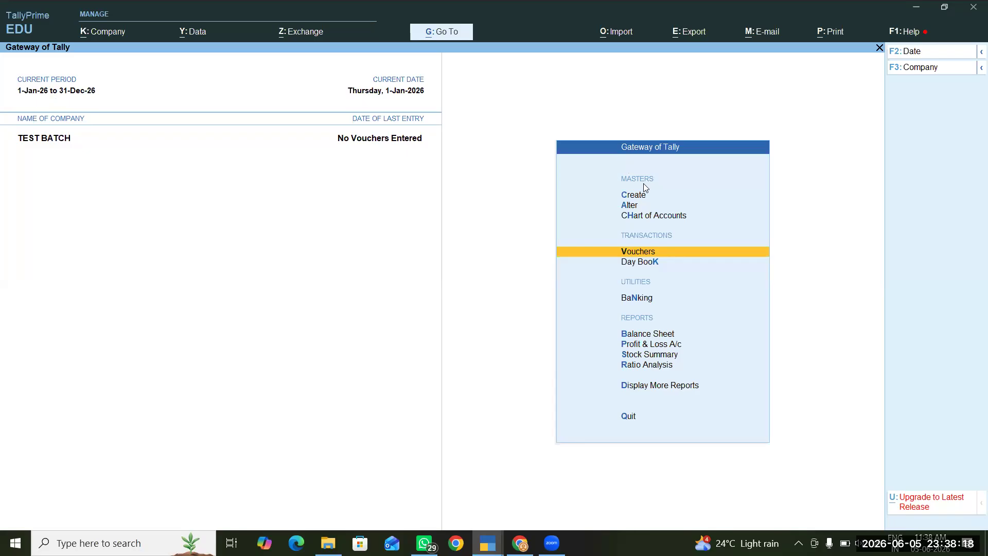
Start a new ledger master named MR X CAPITAL, leave its alias blank and proceed to its group selection
{"action": "key", "text": "Up"}
{"action": "key", "text": "Up"}
{"action": "key", "text": "Up"}
{"action": "key", "text": "Return"}
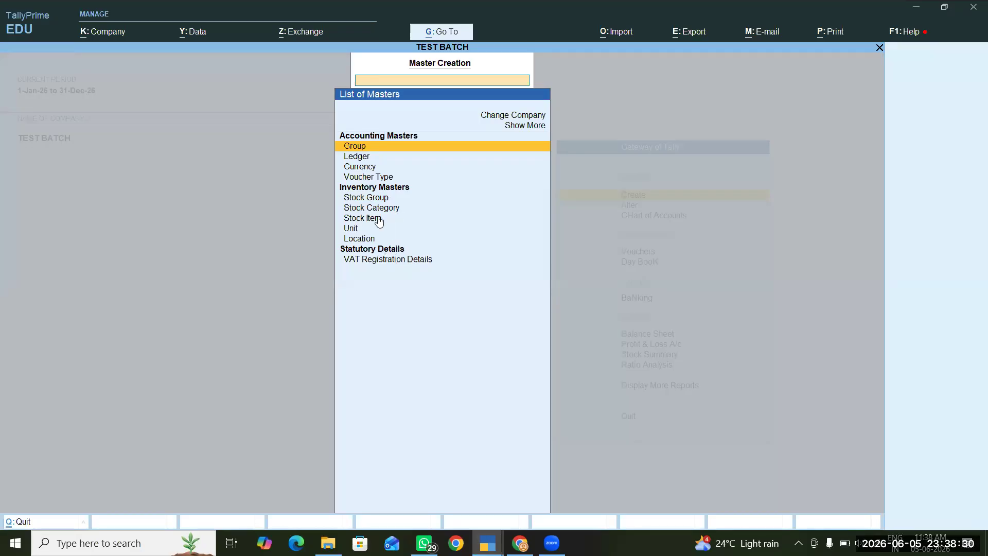
{"action": "left_click", "coordinate": [363, 157]}
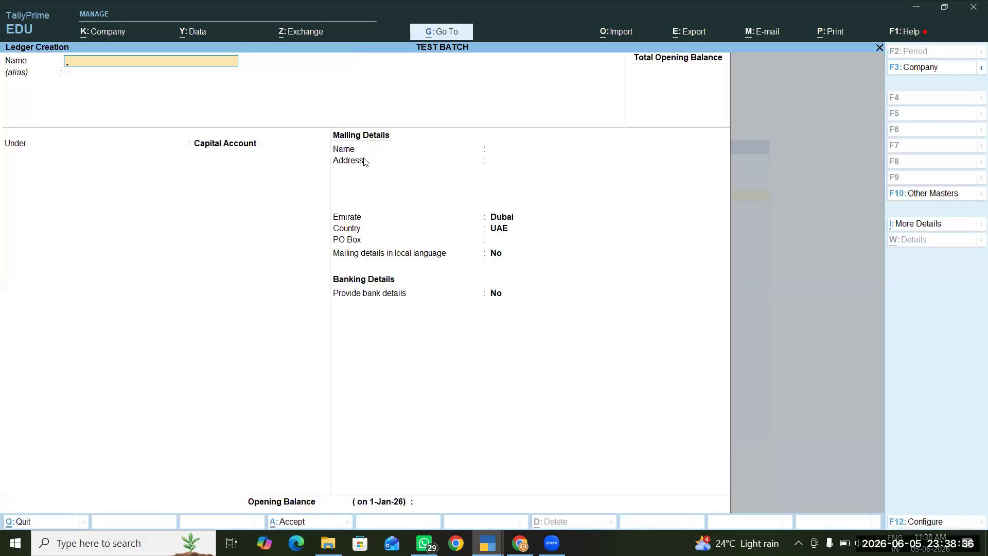
{"action": "type", "text": "MR X"}
{"action": "type", "text": "CAPITAL"}
{"action": "key", "text": "Return"}
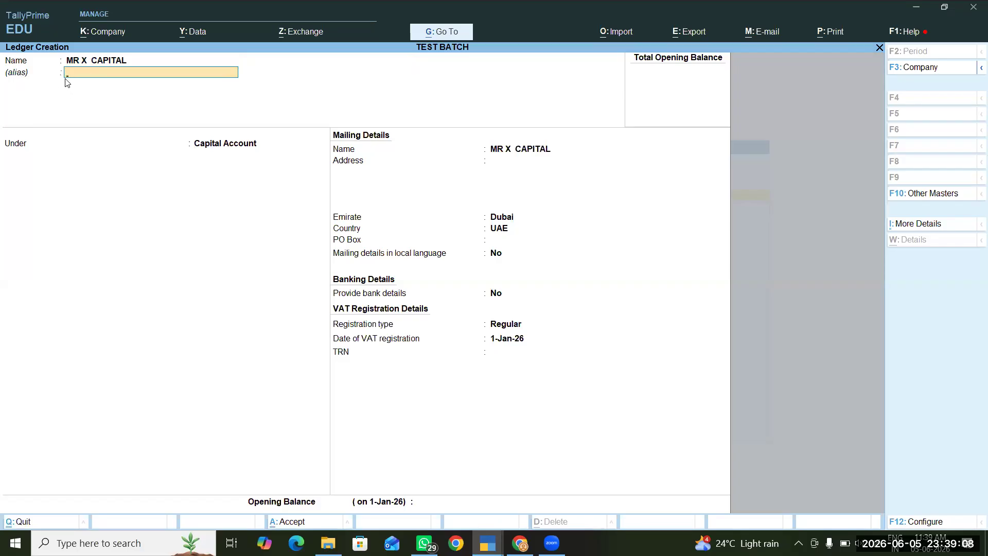
{"action": "key", "text": "Return"}
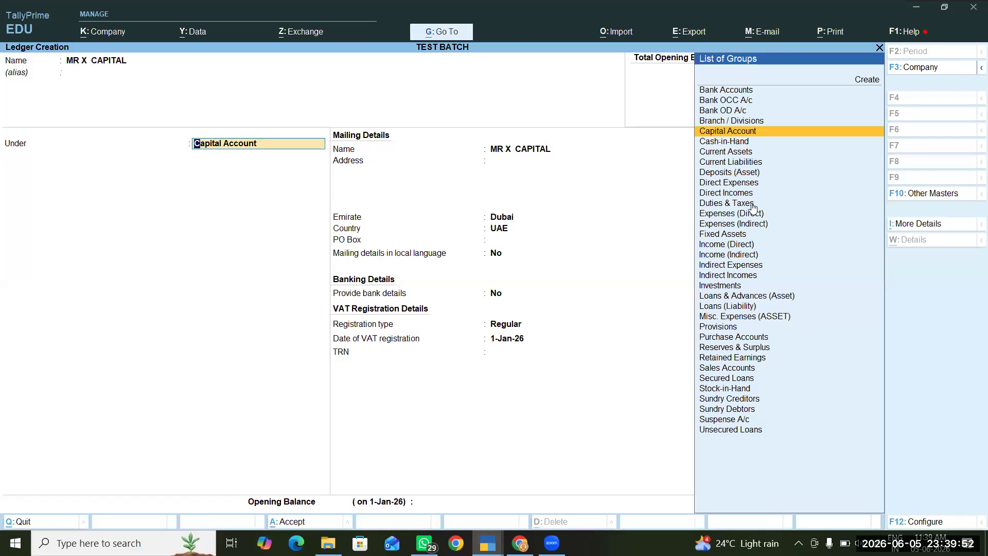
Examine the account groups available for the new ledger, from the bank groups to Suspense A/c, ending back on Capital Account
{"action": "key", "text": "Up"}
{"action": "key", "text": "Up"}
{"action": "key", "text": "Up"}
{"action": "key", "text": "Up"}
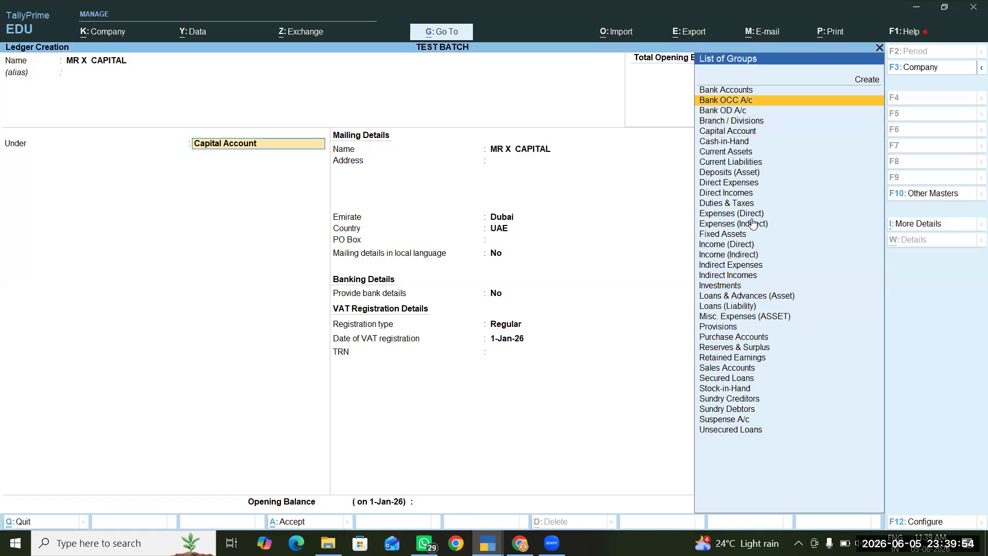
{"action": "key", "text": "Down"}
{"action": "key", "text": "Down"}
{"action": "key", "text": "Down"}
{"action": "key", "text": "Down"}
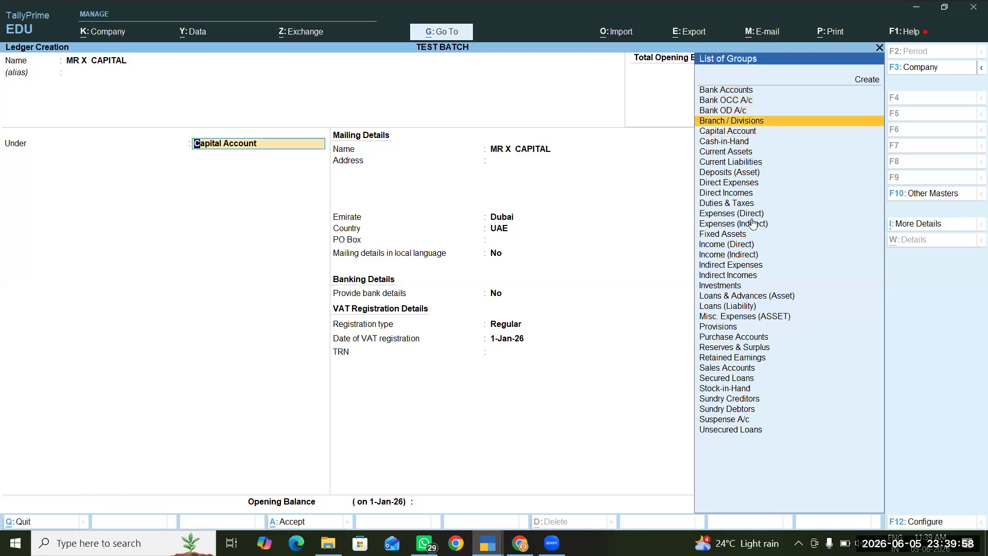
{"action": "key", "text": "Down"}
{"action": "key", "text": "Down"}
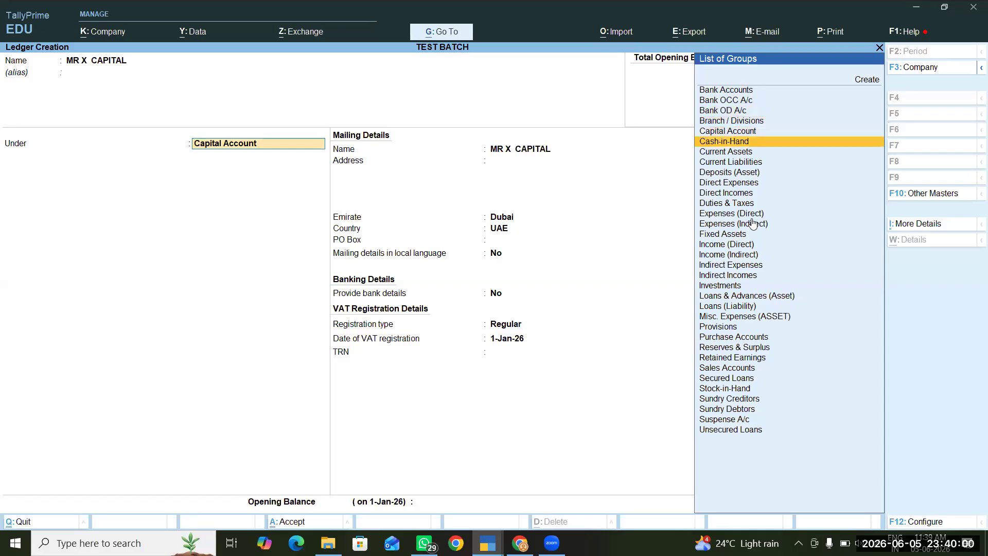
{"action": "key", "text": "Down"}
{"action": "key", "text": "Down"}
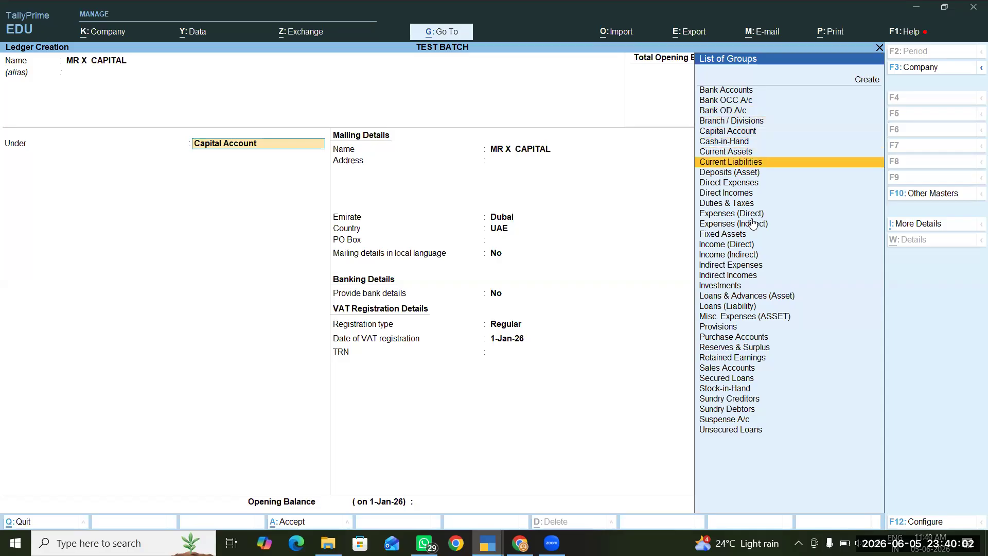
{"action": "key", "text": "Down"}
{"action": "key", "text": "Down"}
{"action": "key", "text": "Down"}
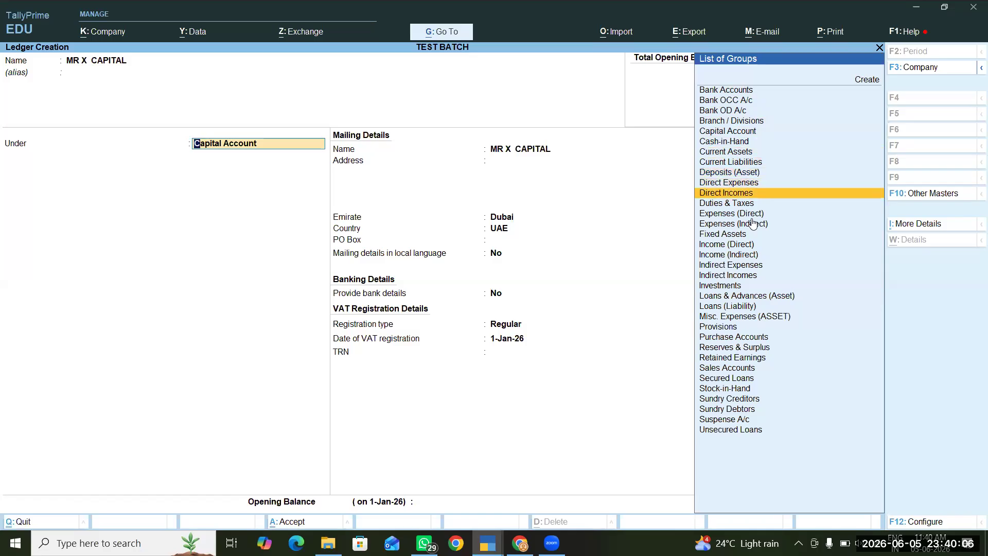
{"action": "key", "text": "Down"}
{"action": "key", "text": "Down"}
{"action": "key", "text": "Down"}
{"action": "key", "text": "Down"}
{"action": "key", "text": "Down"}
{"action": "key", "text": "Down"}
{"action": "key", "text": "Down"}
{"action": "key", "text": "Down"}
{"action": "key", "text": "Down"}
{"action": "key", "text": "Down"}
{"action": "key", "text": "Down"}
{"action": "key", "text": "Down"}
{"action": "key", "text": "Down"}
{"action": "key", "text": "Down"}
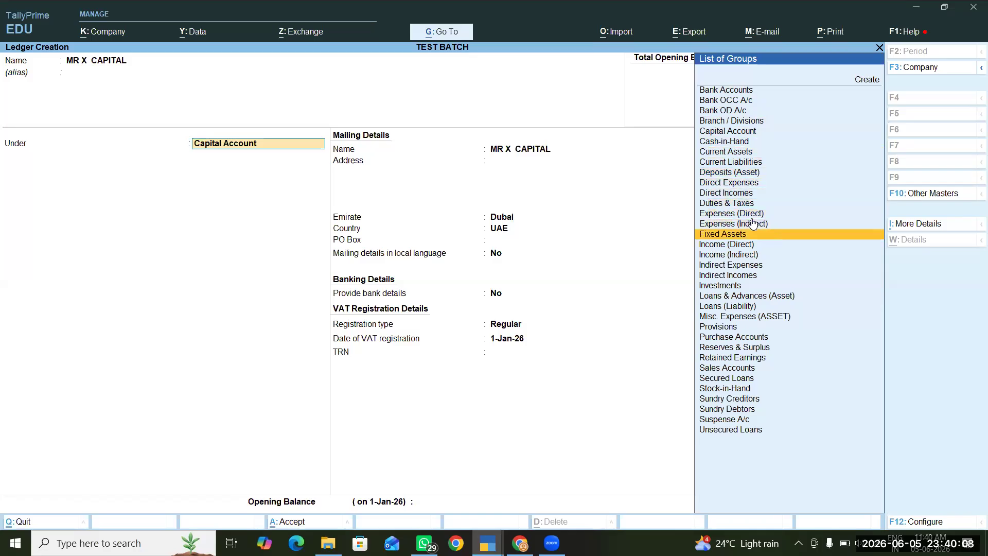
{"action": "key", "text": "End"}
{"action": "key", "text": "Up"}
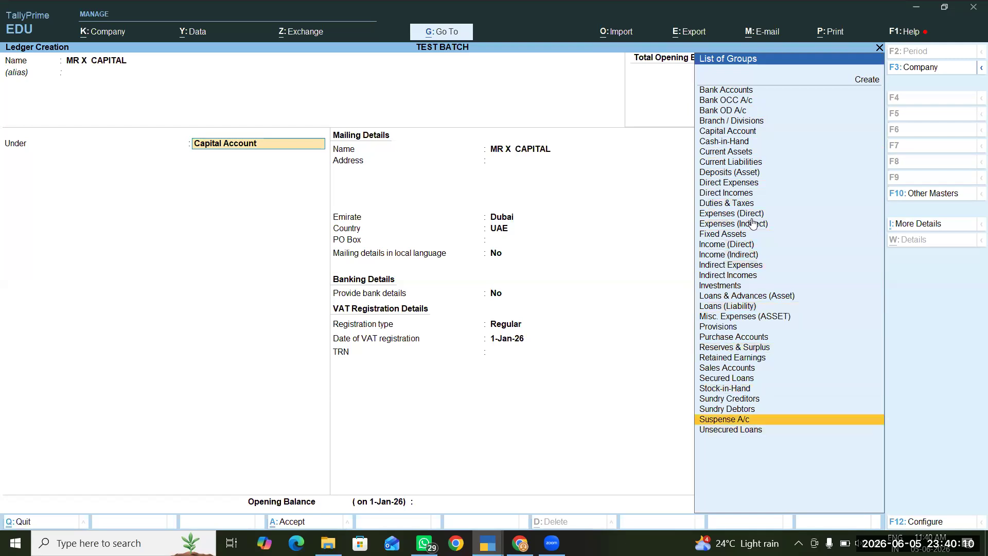
{"action": "key", "text": "Up"}
{"action": "key", "text": "Up"}
{"action": "key", "text": "Up"}
{"action": "key", "text": "Up"}
{"action": "key", "text": "Up"}
{"action": "key", "text": "Up"}
{"action": "key", "text": "Up"}
{"action": "key", "text": "Up"}
{"action": "key", "text": "Up"}
{"action": "key", "text": "Up"}
{"action": "key", "text": "Up"}
{"action": "key", "text": "Up"}
{"action": "key", "text": "Up"}
{"action": "key", "text": "Up"}
{"action": "key", "text": "Up"}
{"action": "key", "text": "Up"}
{"action": "key", "text": "Up"}
{"action": "key", "text": "Up"}
{"action": "key", "text": "Up"}
{"action": "key", "text": "Up"}
{"action": "key", "text": "Up"}
{"action": "key", "text": "Up"}
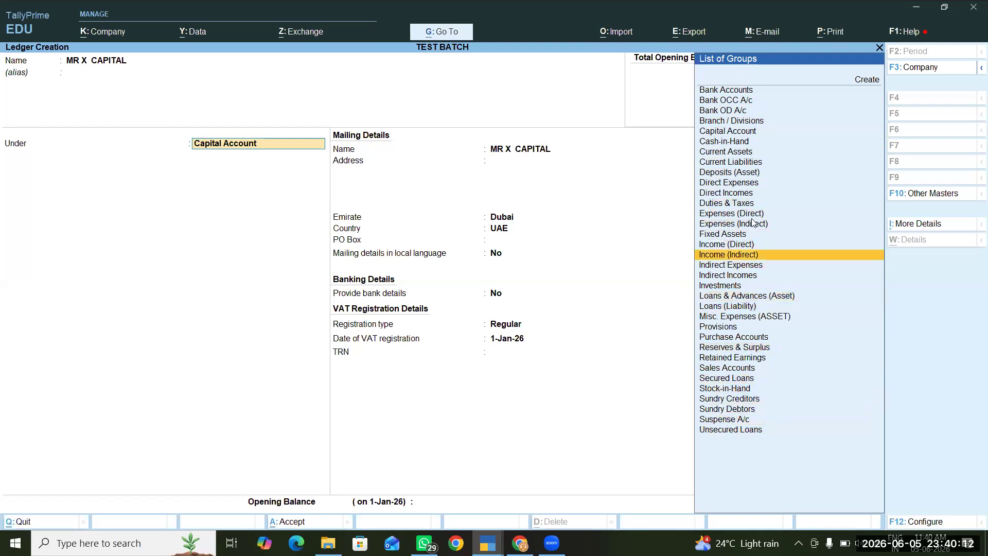
{"action": "key", "text": "Up"}
{"action": "key", "text": "Up"}
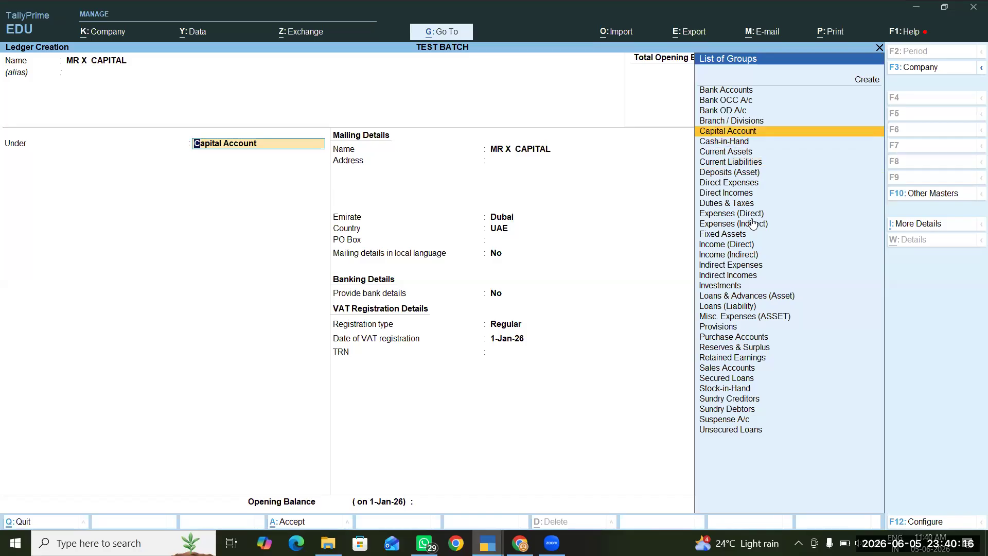
Place the ledger under Capital Account, keeping the default mailing details, a blank address and No for bank details
{"action": "key", "text": "Return"}
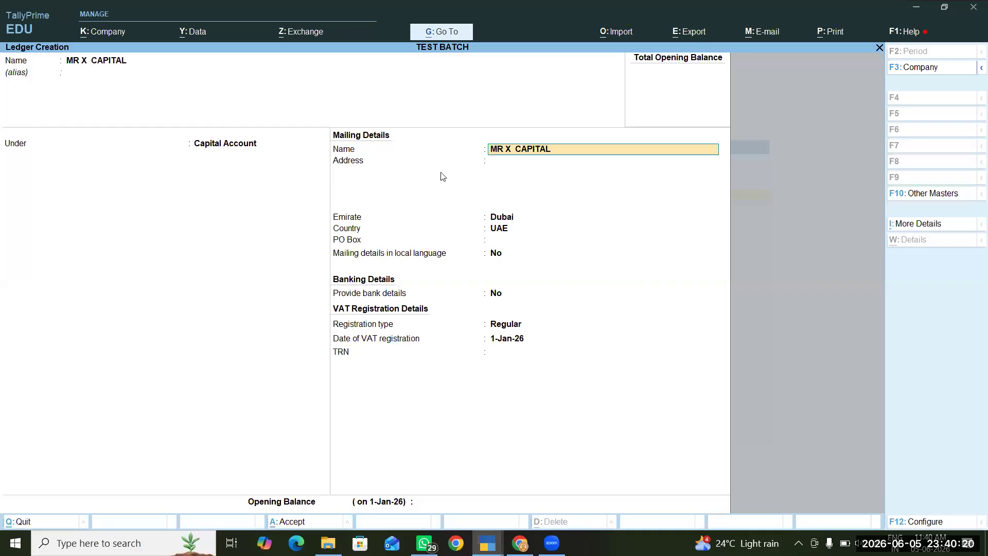
{"action": "key", "text": "Return"}
{"action": "key", "text": "Return"}
{"action": "key", "text": "Return"}
{"action": "key", "text": "Return"}
{"action": "key", "text": "Return"}
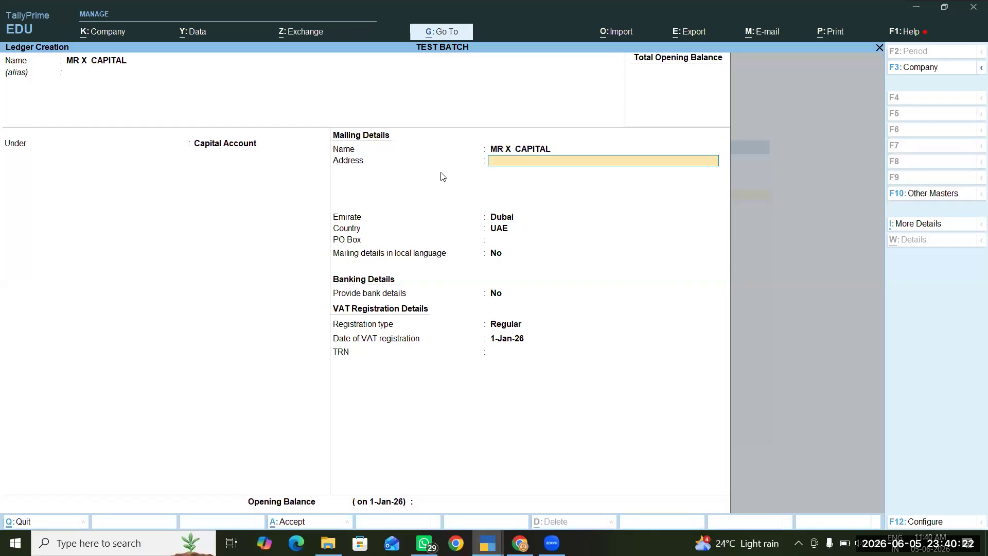
{"action": "key", "text": "Return"}
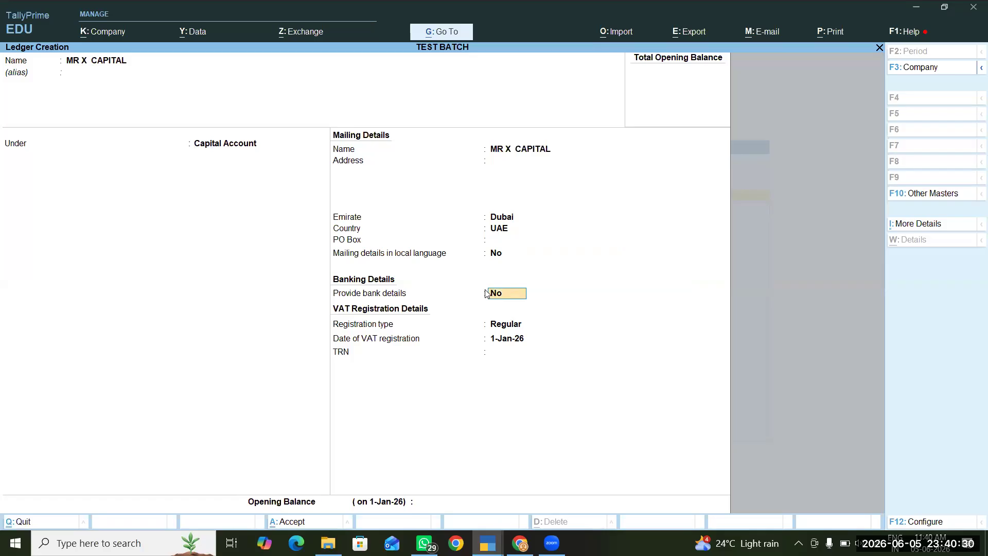
{"action": "key", "text": "Return"}
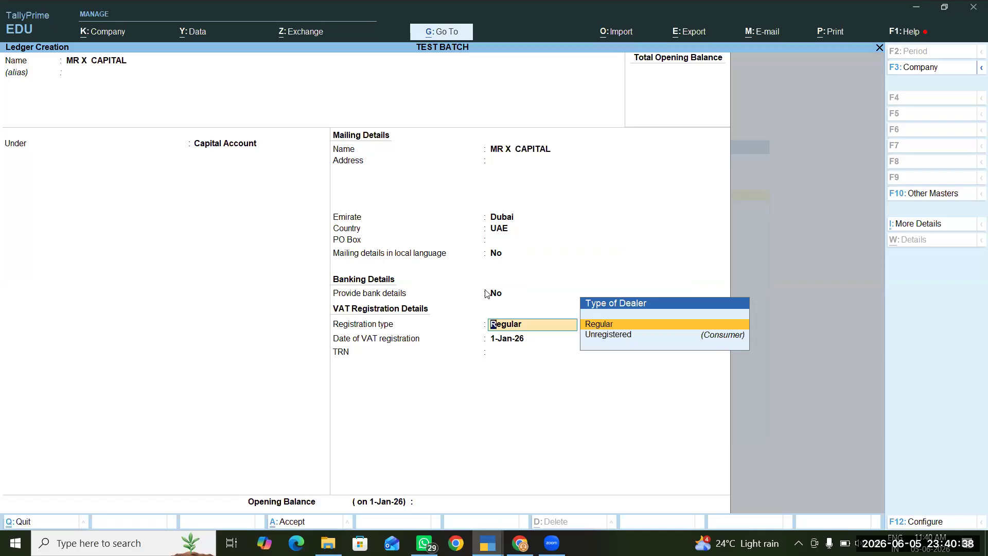
Set the ledger's VAT registration type to Unregistered and save the ledger without an opening balance
{"action": "key", "text": "Down"}
{"action": "key", "text": "Return"}
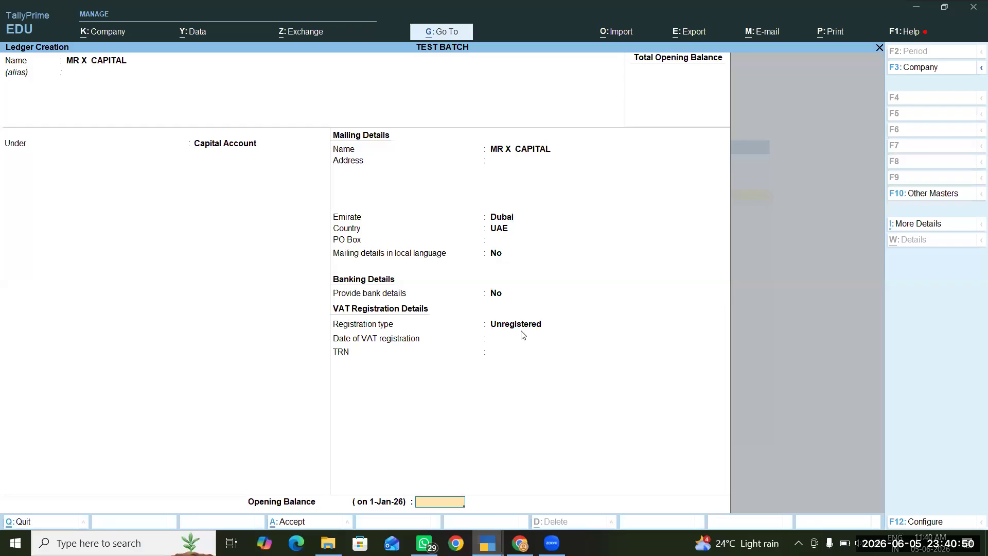
{"action": "key", "text": "Return"}
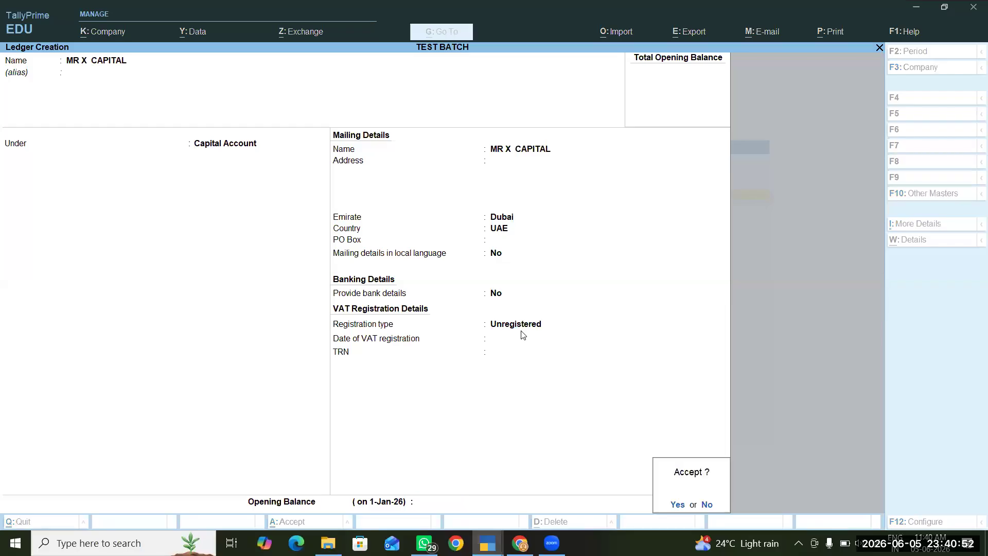
{"action": "key", "text": "Return"}
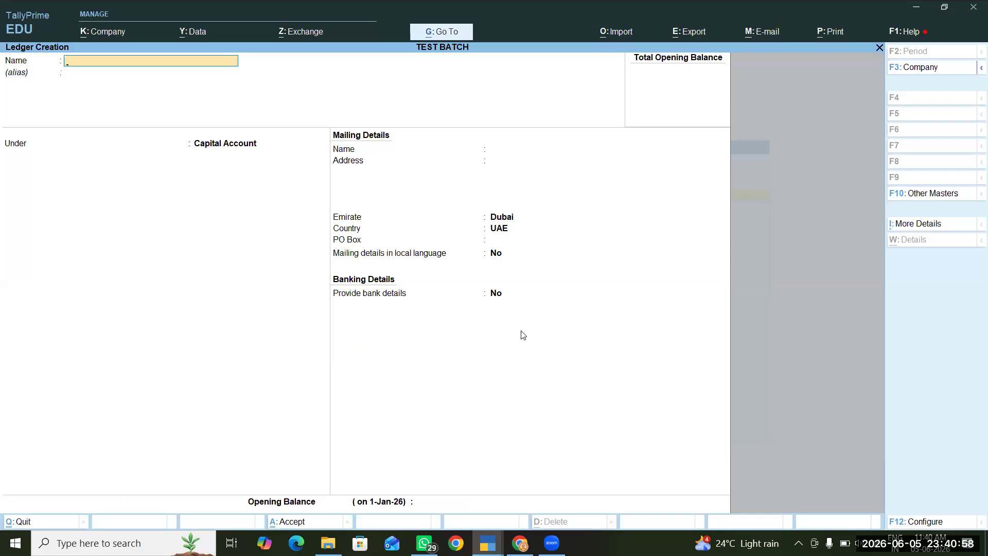
Quit the blank ledger creation form and return to the Gateway of Tally
{"action": "key", "text": "Escape"}
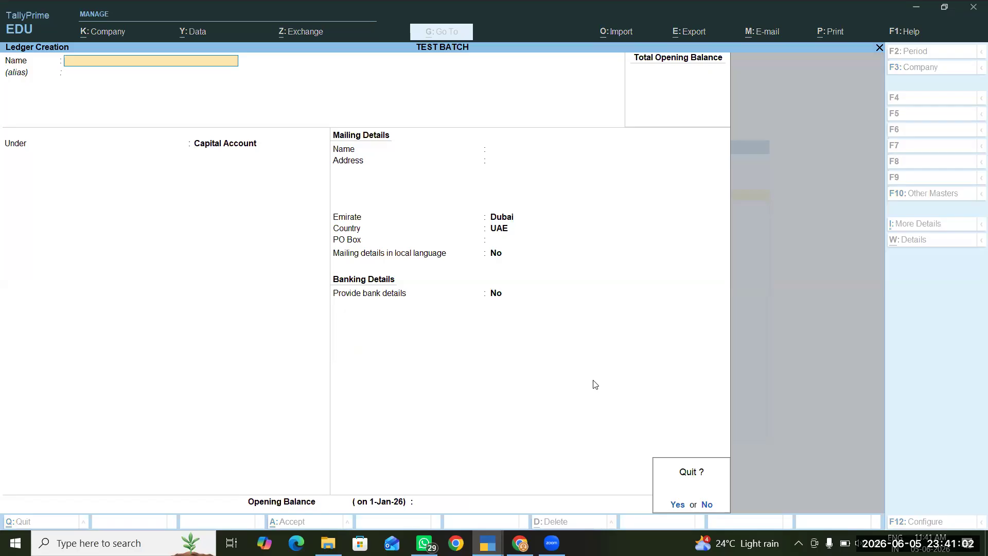
{"action": "key", "text": "y"}
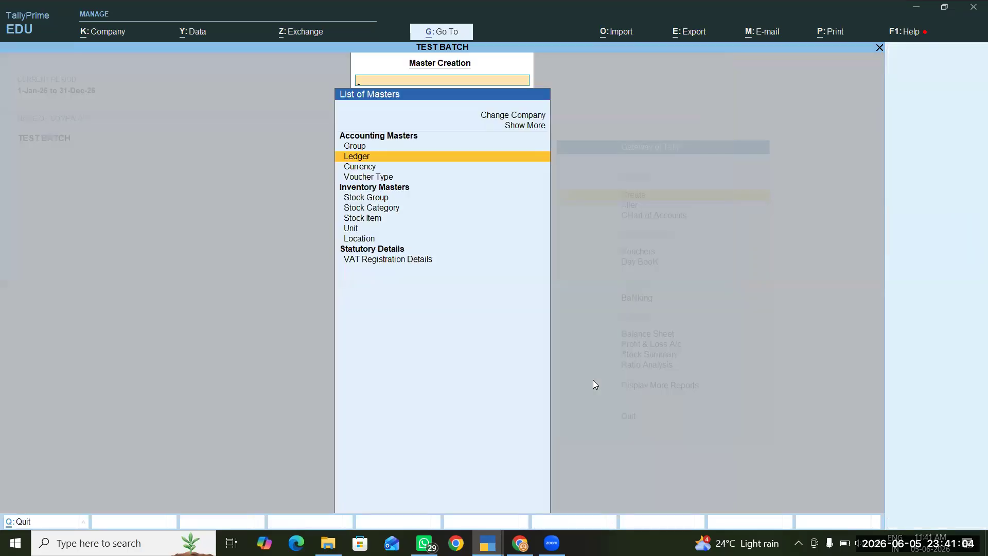
{"action": "left_click", "coordinate": [847, 391]}
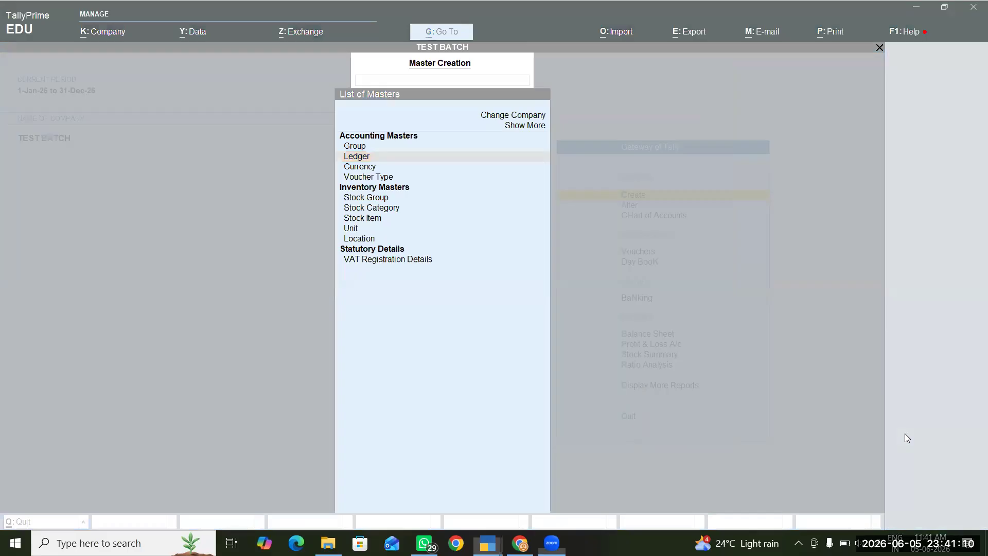
{"action": "left_click", "coordinate": [670, 255]}
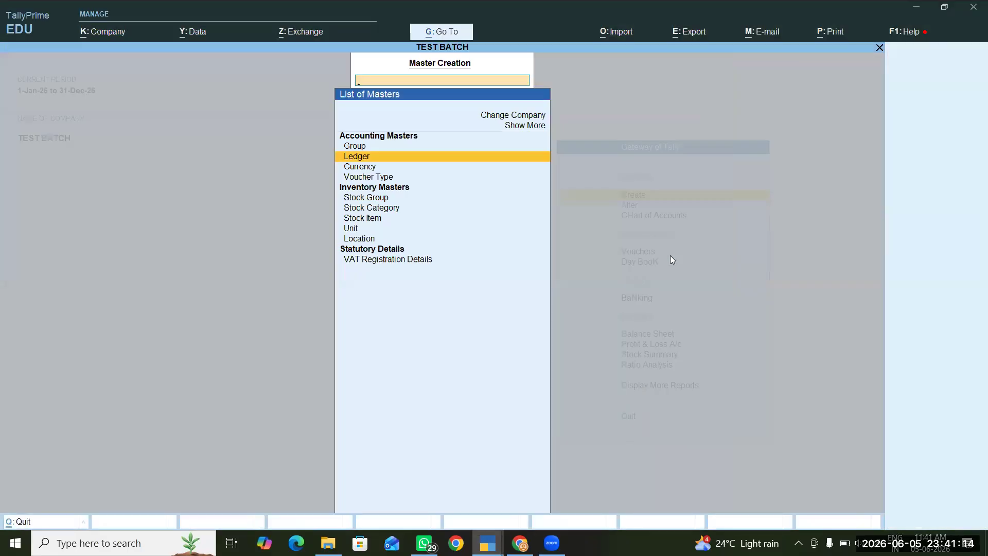
{"action": "key", "text": "Escape"}
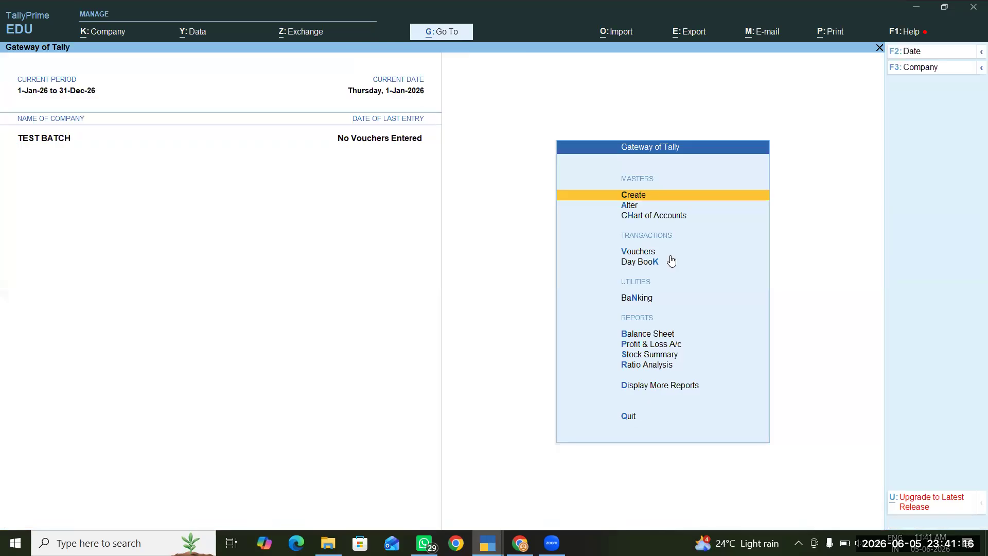
Open the list of ledgers in the Chart of Accounts
{"action": "key", "text": "Down"}
{"action": "key", "text": "Down"}
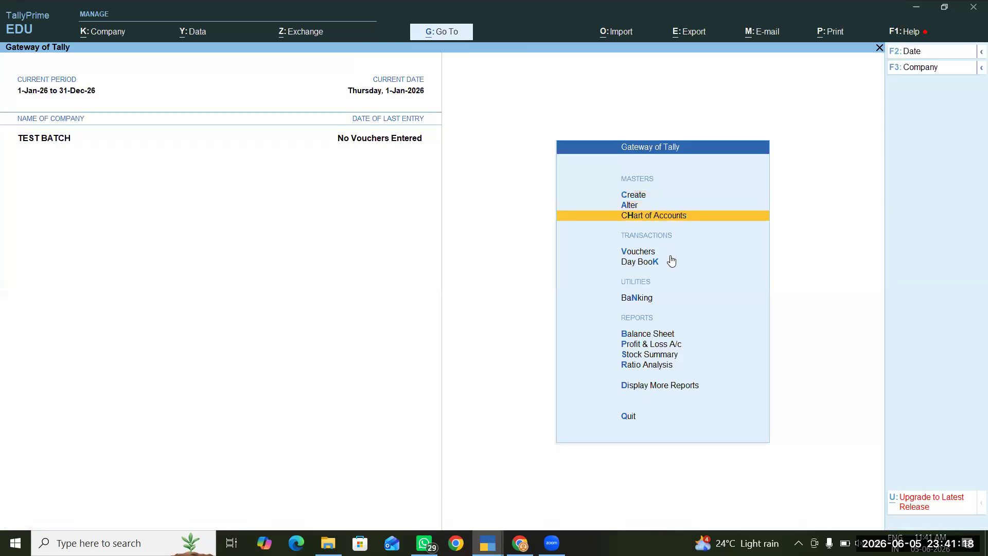
{"action": "key", "text": "Down"}
{"action": "key", "text": "Up"}
{"action": "key", "text": "Up"}
{"action": "key", "text": "Up"}
{"action": "key", "text": "Down"}
{"action": "key", "text": "Down"}
{"action": "key", "text": "Return"}
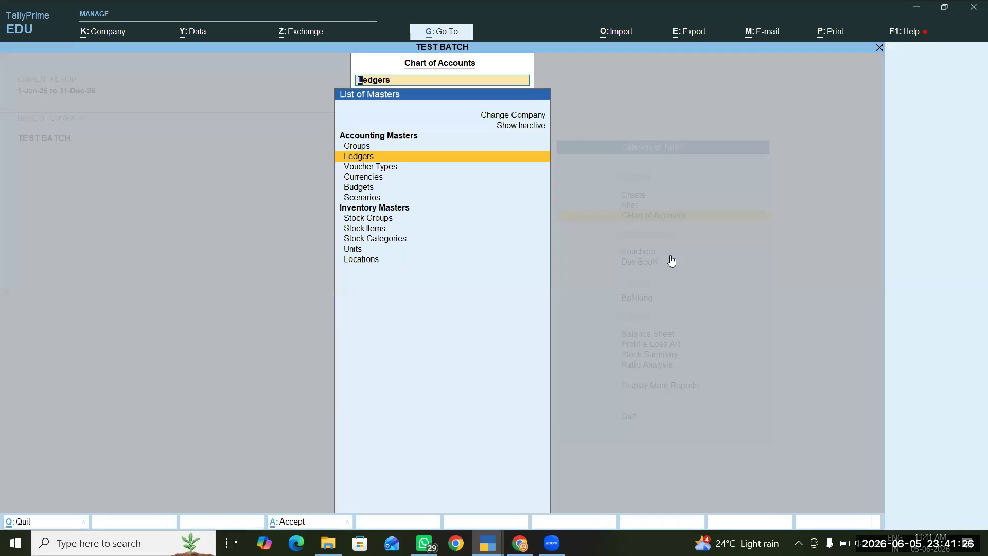
{"action": "key", "text": "Return"}
Examine the asset and liability groups in the ledger list and locate MR X CAPITAL under Capital Account
{"action": "key", "text": "Down"}
{"action": "key", "text": "Down"}
{"action": "key", "text": "Down"}
{"action": "key", "text": "Down"}
{"action": "key", "text": "Down"}
{"action": "key", "text": "Down"}
{"action": "key", "text": "Down"}
{"action": "key", "text": "Down"}
{"action": "key", "text": "Down"}
{"action": "key", "text": "Down"}
{"action": "key", "text": "Down"}
{"action": "key", "text": "Down"}
{"action": "key", "text": "Down"}
{"action": "key", "text": "Down"}
{"action": "key", "text": "Down"}
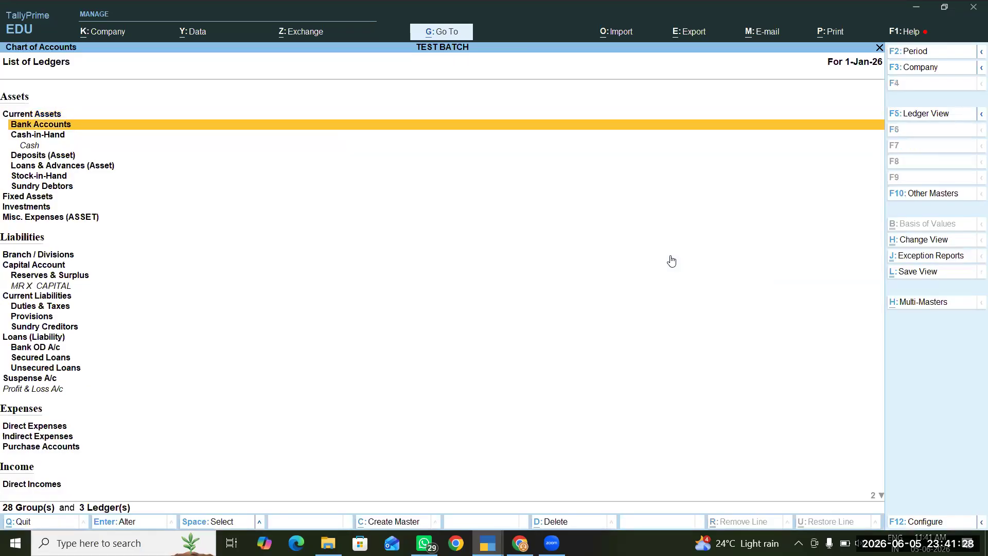
{"action": "key", "text": "Up"}
{"action": "key", "text": "Up"}
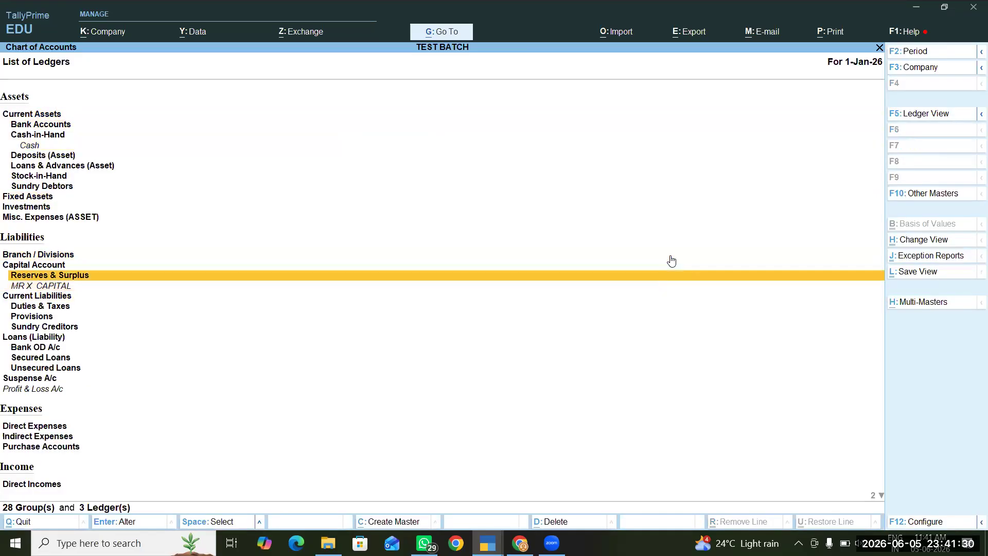
{"action": "key", "text": "Up"}
{"action": "key", "text": "Up"}
{"action": "key", "text": "Up"}
{"action": "key", "text": "Up"}
{"action": "key", "text": "Up"}
{"action": "key", "text": "Up"}
{"action": "key", "text": "Up"}
{"action": "key", "text": "Up"}
{"action": "key", "text": "Up"}
{"action": "key", "text": "Up"}
{"action": "key", "text": "Up"}
{"action": "key", "text": "Up"}
{"action": "key", "text": "Up"}
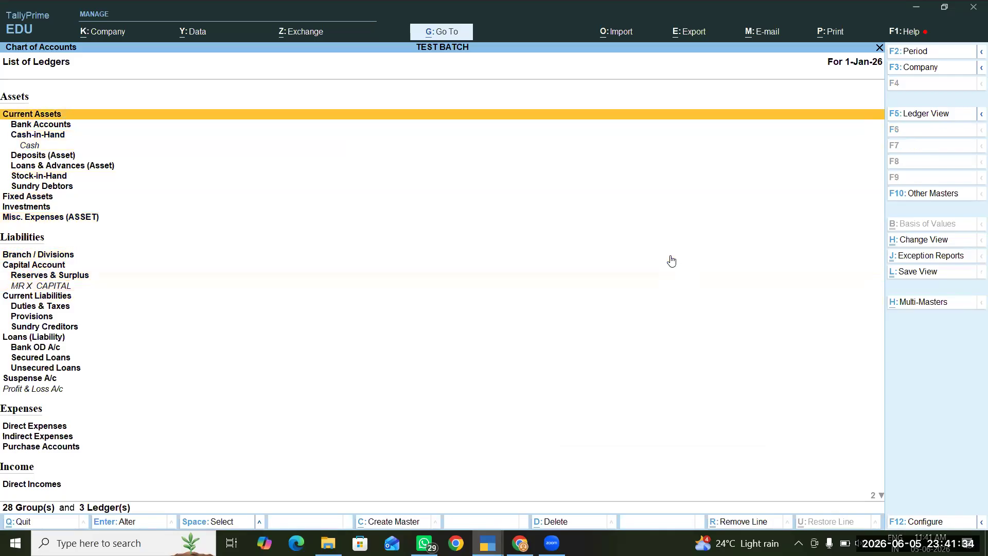
{"action": "key", "text": "Down"}
{"action": "key", "text": "Down"}
{"action": "key", "text": "Down"}
{"action": "key", "text": "Down"}
{"action": "key", "text": "Down"}
{"action": "key", "text": "Down"}
{"action": "key", "text": "Down"}
{"action": "key", "text": "Down"}
{"action": "key", "text": "Down"}
{"action": "key", "text": "Down"}
{"action": "key", "text": "Down"}
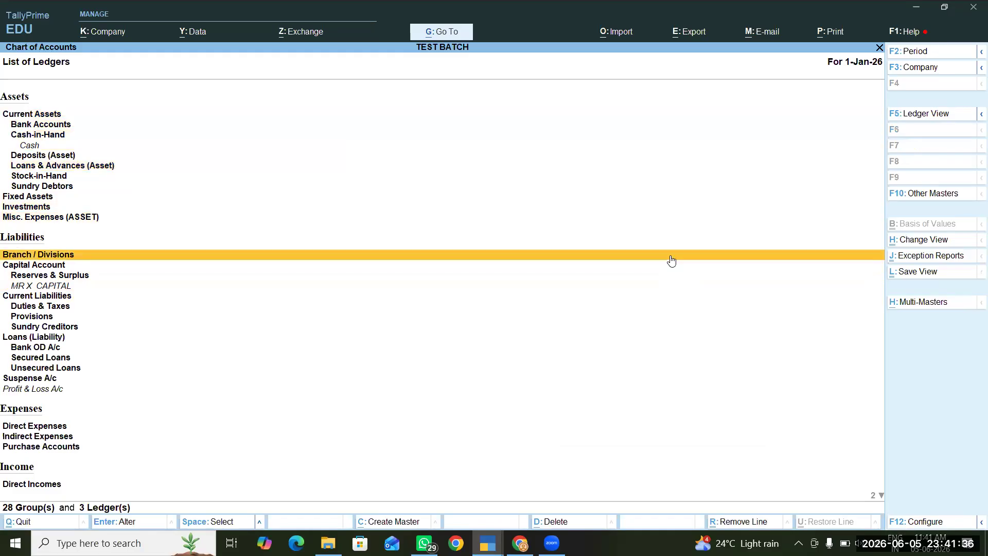
{"action": "key", "text": "Down"}
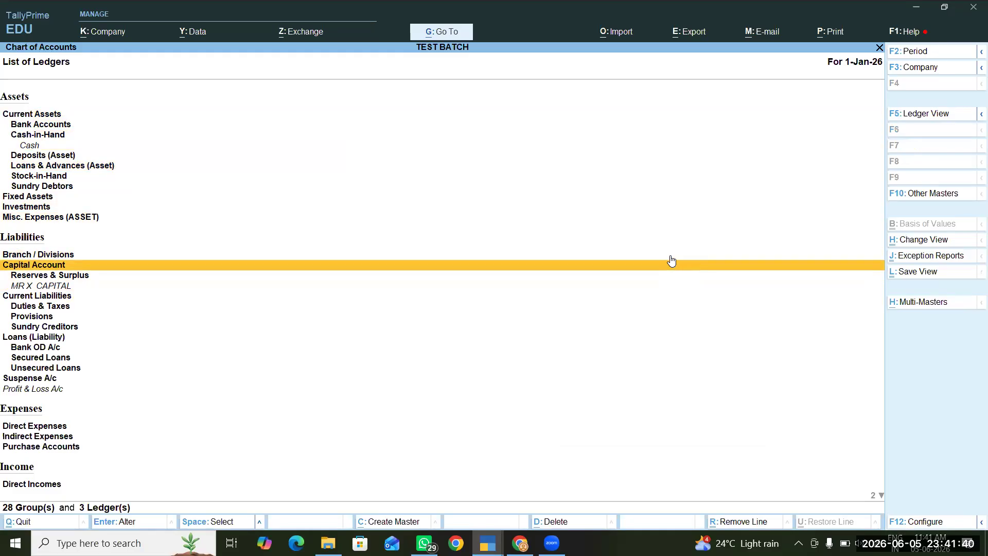
{"action": "key", "text": "Down"}
{"action": "key", "text": "Down"}
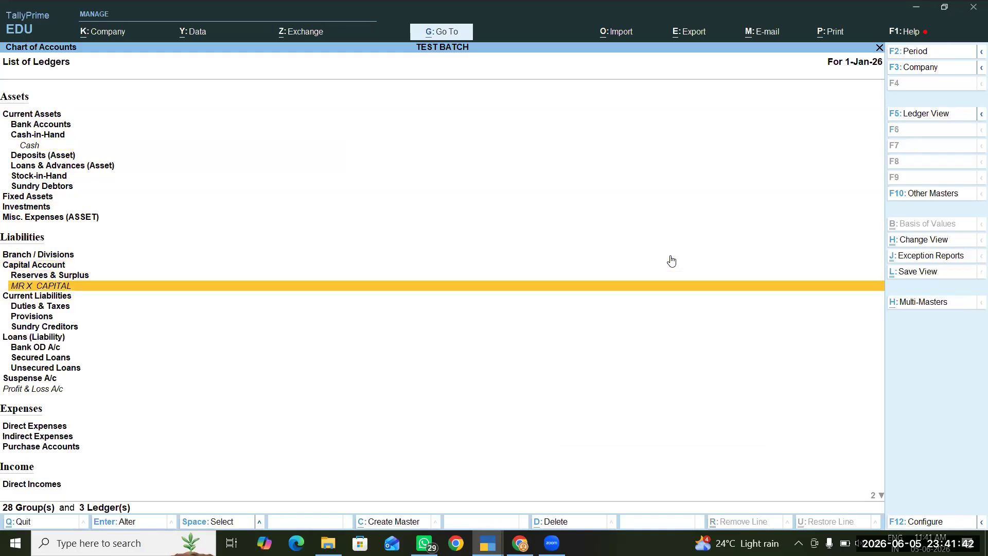
View the MR X CAPITAL ledger's details without altering them, and return to the Gateway of Tally
{"action": "key", "text": "Return"}
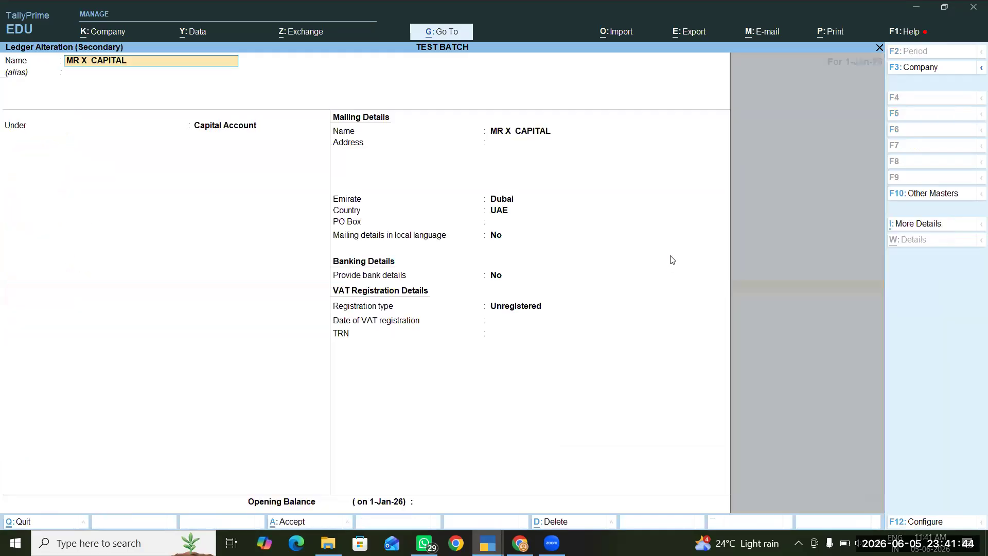
{"action": "key", "text": "Escape"}
{"action": "key", "text": "Escape"}
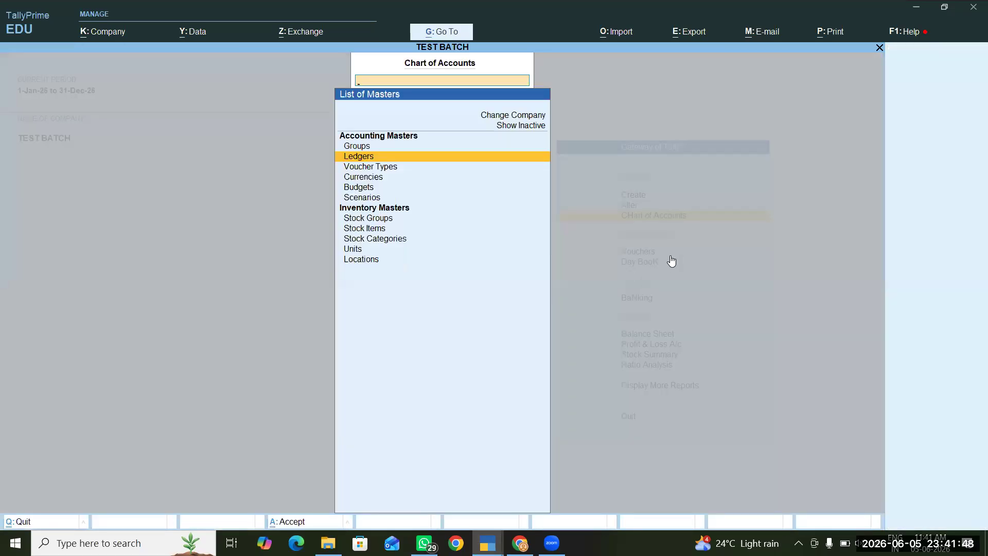
{"action": "key", "text": "Escape"}
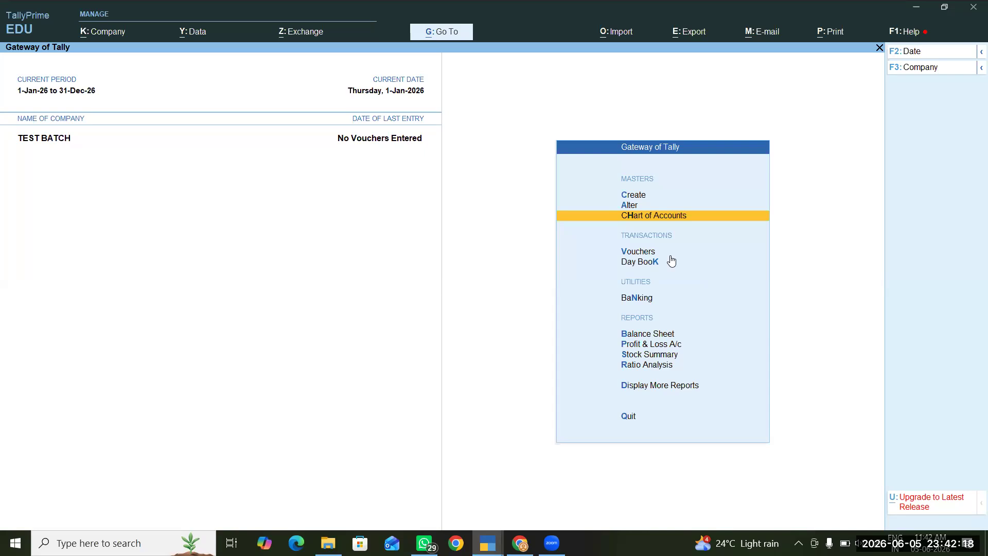
{"action": "key", "text": "Up"}
{"action": "key", "text": "Up"}
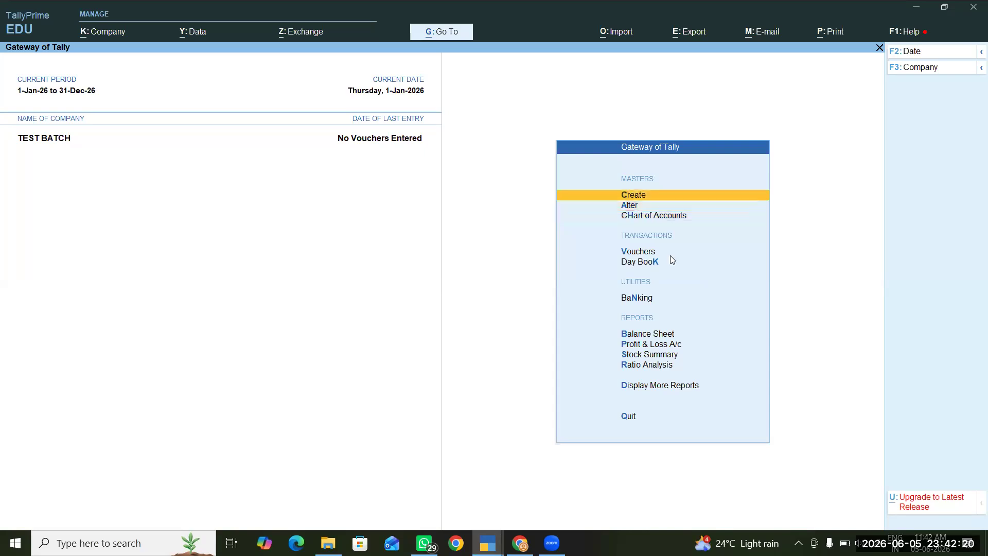
{"action": "key", "text": "Return"}
{"action": "key", "text": "Down"}
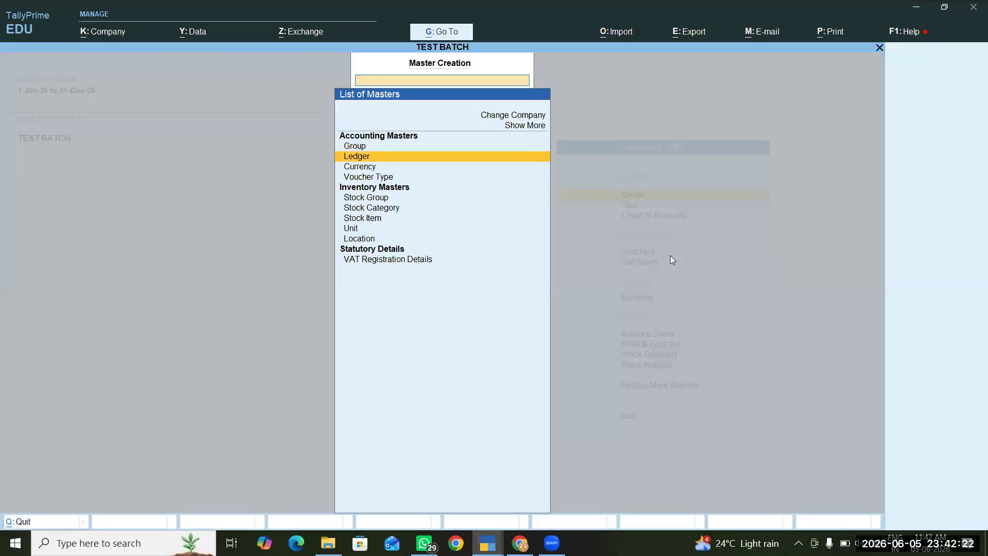
{"action": "key", "text": "Return"}
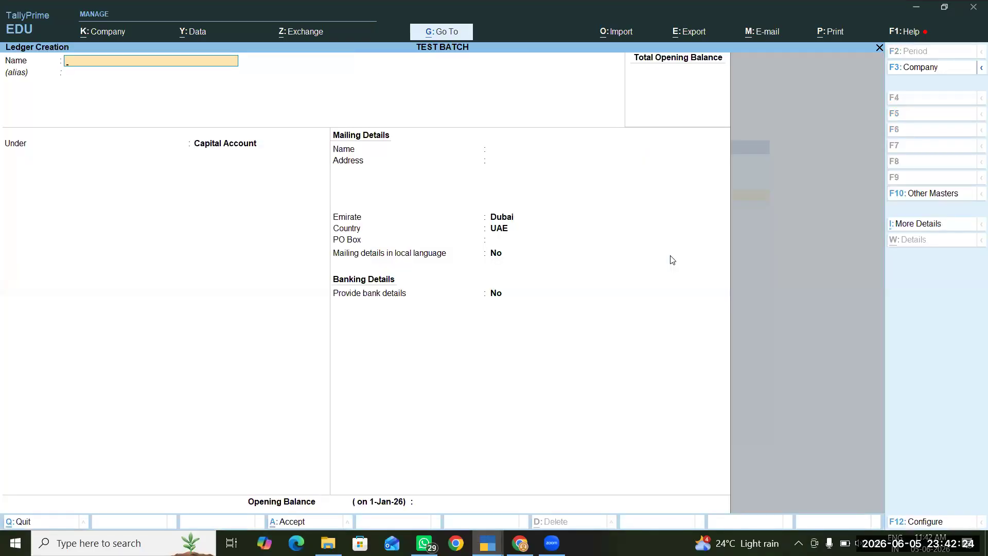
{"action": "key", "text": "Escape"}
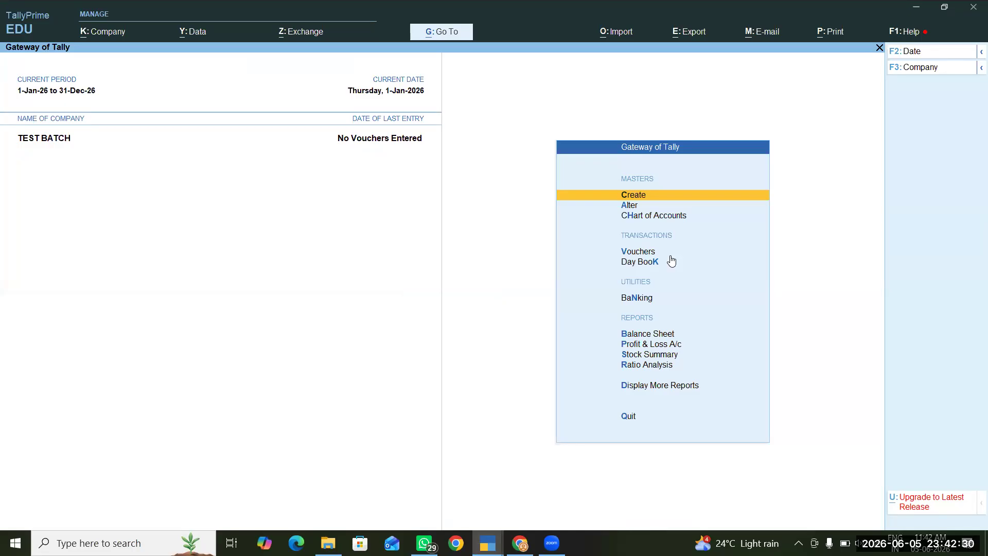
Start a journal voucher and debit the Cash ledger with 10,000
{"action": "key", "text": "Down"}
{"action": "key", "text": "Down"}
{"action": "key", "text": "Down"}
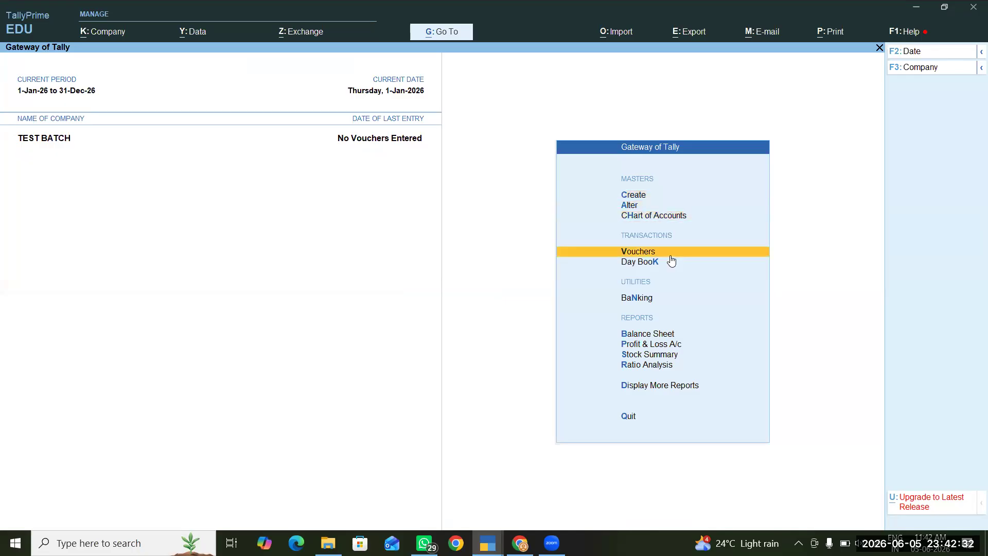
{"action": "left_click", "coordinate": [632, 254]}
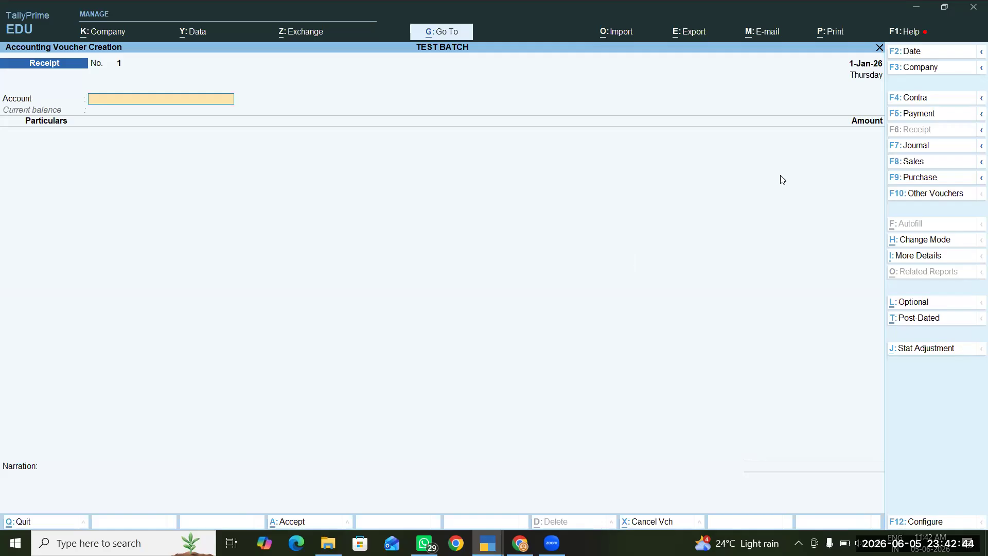
{"action": "left_click", "coordinate": [917, 149]}
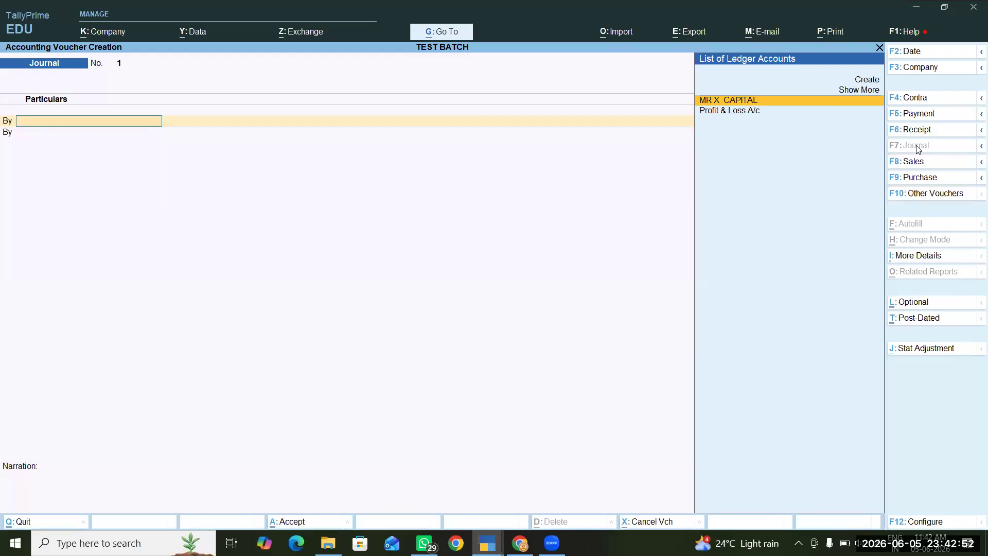
{"action": "type", "text": "CAS"}
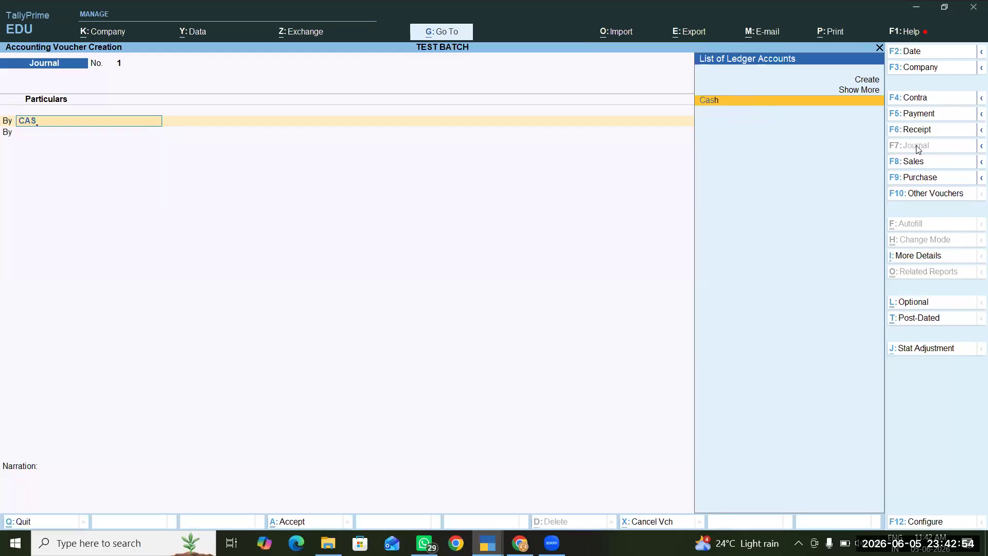
{"action": "type", "text": "H"}
{"action": "key", "text": "Return"}
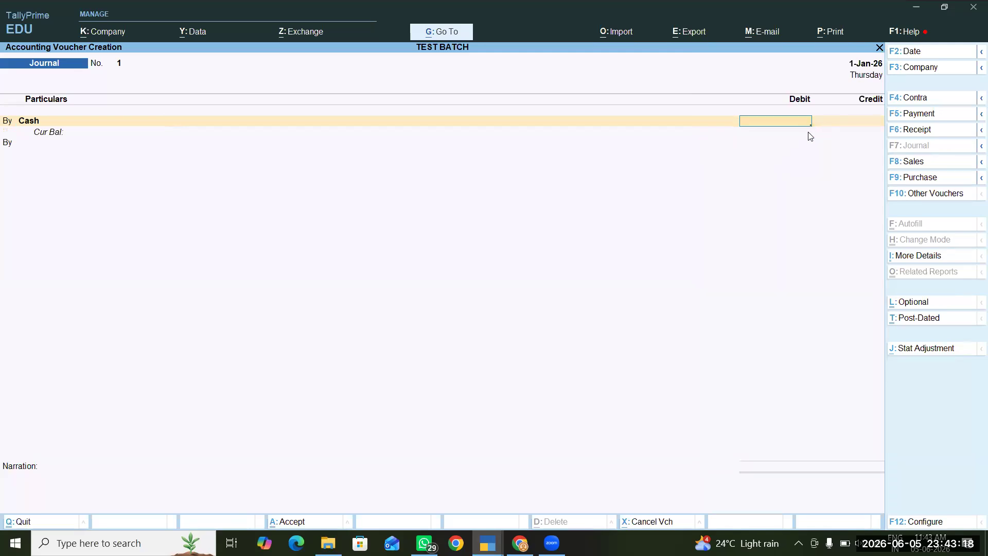
{"action": "type", "text": "0000"}
{"action": "key", "text": "Return"}
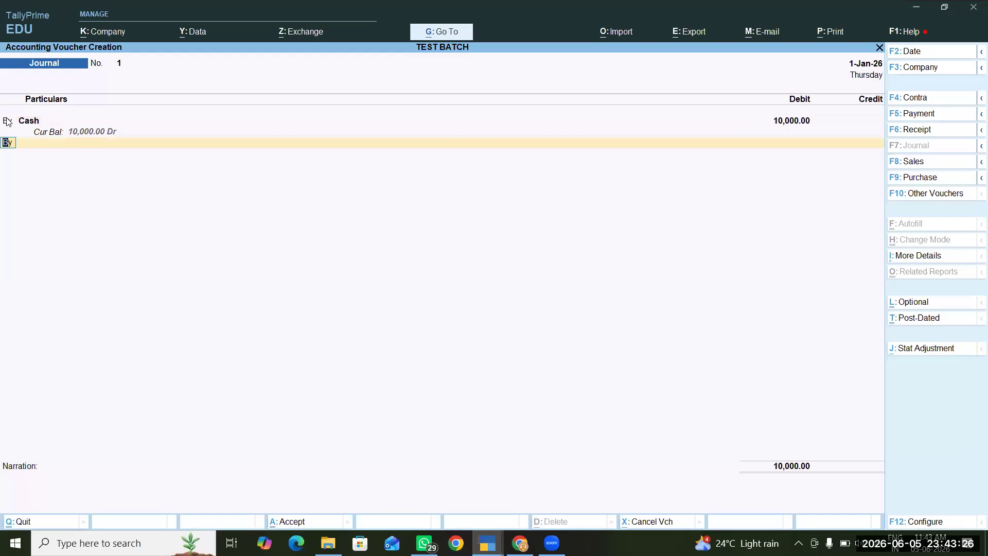
Credit MR X CAPITAL with 10,000 on the second line of the journal voucher
{"action": "type", "text": "TO"}
{"action": "key", "text": "Return"}
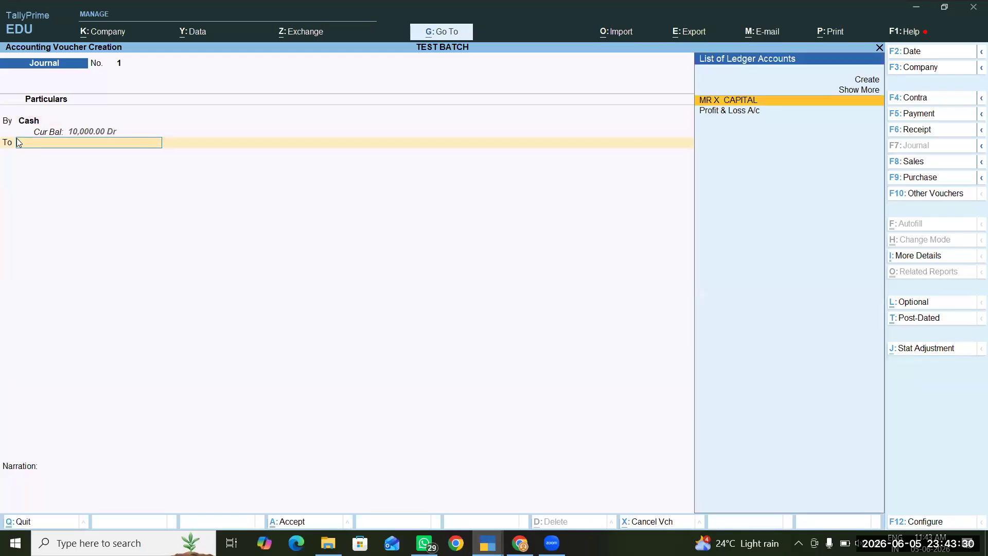
{"action": "key", "text": "Return"}
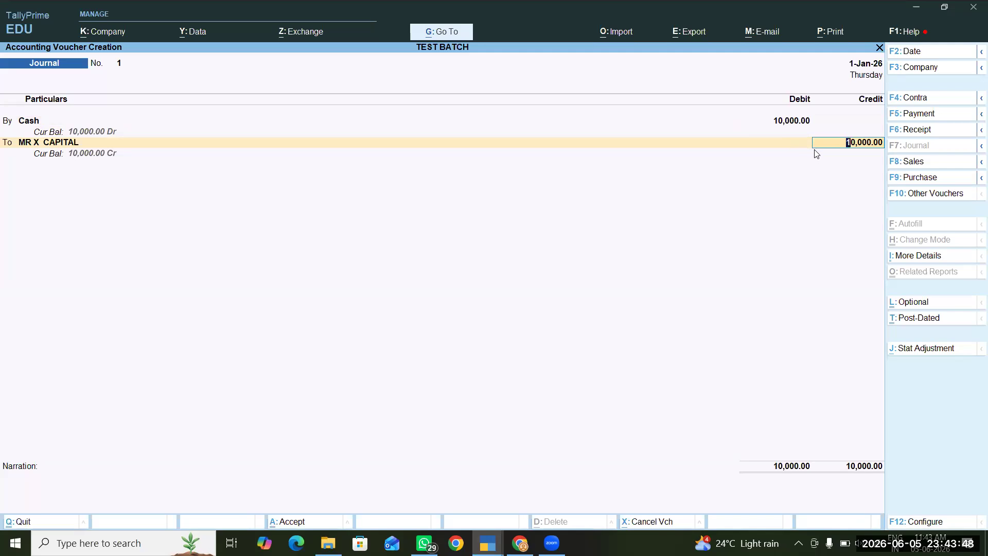
{"action": "key", "text": "Return"}
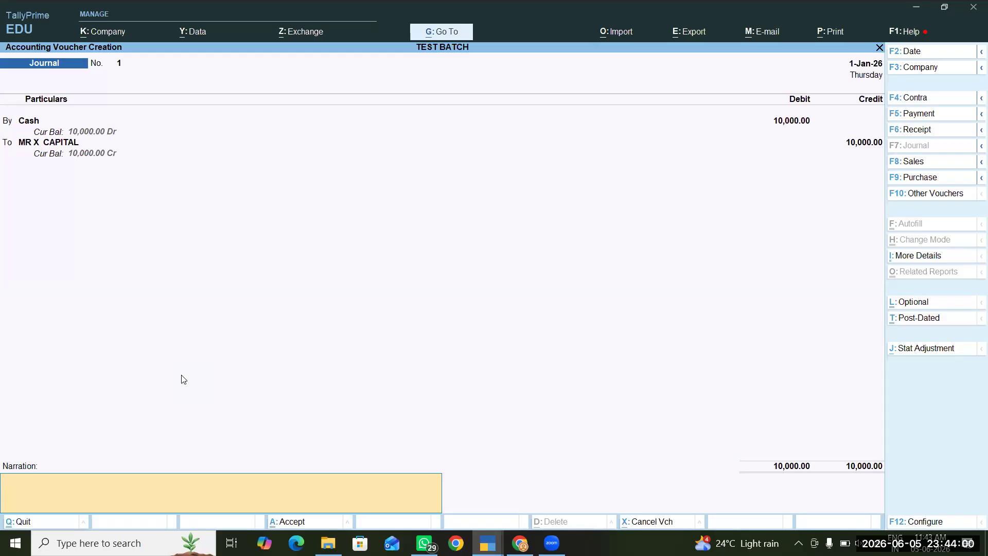
Enter the narration "MRX CAPITAL -- 10K ...MRX FUND GIVEN IN HAND OF MR Y" and save the journal voucher
{"action": "type", "text": "-"}
{"action": "type", "text": "MRX CA"}
{"action": "type", "text": "PITAL"}
{"action": "type", "text": " -- 10K"}
{"action": "type", "text": "MRX FU"}
{"action": "type", "text": "ND"}
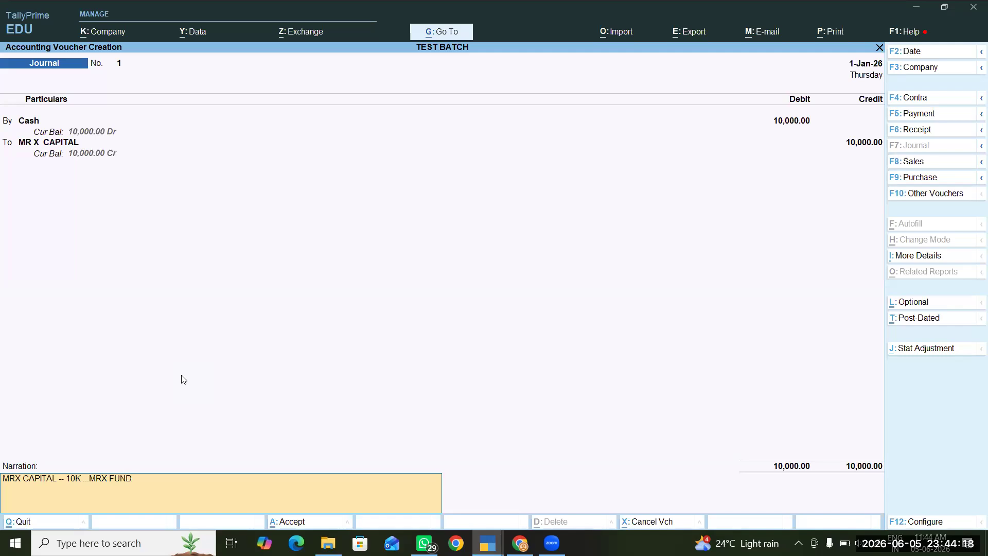
{"action": "type", "text": " GIVEN IN HAND HA"}
{"action": "type", "text": "ND"}
{"action": "key", "text": "BackSpace"}
{"action": "key", "text": "BackSpace"}
{"action": "key", "text": "BackSpace"}
{"action": "key", "text": "BackSpace"}
{"action": "type", "text": "OF MR"}
{"action": "key", "text": "Return"}
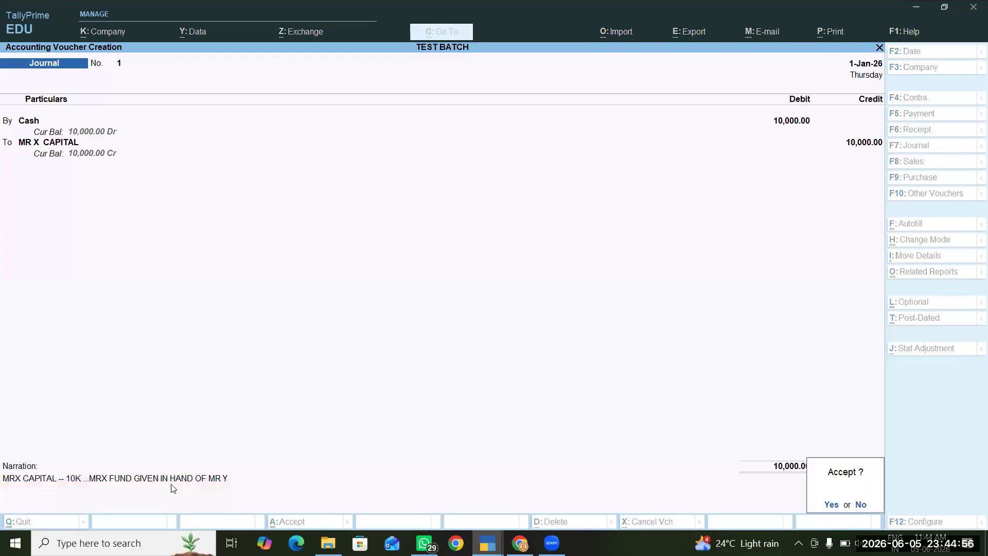
{"action": "key", "text": "Return"}
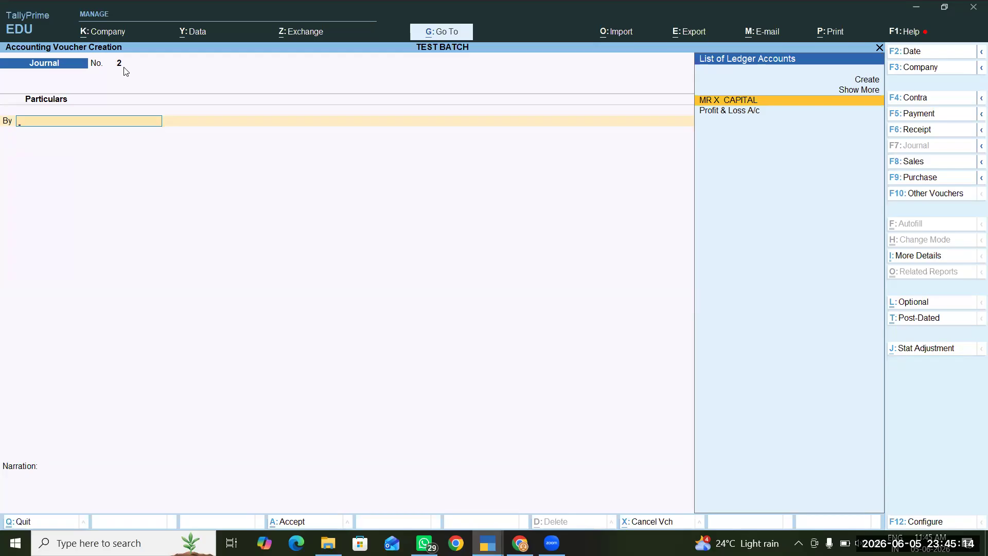
Leave voucher entry and open the Balance Sheet report
{"action": "key", "text": "Escape"}
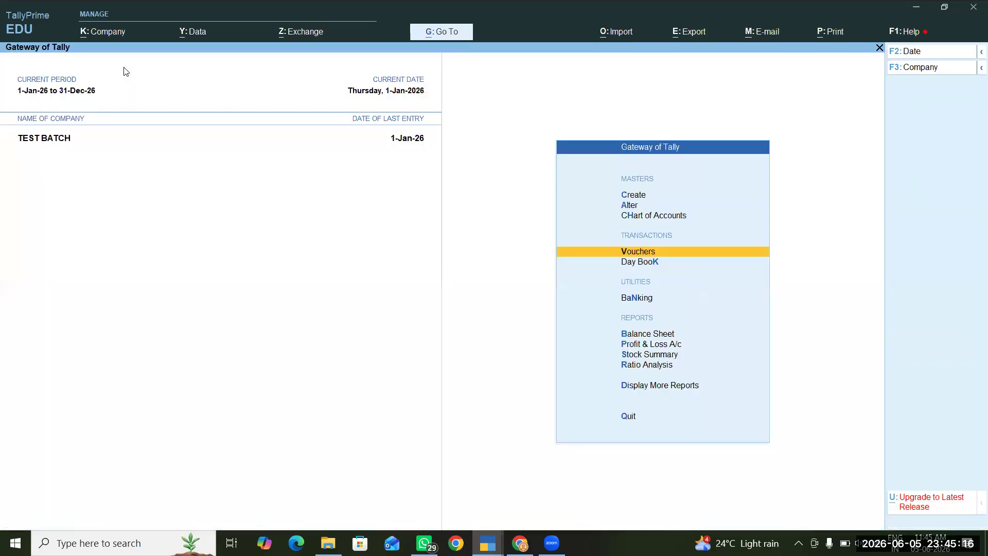
{"action": "key", "text": "Down"}
{"action": "key", "text": "Down"}
{"action": "key", "text": "Down"}
{"action": "key", "text": "Down"}
{"action": "key", "text": "Down"}
{"action": "key", "text": "Down"}
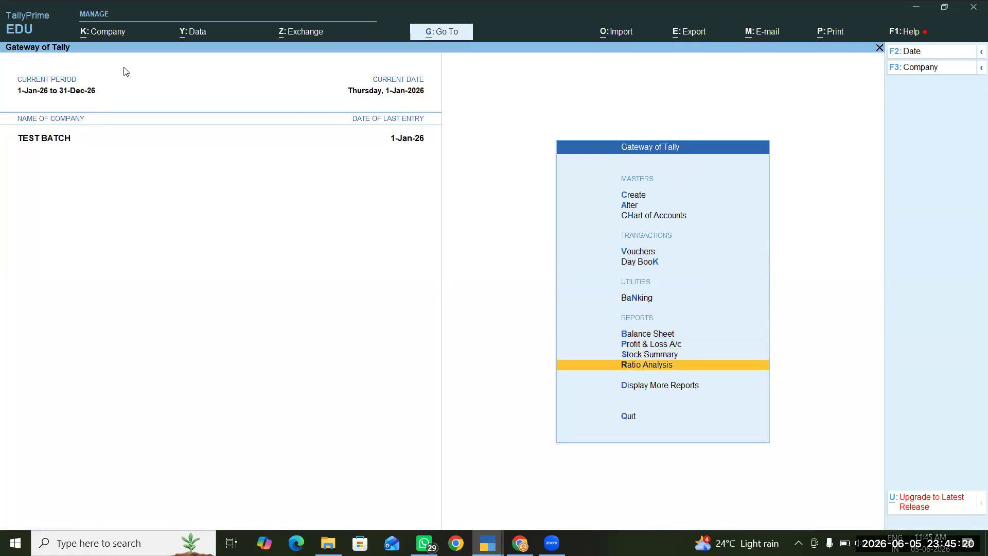
{"action": "key", "text": "Up"}
{"action": "key", "text": "Up"}
{"action": "key", "text": "Up"}
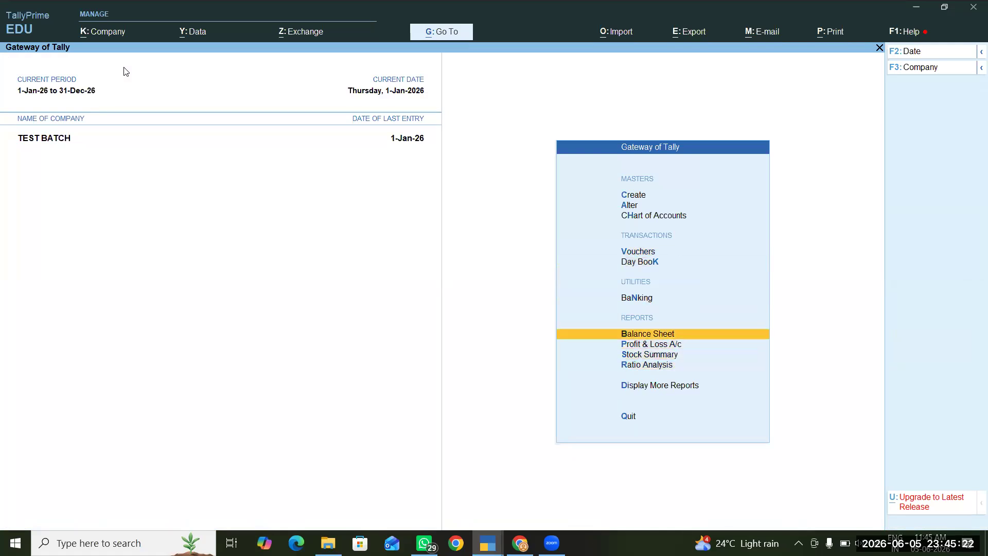
{"action": "key", "text": "Return"}
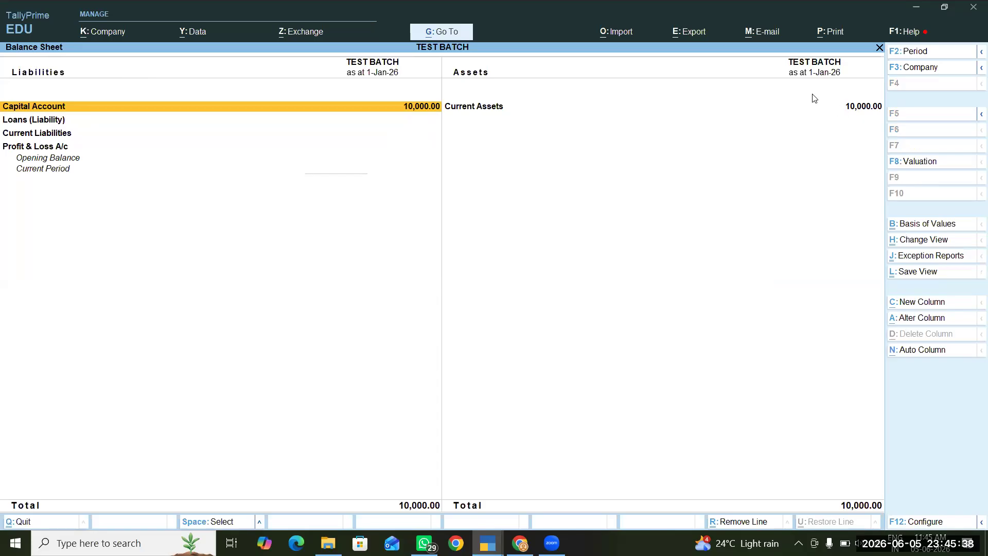
View the Capital Account group summary from the Balance Sheet and return to the report
{"action": "key", "text": "Return"}
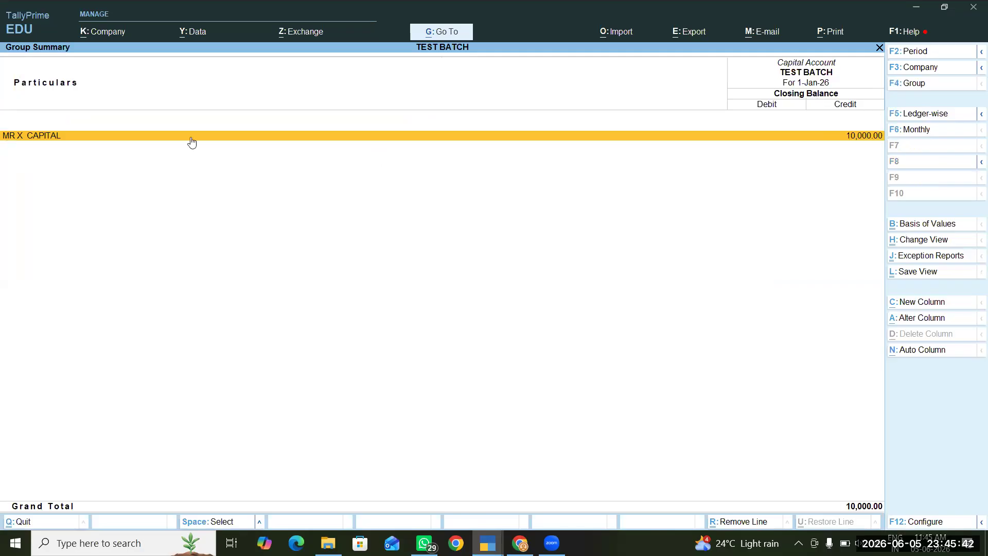
{"action": "key", "text": "Escape"}
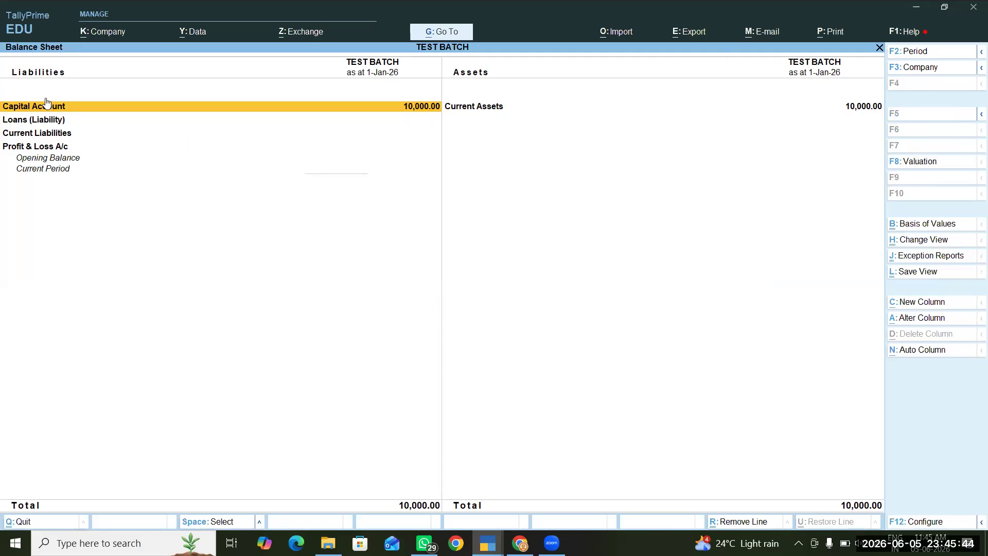
{"action": "left_click", "coordinate": [22, 110]}
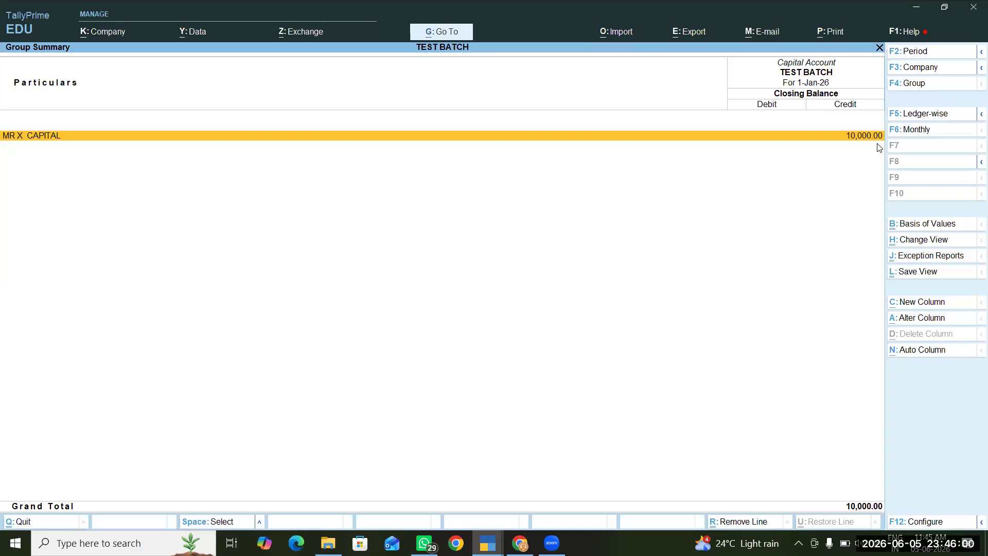
{"action": "key", "text": "Escape"}
Drill down through Current Assets into Cash-in-Hand to view the Cash ledger, and return to the Gateway of Tally
{"action": "key", "text": "Right"}
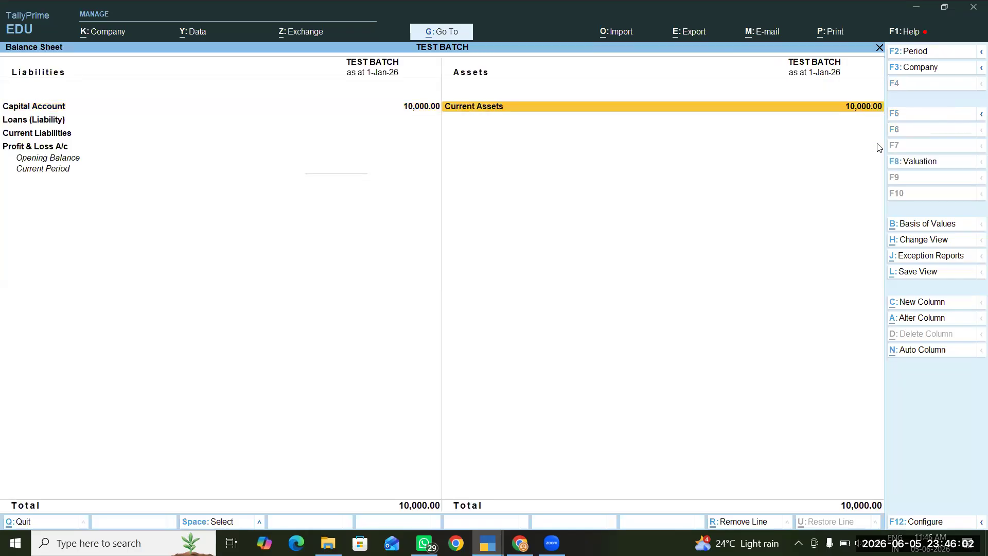
{"action": "key", "text": "Return"}
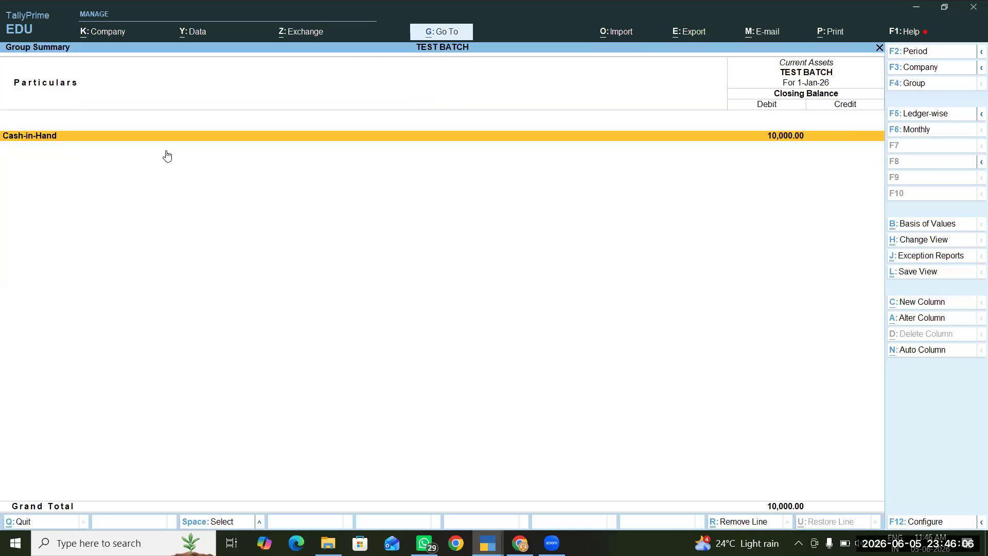
{"action": "left_click", "coordinate": [607, 133]}
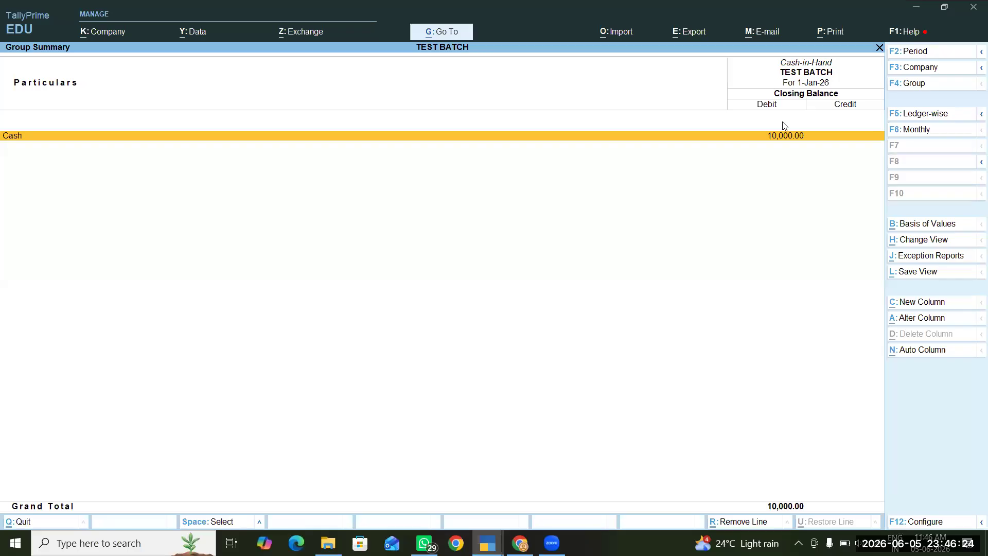
{"action": "key", "text": "Escape"}
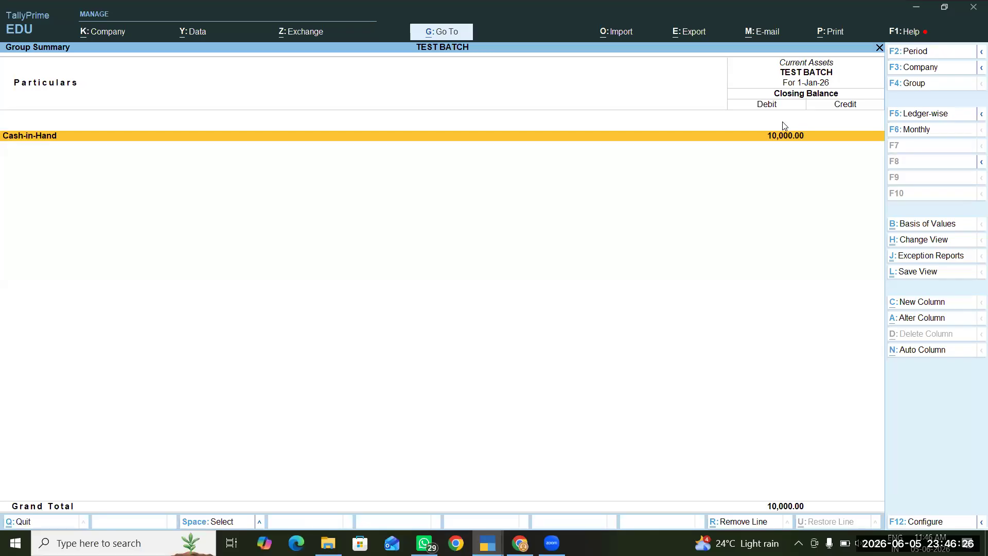
{"action": "key", "text": "Escape"}
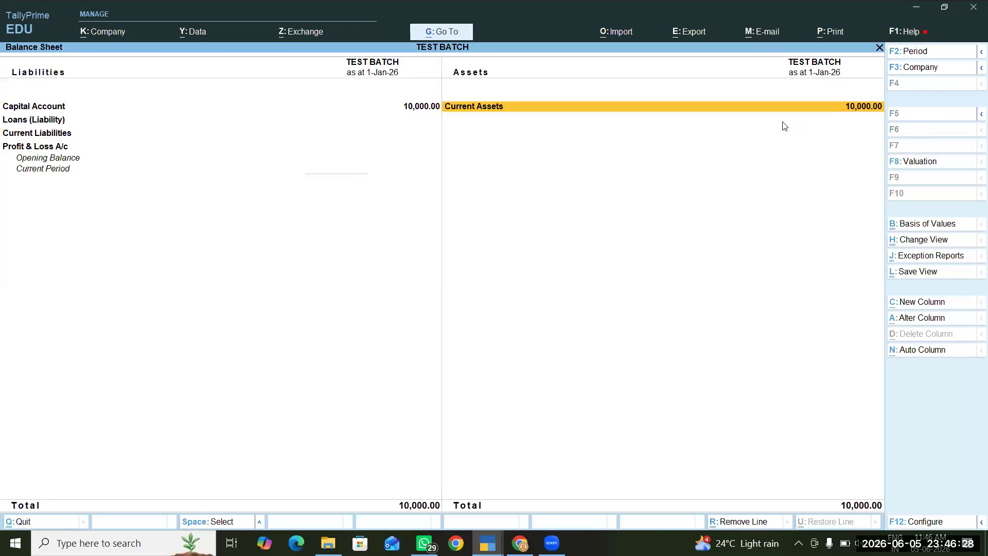
{"action": "key", "text": "Escape"}
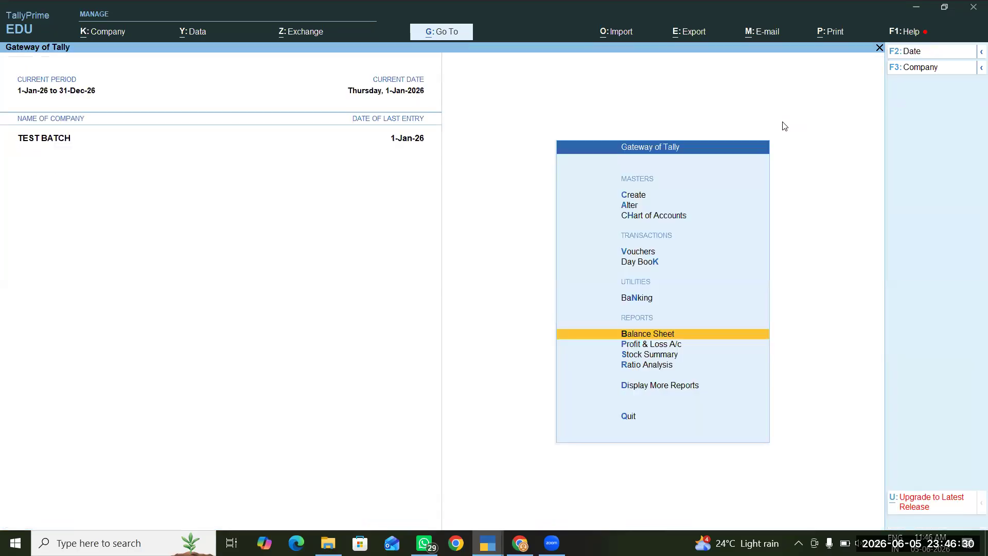
Start a new ledger named MR Y CAPITAL and leave its alias blank
{"action": "key", "text": "Up"}
{"action": "key", "text": "Up"}
{"action": "key", "text": "Up"}
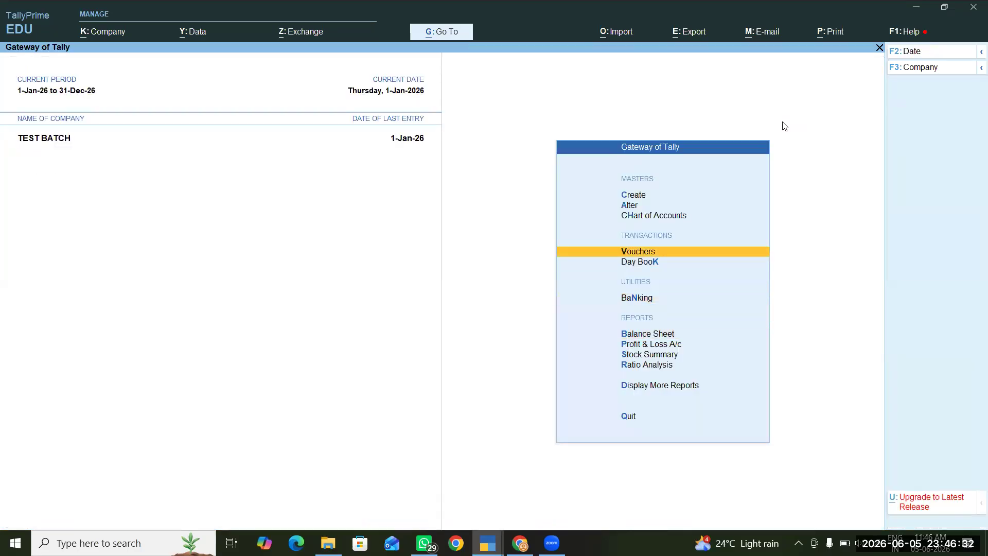
{"action": "key", "text": "Up"}
{"action": "key", "text": "Up"}
{"action": "key", "text": "Up"}
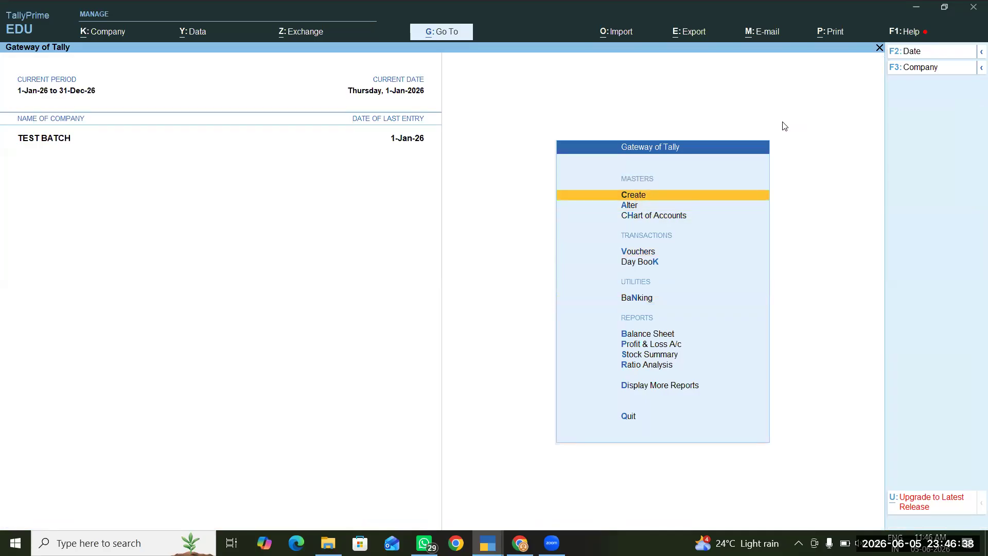
{"action": "key", "text": "Return"}
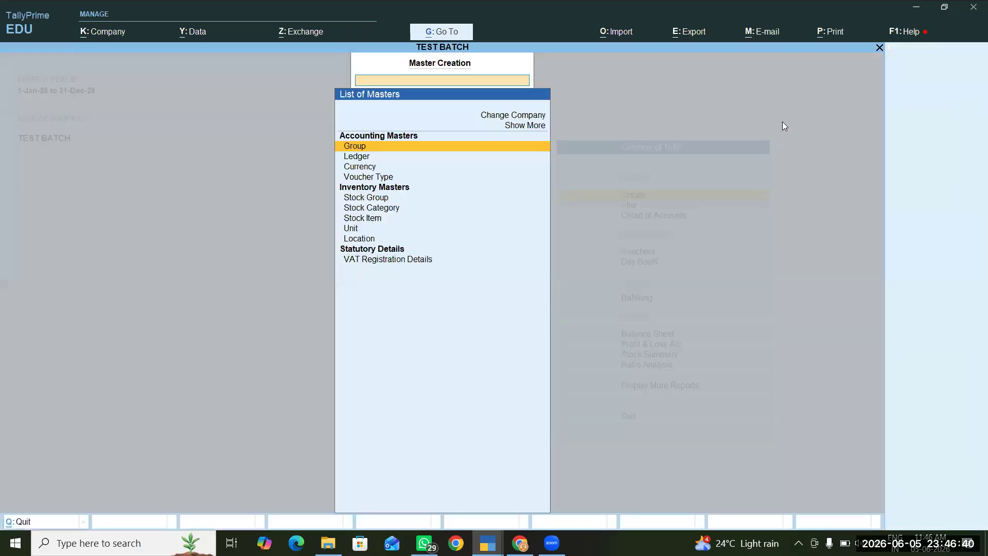
{"action": "key", "text": "Down"}
{"action": "key", "text": "Return"}
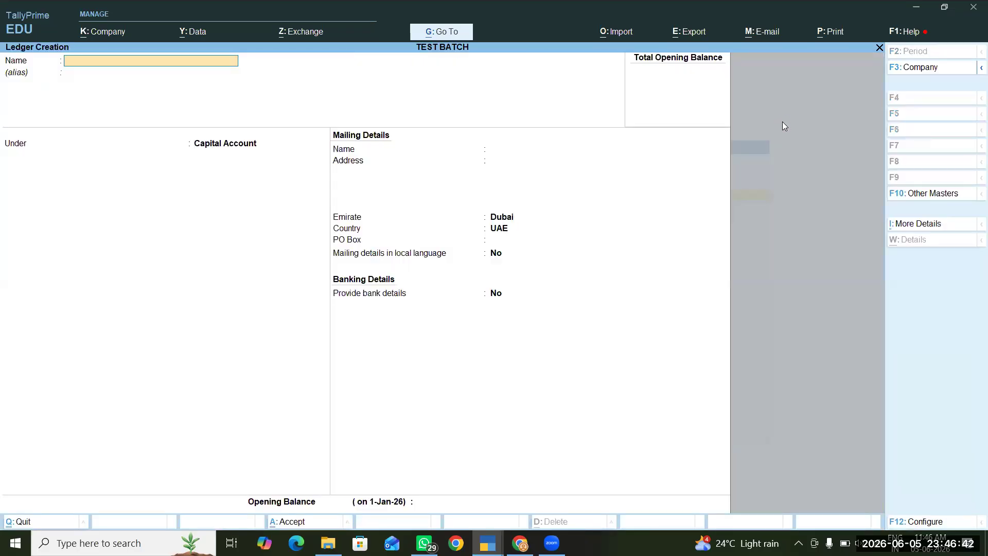
{"action": "type", "text": "MR Y CAPITAKL"}
{"action": "key", "text": "BackSpace"}
{"action": "key", "text": "BackSpace"}
{"action": "type", "text": "L"}
{"action": "key", "text": "Return"}
{"action": "key", "text": "Return"}
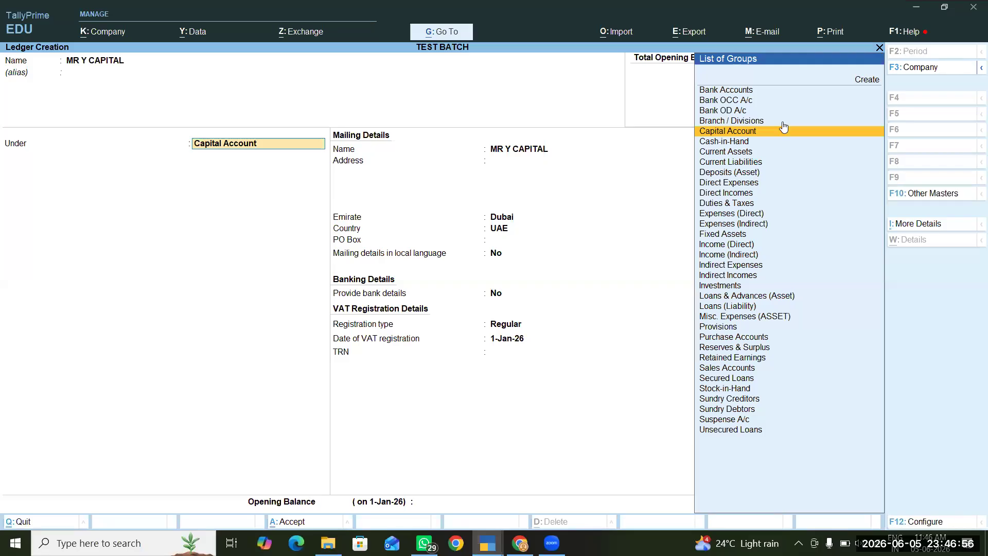
Classify the MR Y CAPITAL ledger under Capital Account, keep its default mailing and banking details, and save it
{"action": "key", "text": "Return"}
{"action": "key", "text": "Return"}
{"action": "key", "text": "Return"}
{"action": "key", "text": "Return"}
{"action": "key", "text": "Return"}
{"action": "key", "text": "Return"}
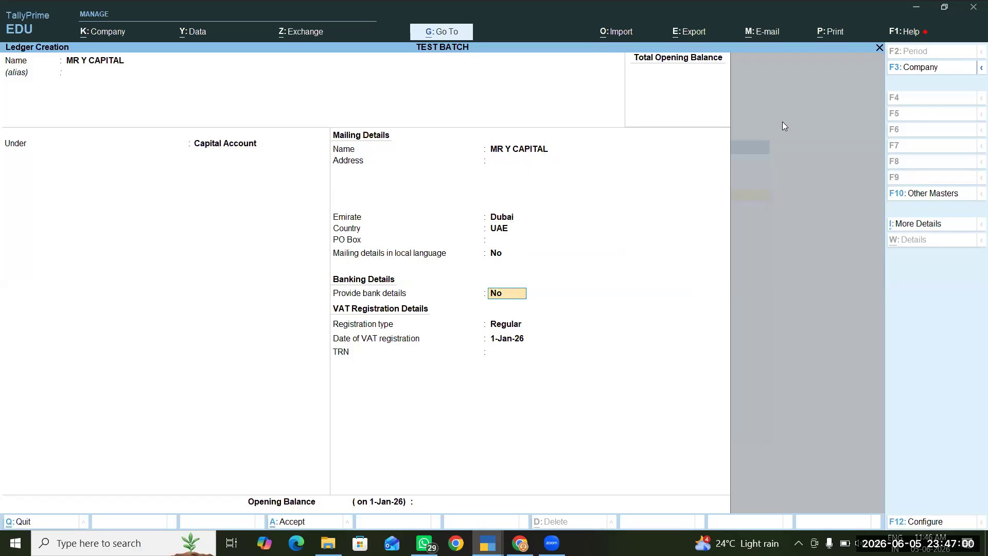
{"action": "key", "text": "BackSpace"}
{"action": "key", "text": "BackSpace"}
{"action": "key", "text": "BackSpace"}
{"action": "key", "text": "BackSpace"}
{"action": "key", "text": "BackSpace"}
{"action": "key", "text": "BackSpace"}
{"action": "key", "text": "BackSpace"}
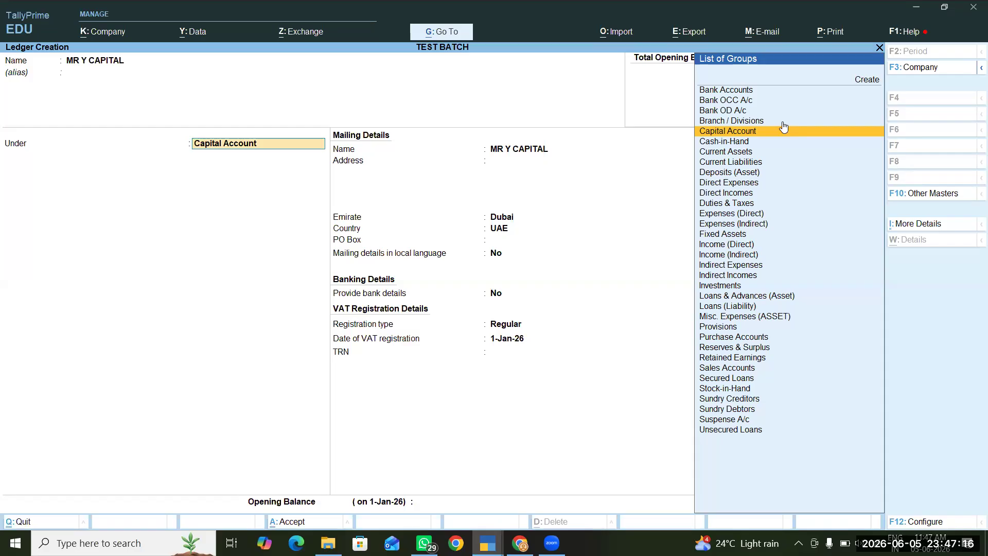
{"action": "key", "text": "ctrl+a"}
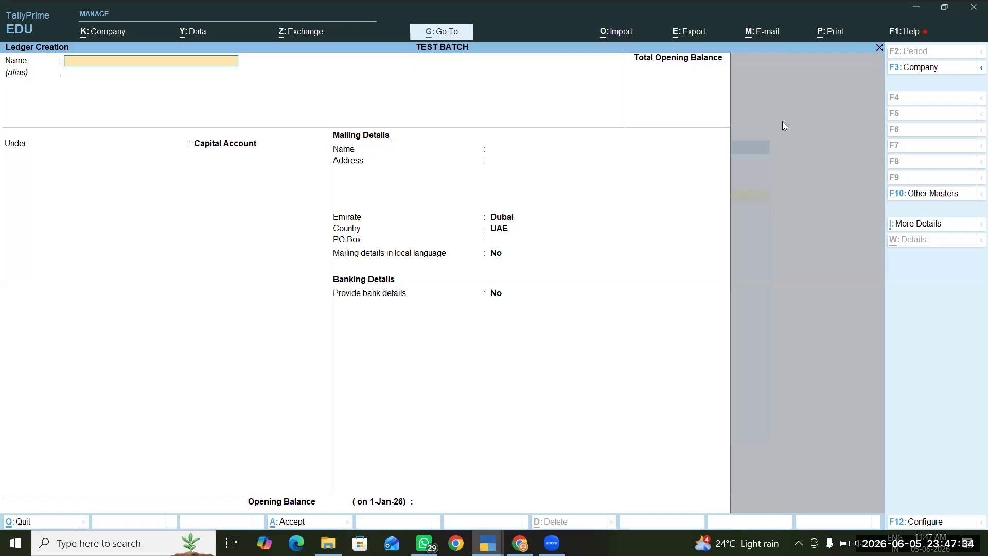
Leave ledger creation and open a new Receipt voucher from voucher entry
{"action": "key", "text": "Escape"}
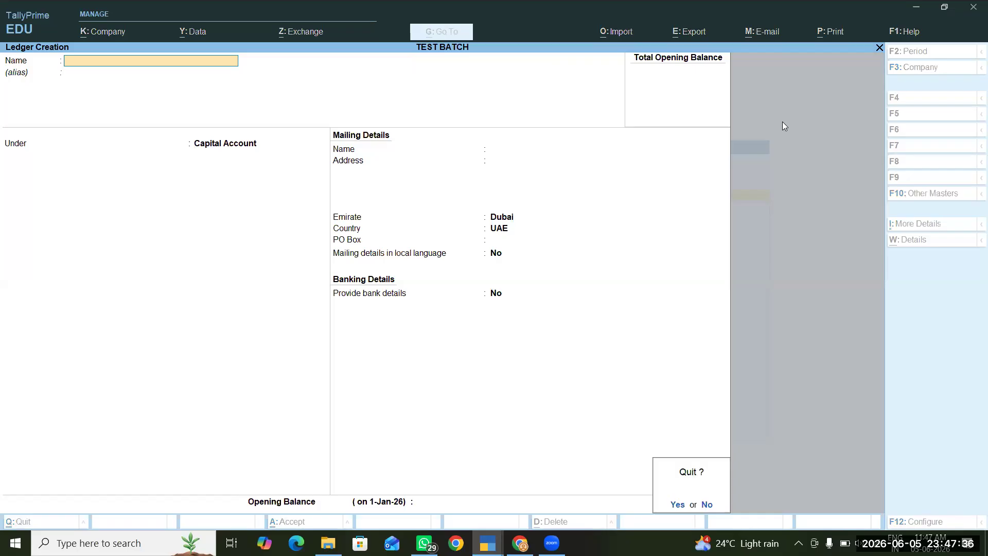
{"action": "key", "text": "y"}
{"action": "key", "text": "Escape"}
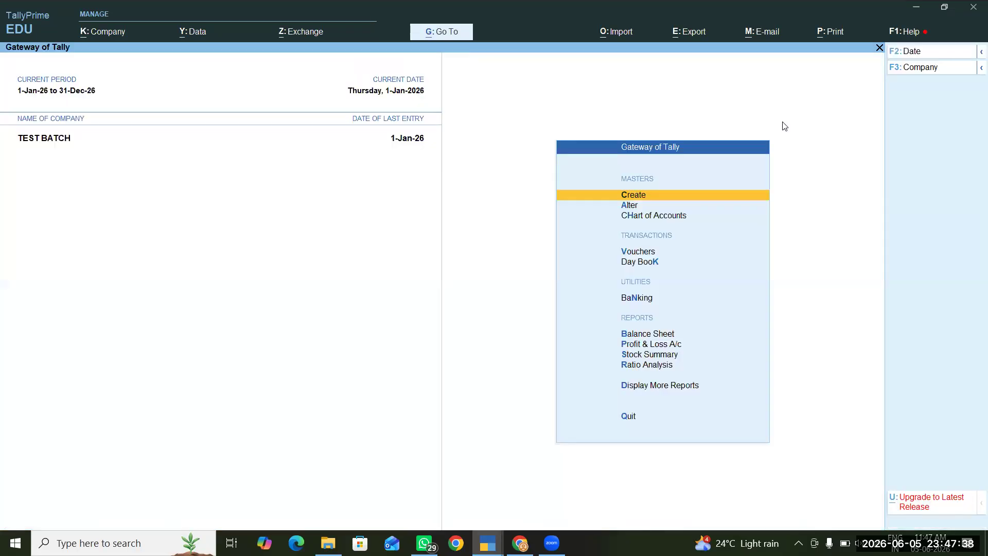
{"action": "key", "text": "Down"}
{"action": "key", "text": "Down"}
{"action": "key", "text": "Down"}
{"action": "key", "text": "Down"}
{"action": "key", "text": "Up"}
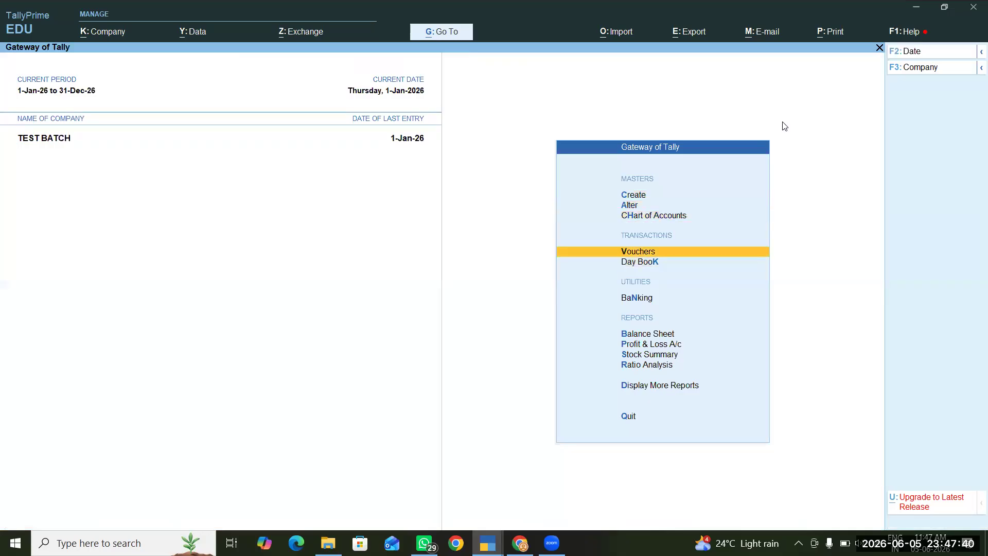
{"action": "key", "text": "Return"}
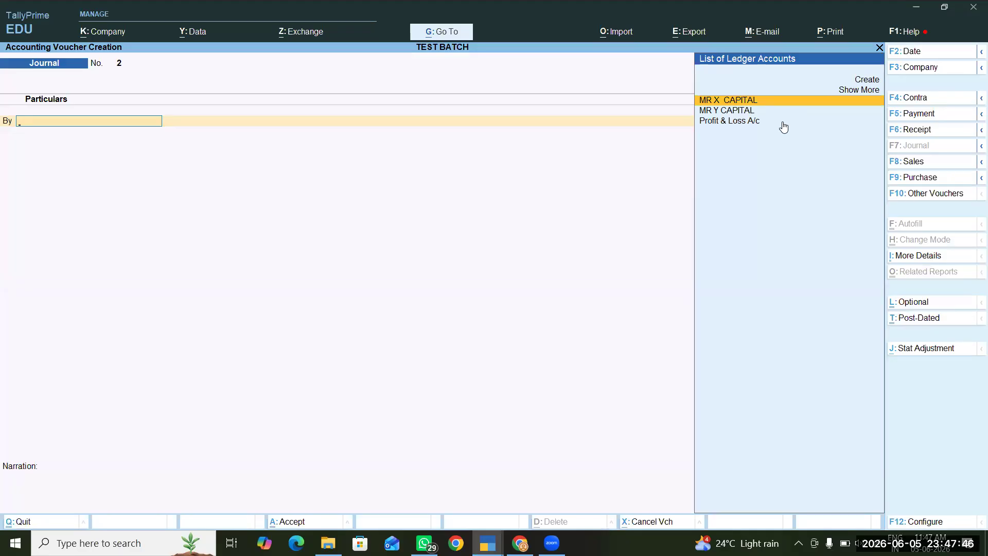
{"action": "left_click", "coordinate": [909, 132]}
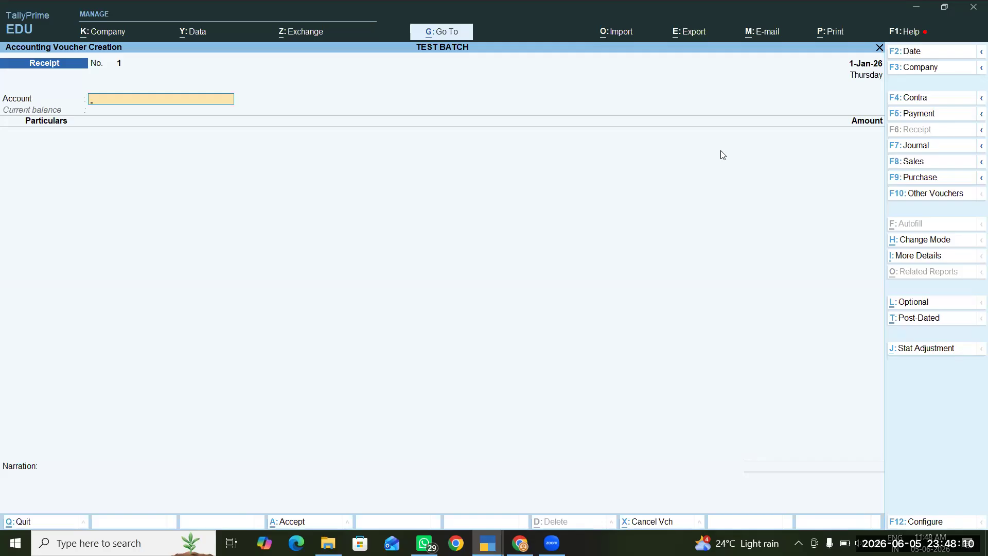
Set Cash as the receiving account of the Receipt voucher and choose MR Y CAPITAL under Particulars
{"action": "type", "text": "C"}
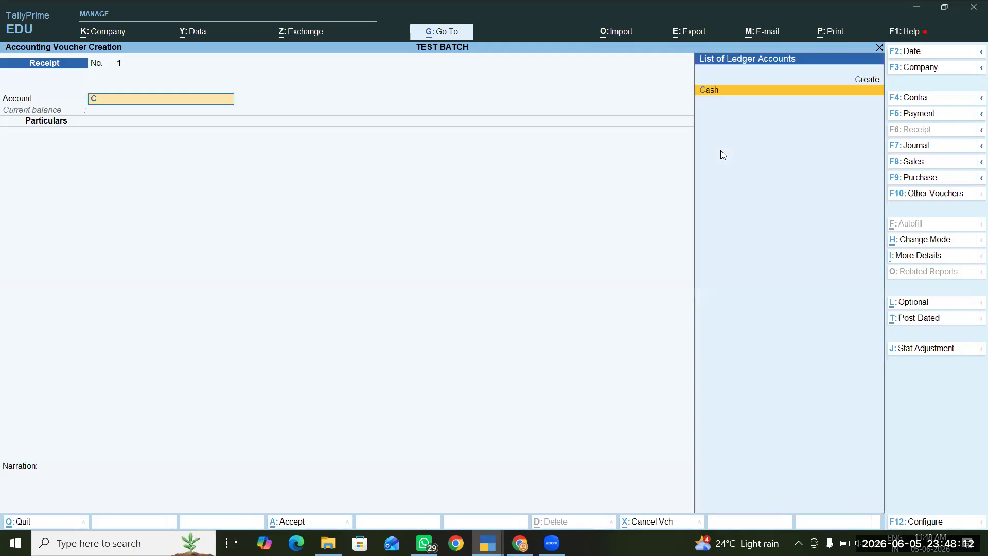
{"action": "type", "text": "ASH"}
{"action": "key", "text": "Return"}
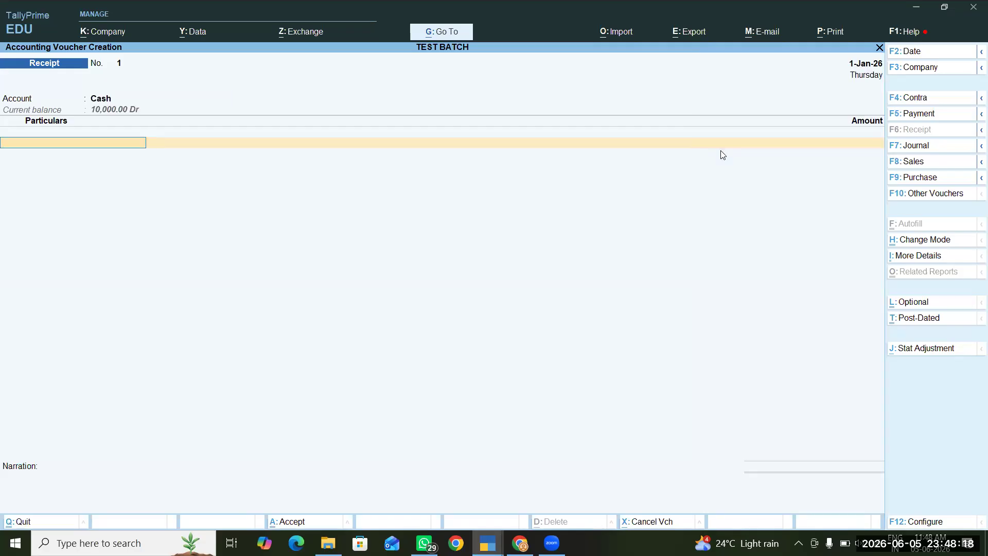
{"action": "type", "text": "MR"}
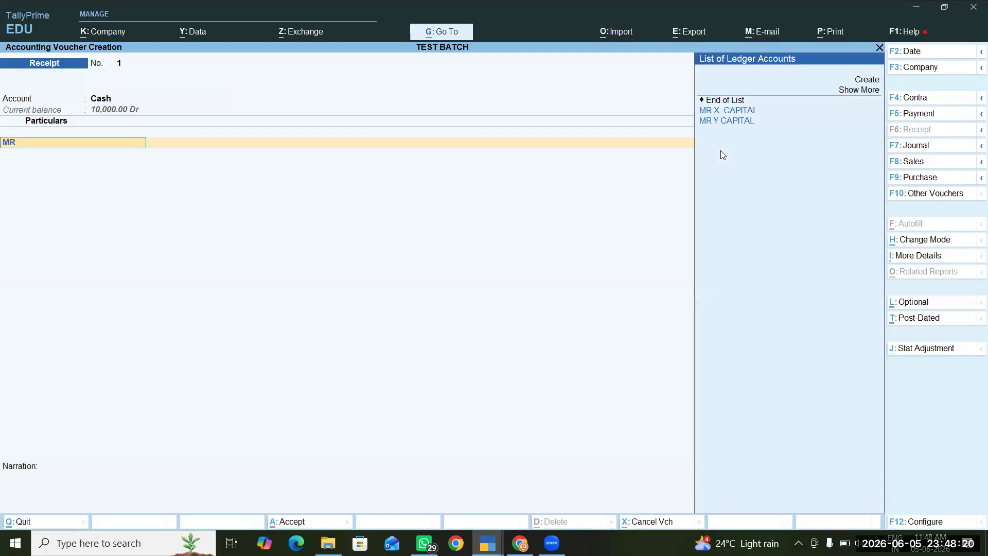
{"action": "key", "text": "Down"}
{"action": "key", "text": "Down"}
{"action": "key", "text": "Return"}
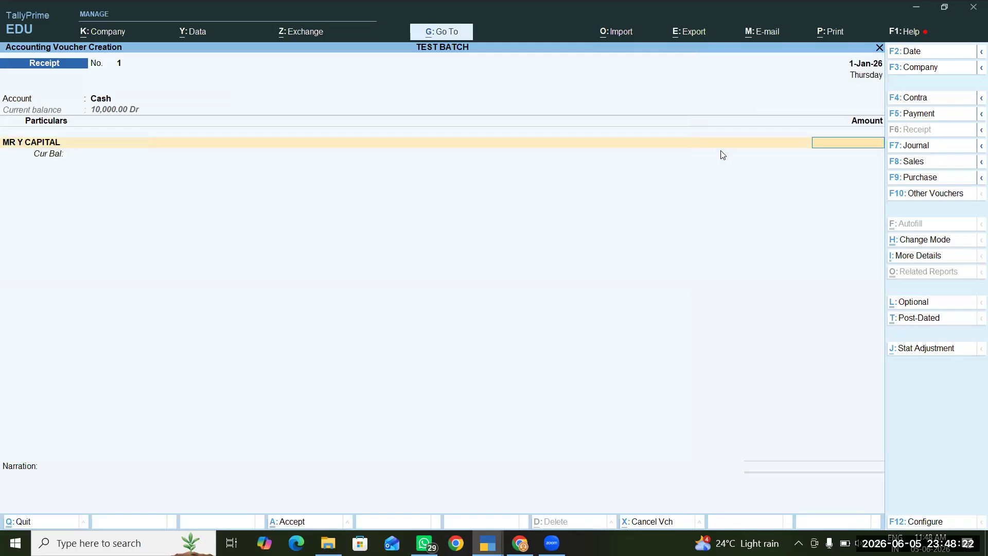
Enter 15,000 as the amount for MR Y CAPITAL, leave the narration blank, and save the Receipt voucher
{"action": "type", "text": "1000"}
{"action": "key", "text": "BackSpace"}
{"action": "key", "text": "BackSpace"}
{"action": "key", "text": "BackSpace"}
{"action": "type", "text": "5000"}
{"action": "key", "text": "Return"}
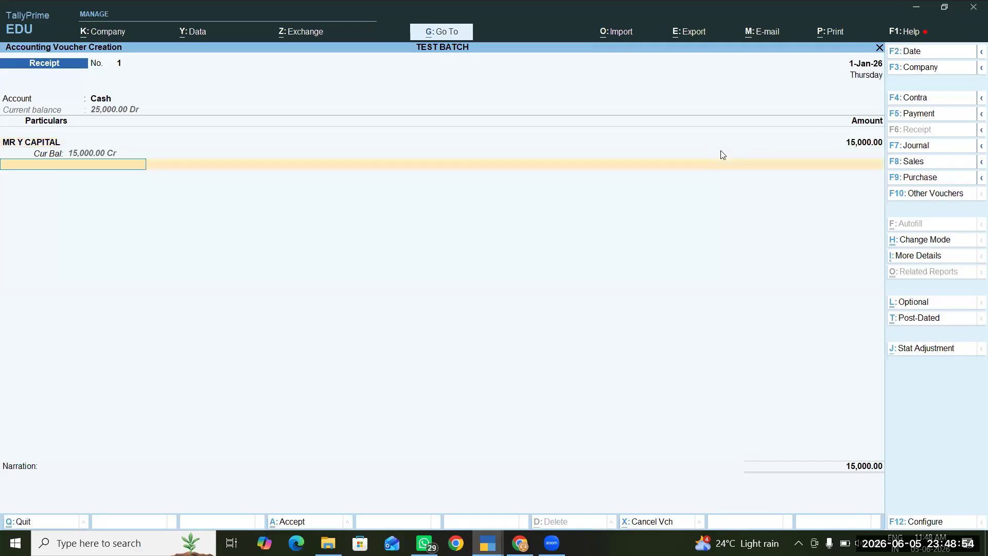
{"action": "key", "text": "Return"}
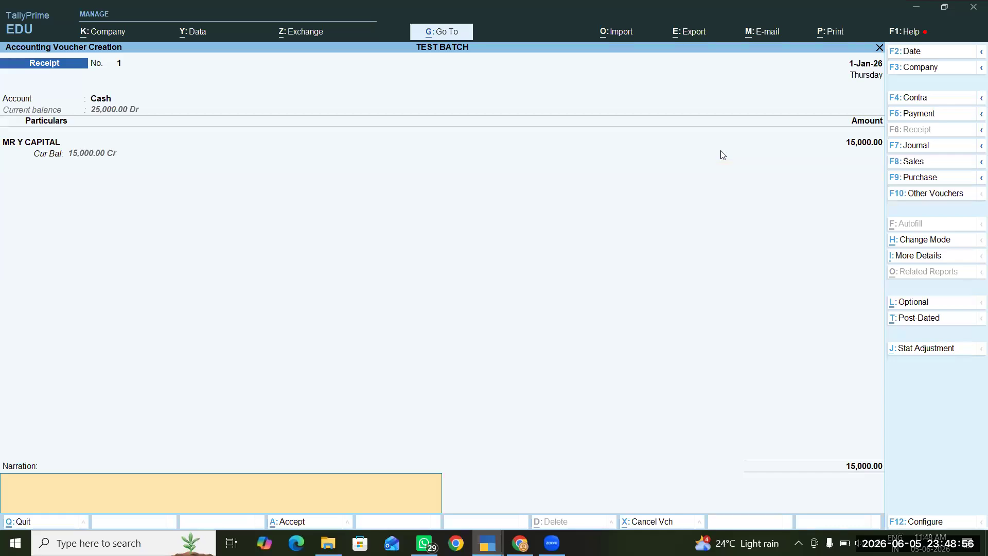
{"action": "key", "text": "Return"}
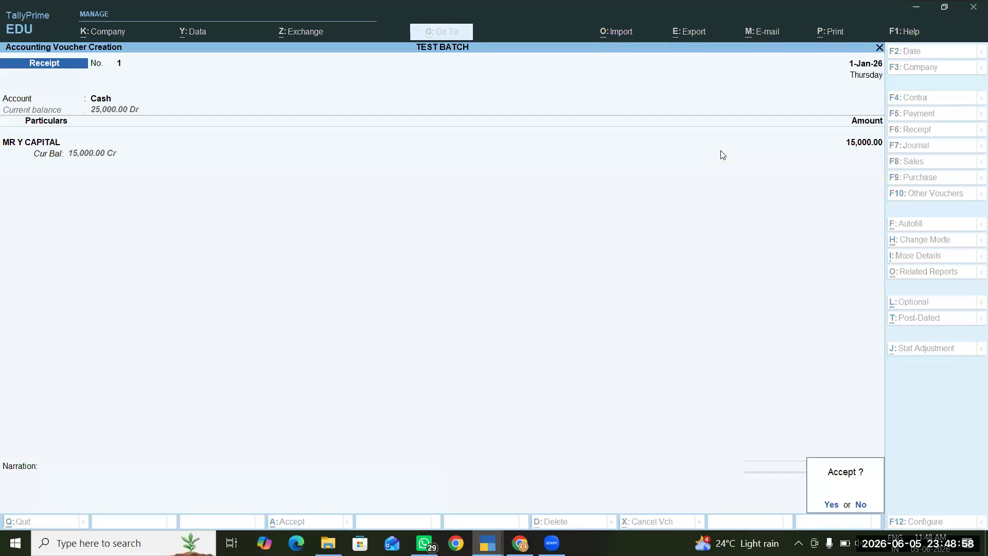
{"action": "key", "text": "n"}
{"action": "key", "text": "BackSpace"}
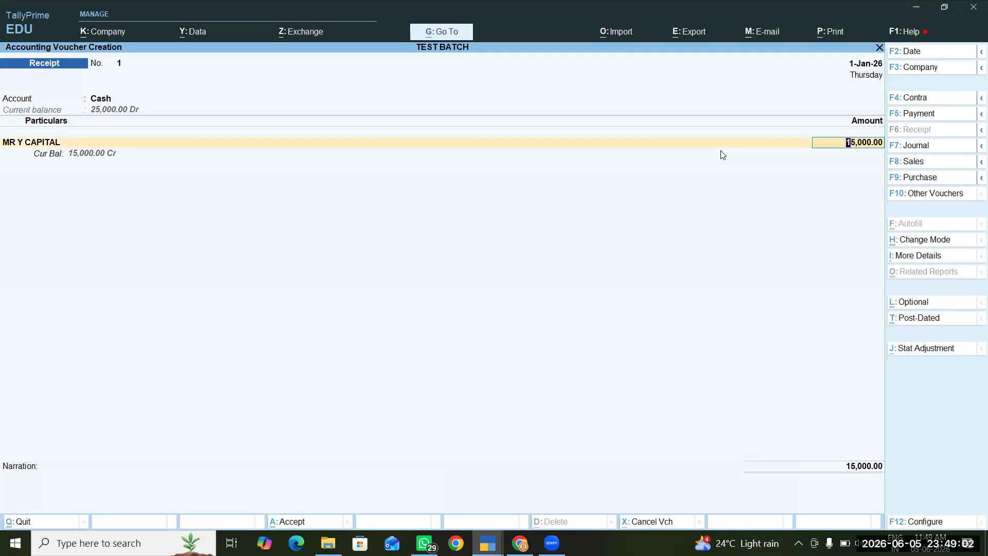
{"action": "key", "text": "ctrl"}
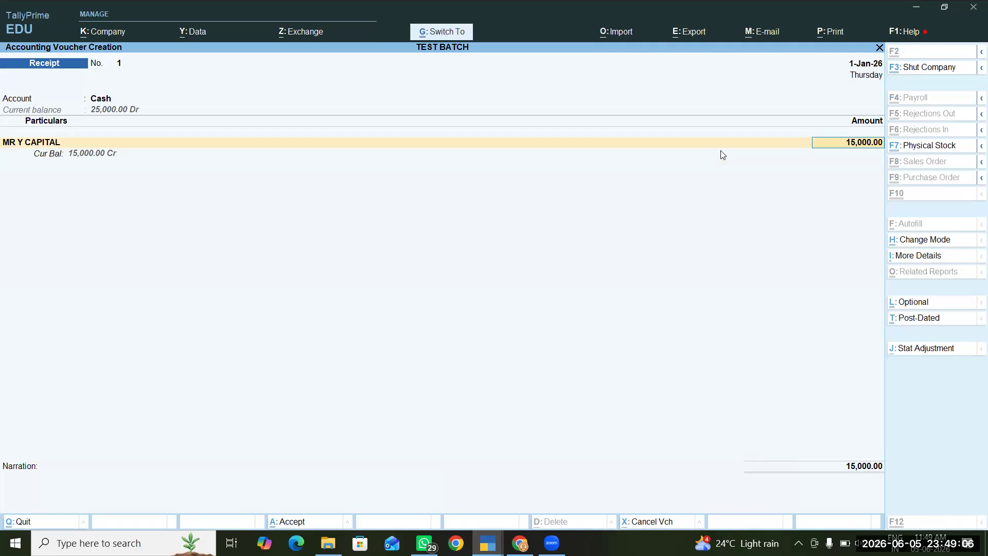
{"action": "key", "text": "ctrl+a"}
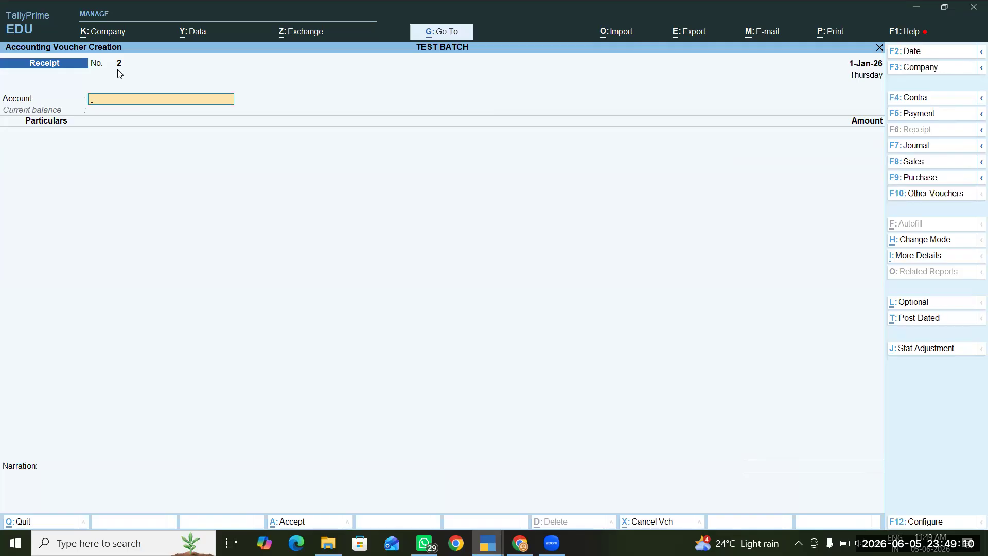
Leave voucher entry and view the Capital Account group summary from the Balance Sheet
{"action": "key", "text": "Escape"}
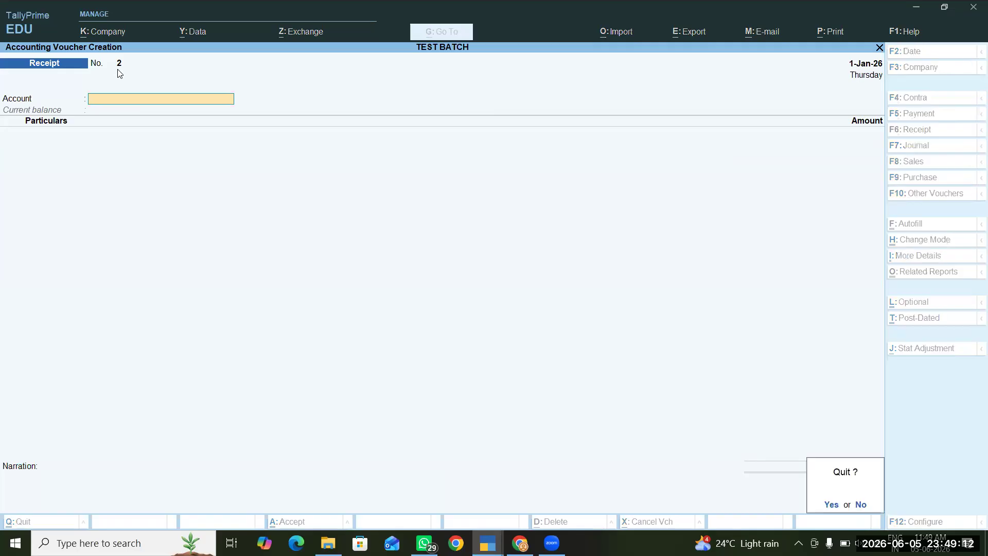
{"action": "key", "text": "y"}
{"action": "key", "text": "Down"}
{"action": "key", "text": "Down"}
{"action": "key", "text": "Down"}
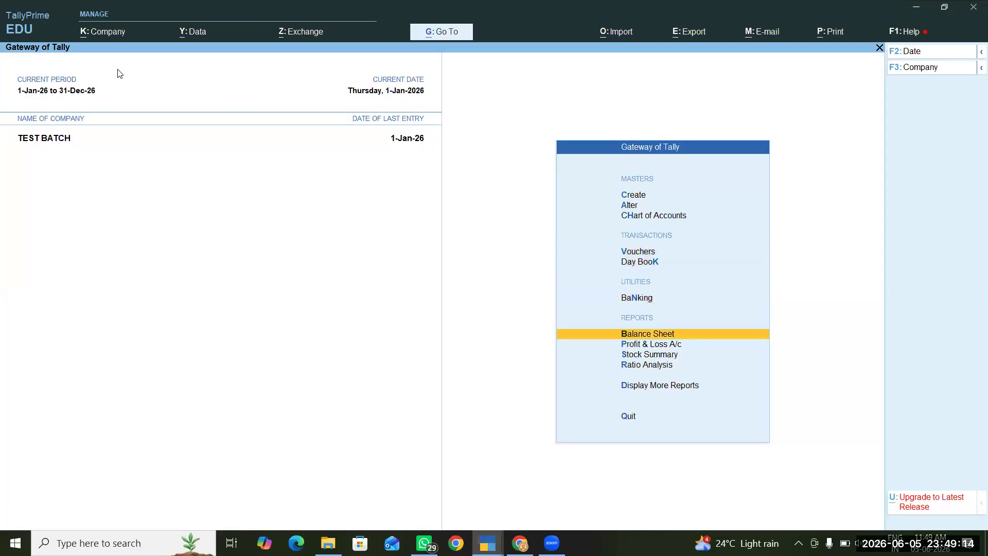
{"action": "key", "text": "Return"}
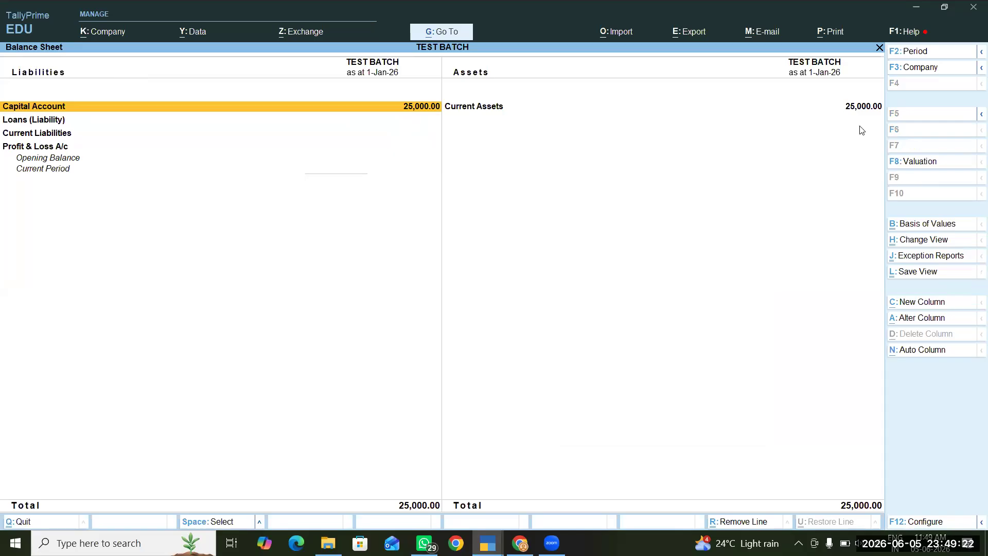
{"action": "key", "text": "Return"}
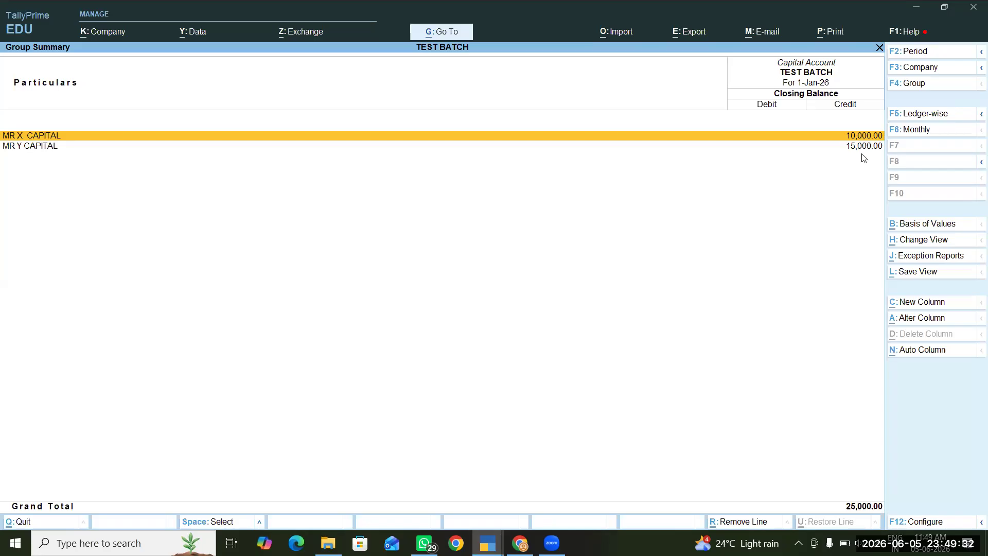
Return to the Balance Sheet and drill down through Current Assets and Cash-in-Hand to the Cash ledger's January vouchers
{"action": "key", "text": "Escape"}
{"action": "key", "text": "Down"}
{"action": "key", "text": "Down"}
{"action": "key", "text": "Down"}
{"action": "key", "text": "Up"}
{"action": "key", "text": "Up"}
{"action": "key", "text": "Right"}
{"action": "key", "text": "Return"}
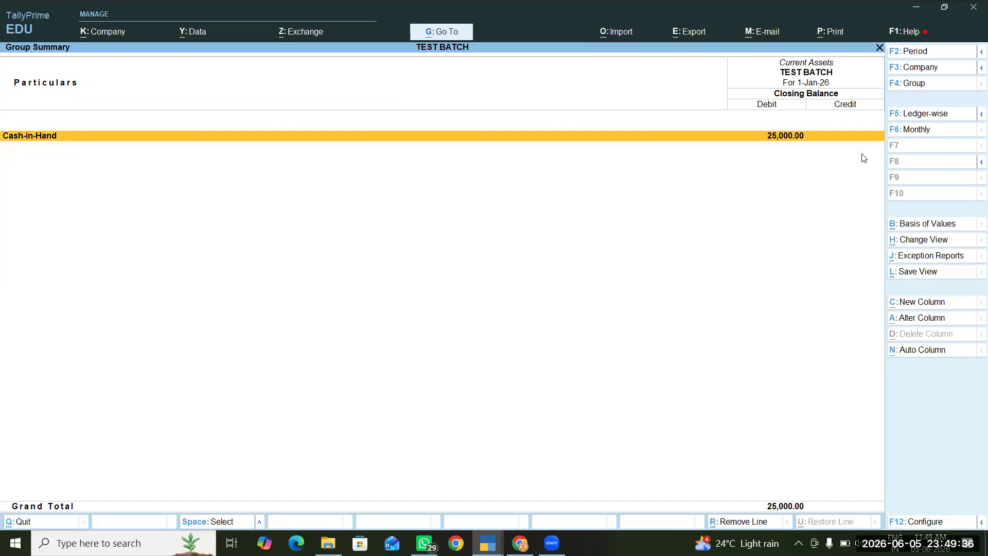
{"action": "key", "text": "Return"}
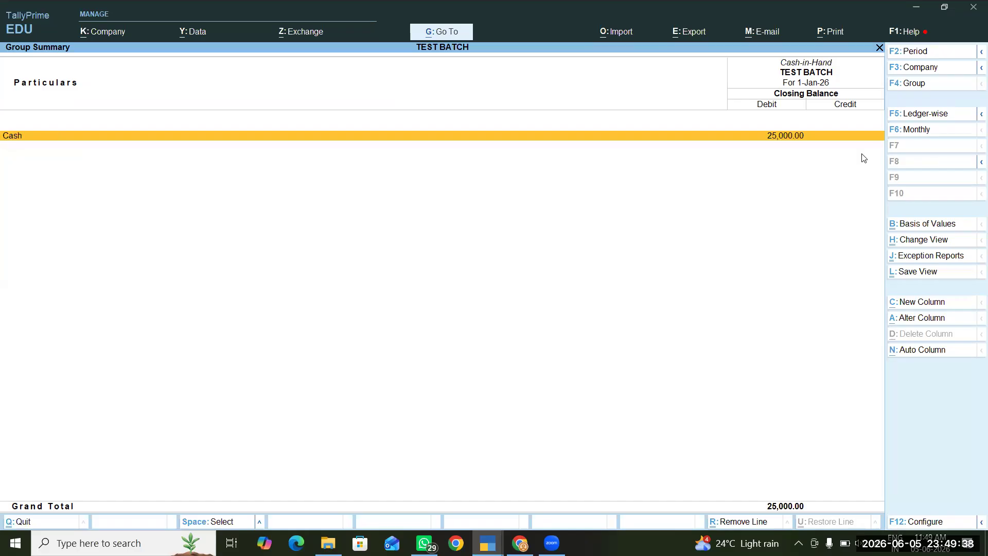
{"action": "left_click", "coordinate": [792, 145]}
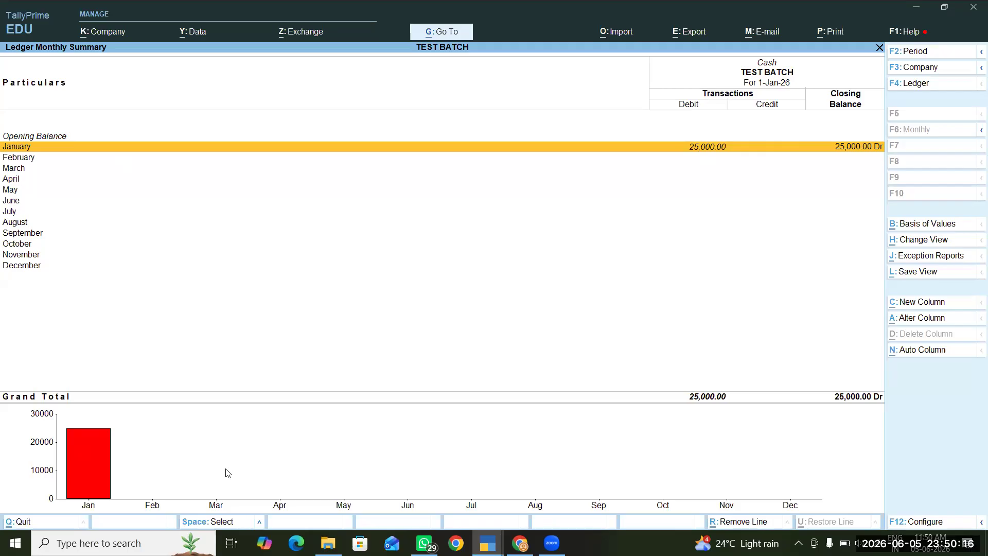
{"action": "key", "text": "Return"}
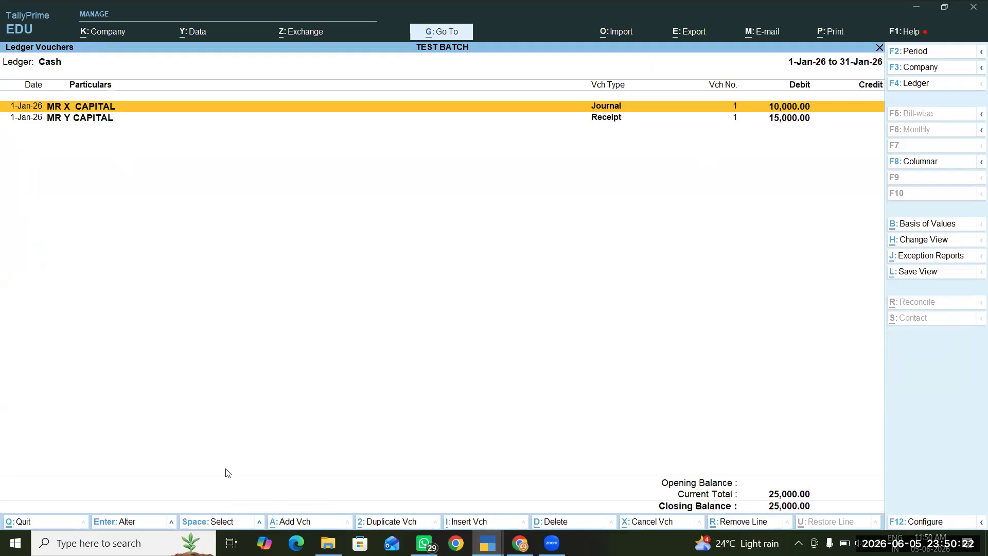
Back out to the Balance Sheet and drill down again to the January voucher list of the Cash ledger
{"action": "key", "text": "Escape"}
{"action": "key", "text": "Escape"}
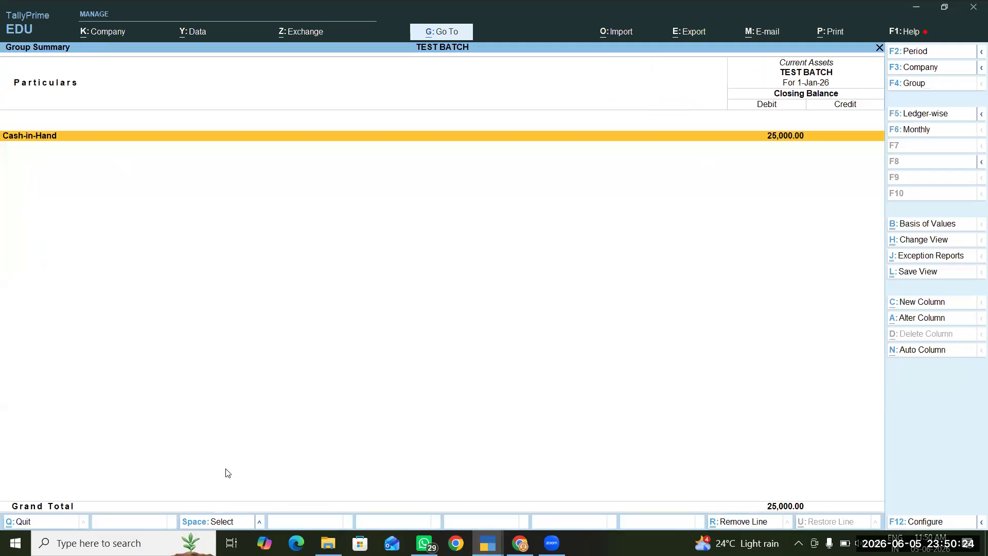
{"action": "key", "text": "Escape"}
{"action": "key", "text": "Return"}
{"action": "key", "text": "Return"}
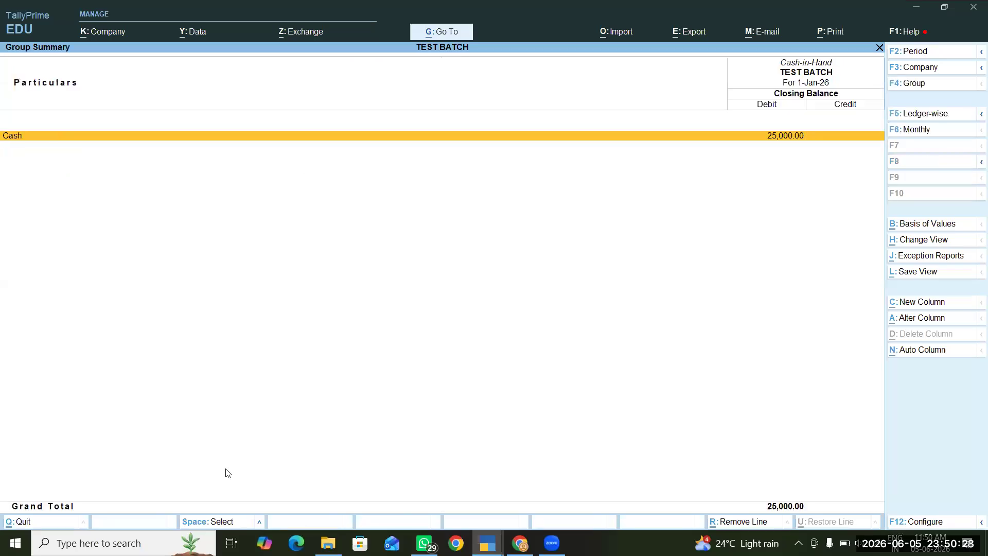
{"action": "key", "text": "Return"}
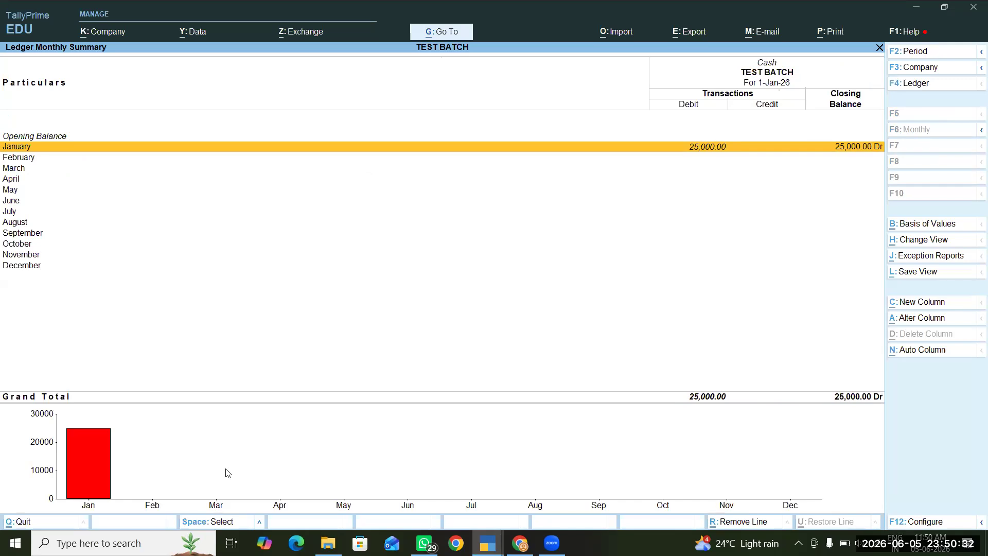
{"action": "key", "text": "Return"}
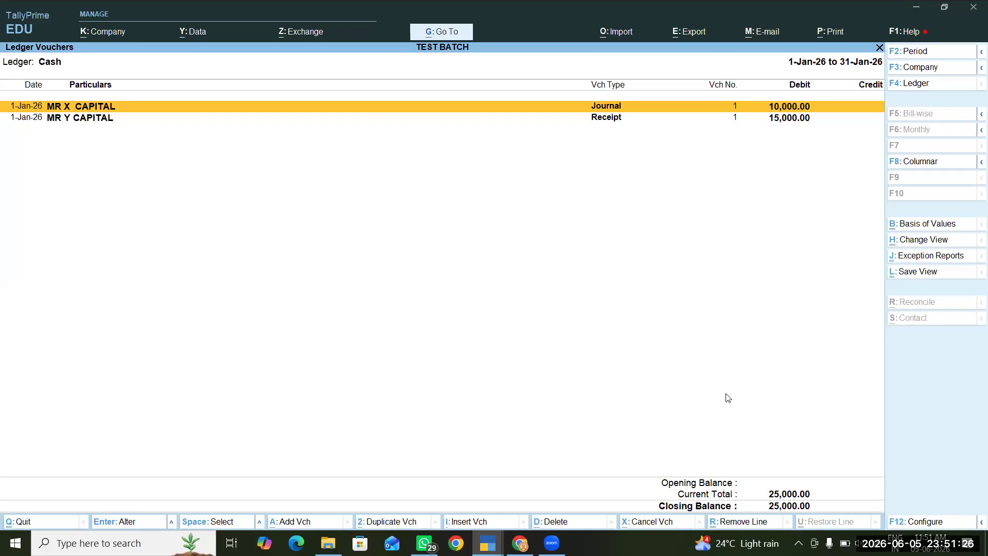
Change the amount of MR X CAPITAL's Journal voucher to 12,000, keep the existing narration, and save the altered voucher
{"action": "key", "text": "Return"}
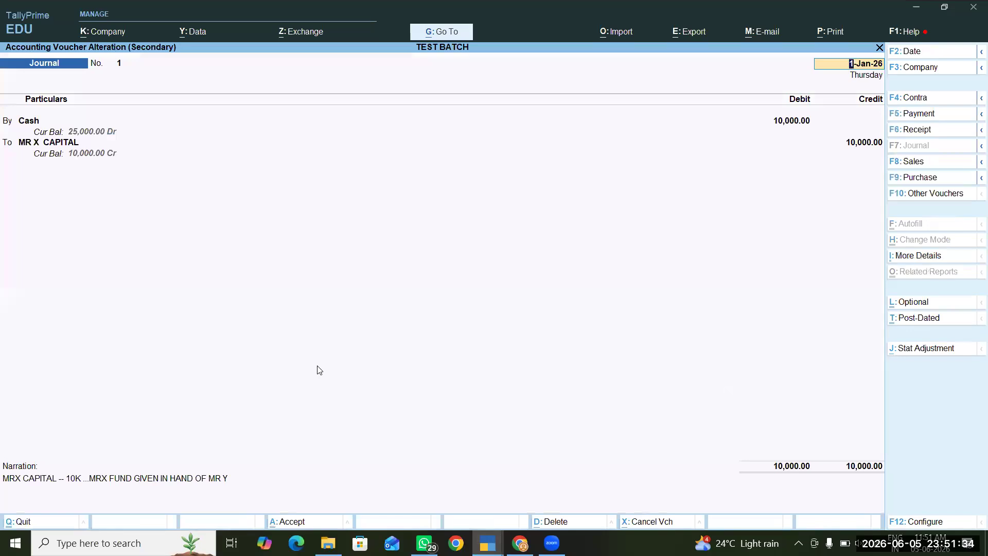
{"action": "key", "text": "Return"}
{"action": "key", "text": "Return"}
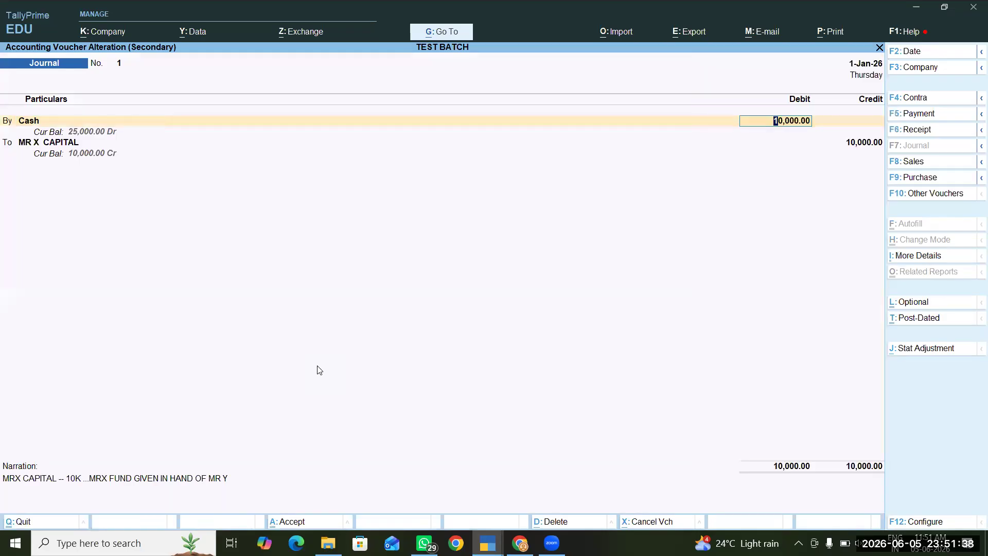
{"action": "type", "text": "12000"}
{"action": "key", "text": "Return"}
{"action": "key", "text": "Return"}
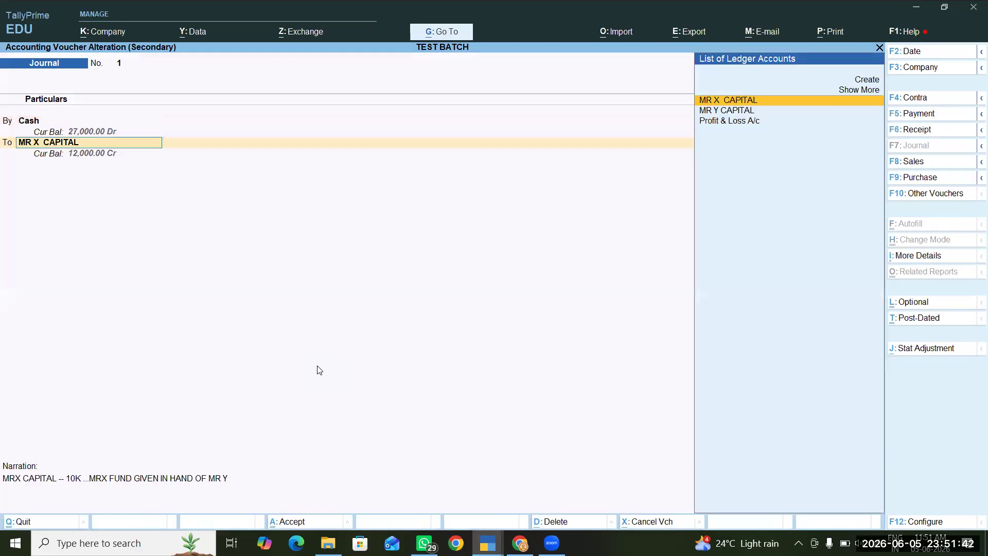
{"action": "key", "text": "Return"}
{"action": "key", "text": "Return"}
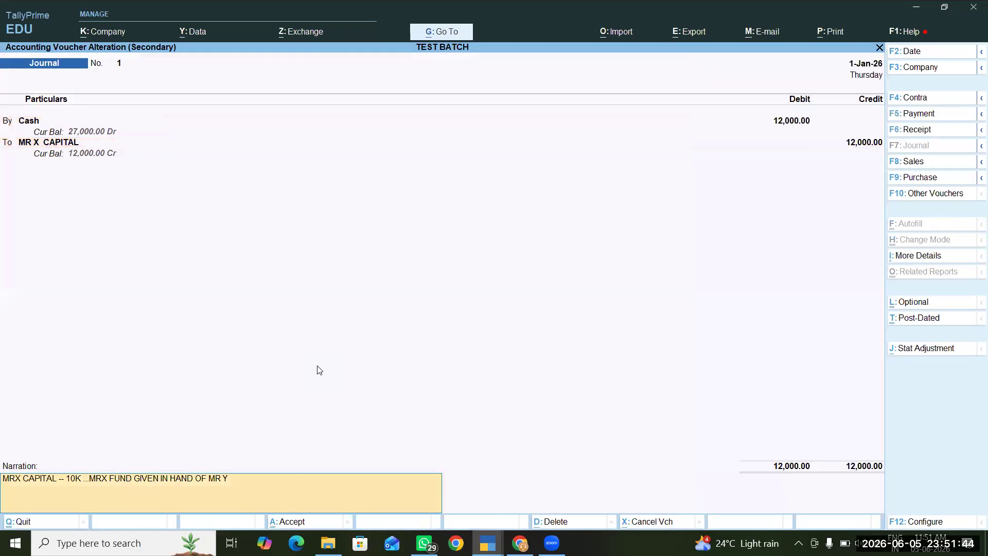
{"action": "key", "text": "Return"}
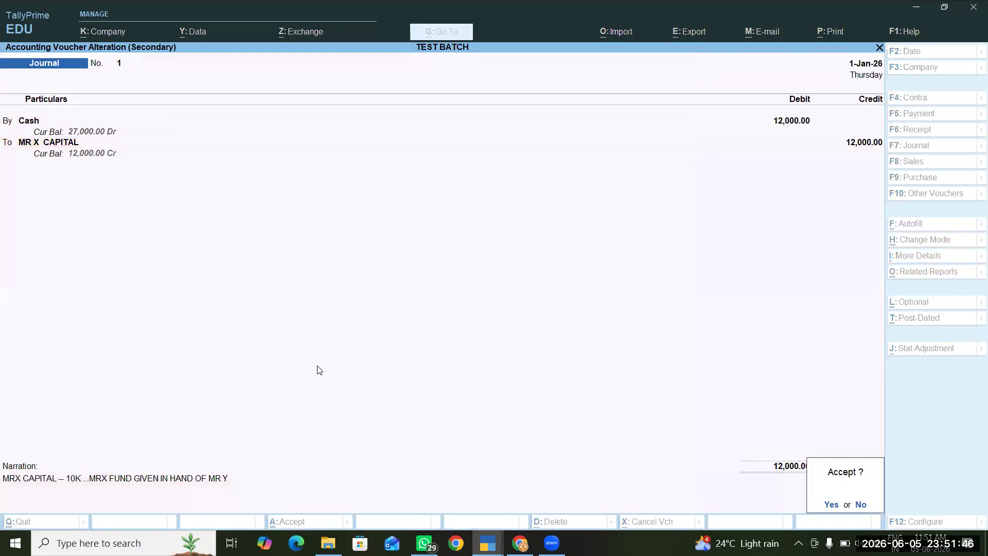
{"action": "key", "text": "Return"}
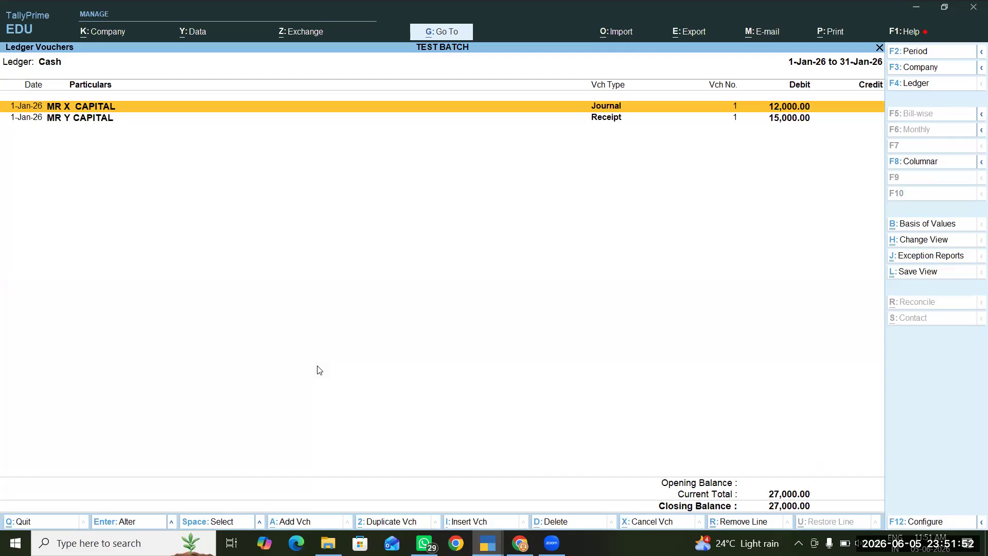
Leave the Cash ledger's voucher list and back out through the reports to the Gateway of Tally
{"action": "key", "text": "Escape"}
{"action": "key", "text": "Escape"}
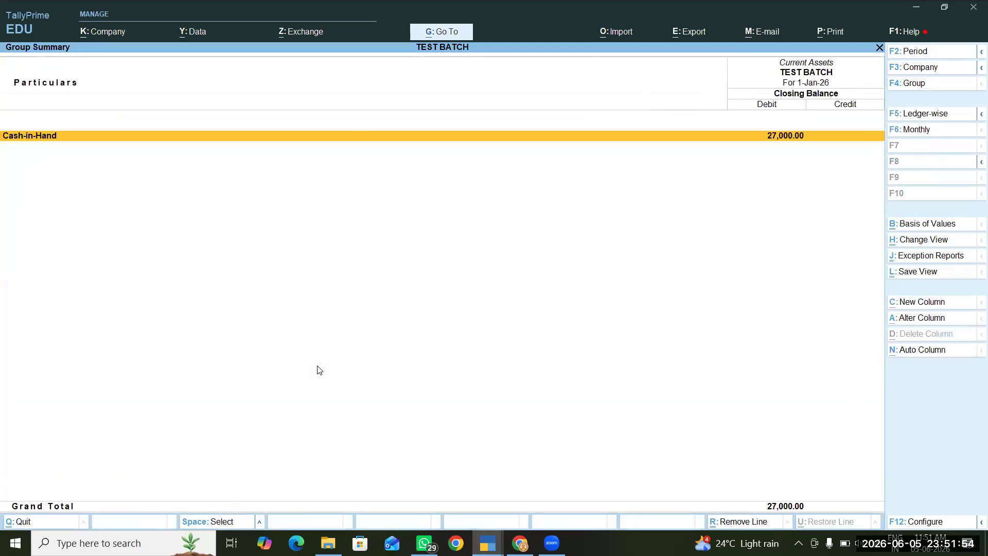
{"action": "key", "text": "Escape"}
{"action": "key", "text": "Escape"}
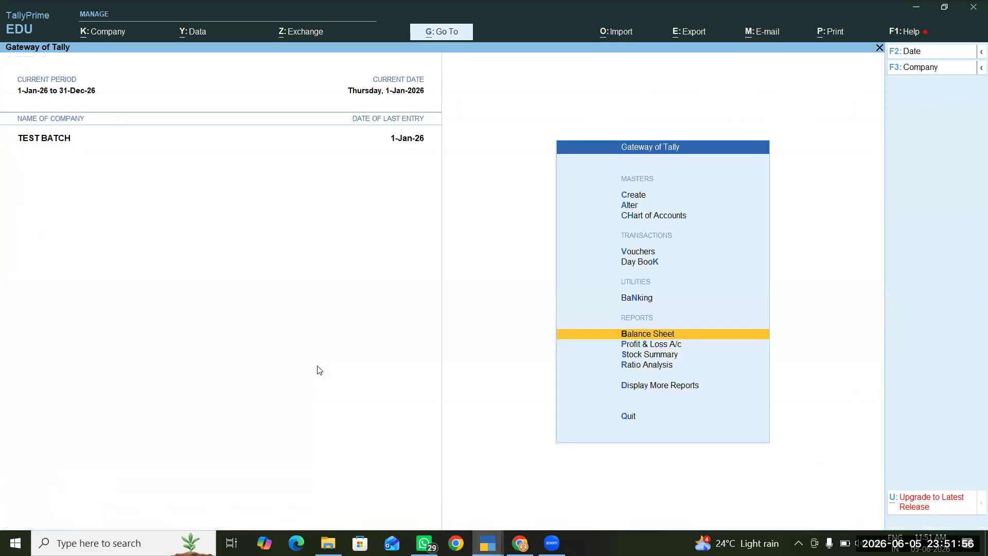
View the voucher types available in Accounting Voucher Creation and return to the Gateway of Tally
{"action": "key", "text": "Up"}
{"action": "key", "text": "Up"}
{"action": "key", "text": "Up"}
{"action": "key", "text": "Return"}
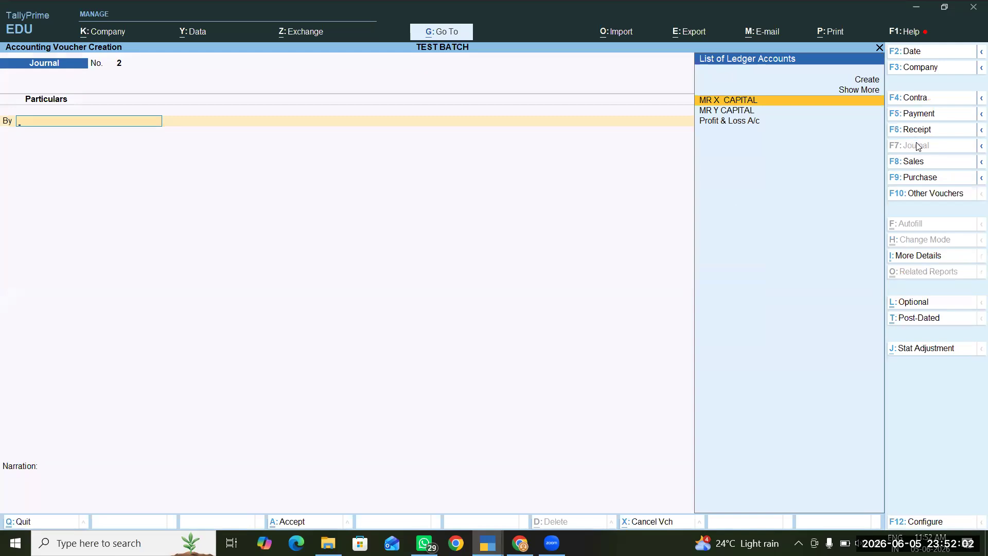
{"action": "key", "text": "Escape"}
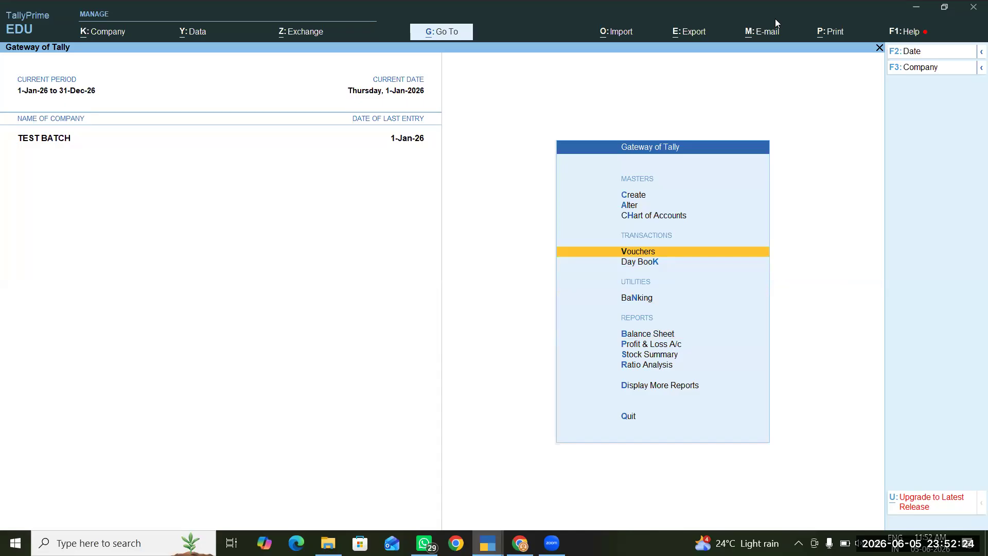
{"action": "key", "text": "alt+Tab"}
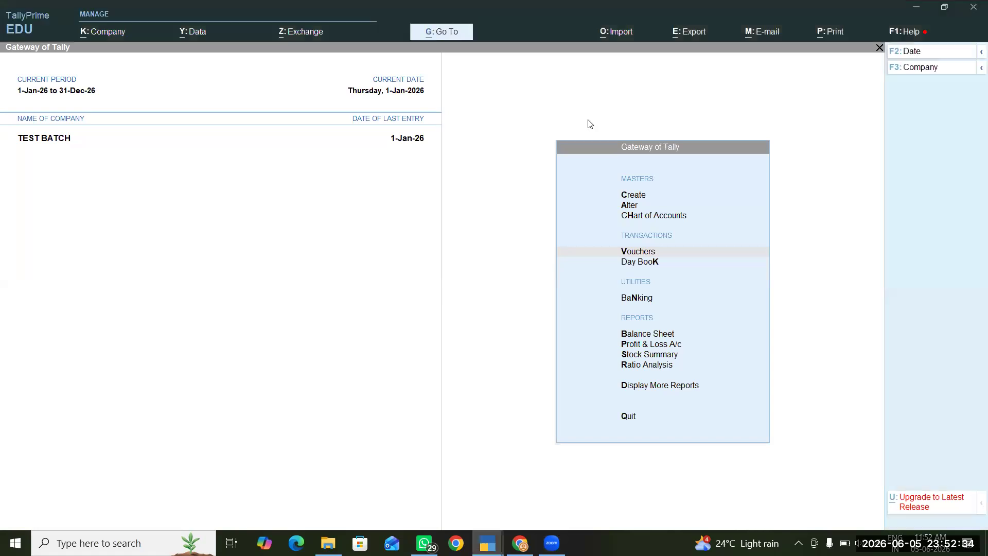
{"action": "left_click", "coordinate": [589, 124]}
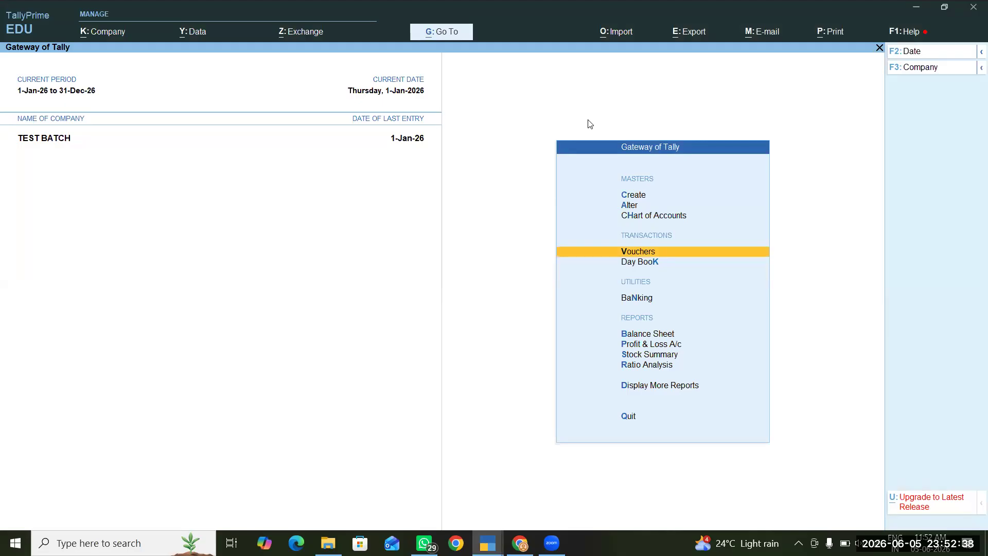
{"action": "key", "text": "Return"}
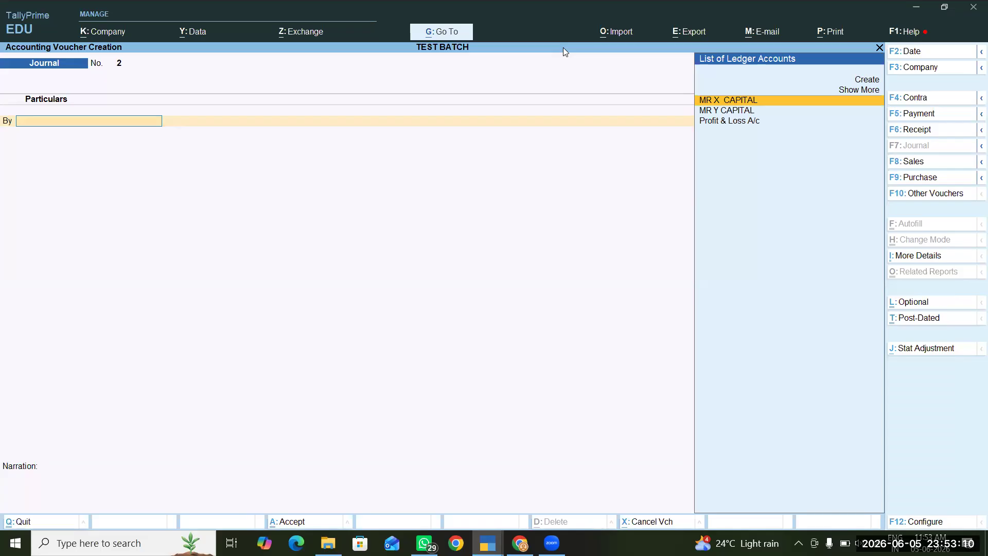
{"action": "key", "text": "F3"}
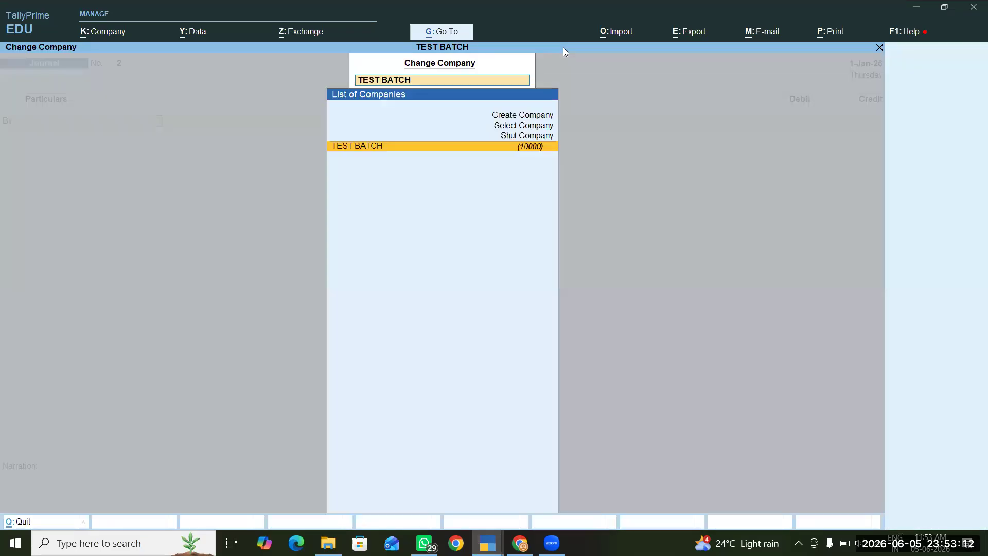
{"action": "key", "text": "Escape"}
{"action": "key", "text": "Escape"}
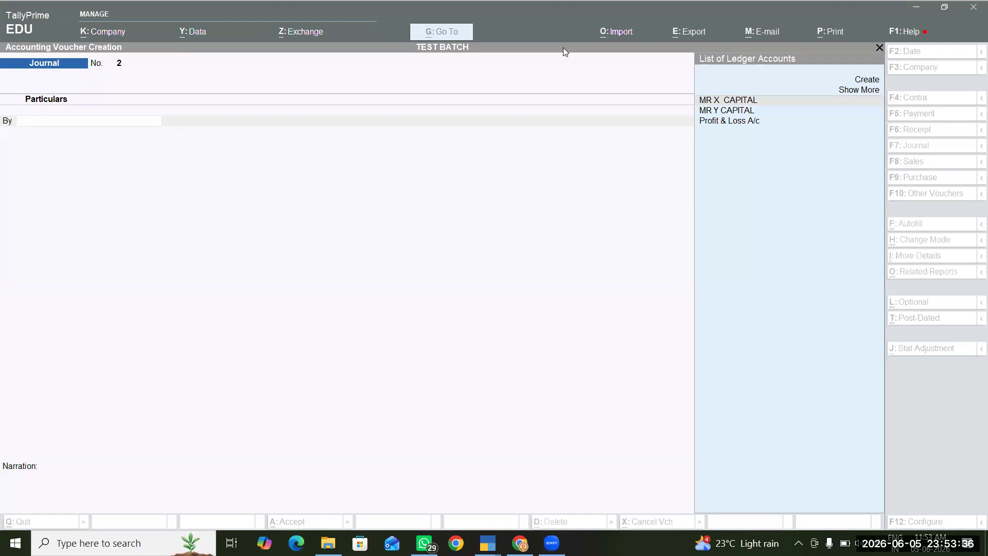
{"action": "left_click", "coordinate": [597, 194]}
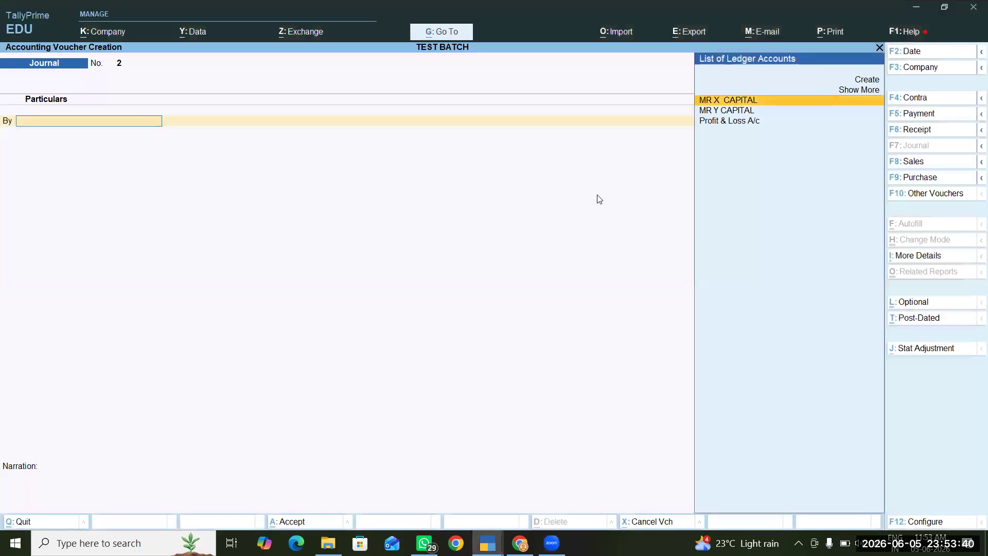
{"action": "key", "text": "Escape"}
{"action": "key", "text": "y"}
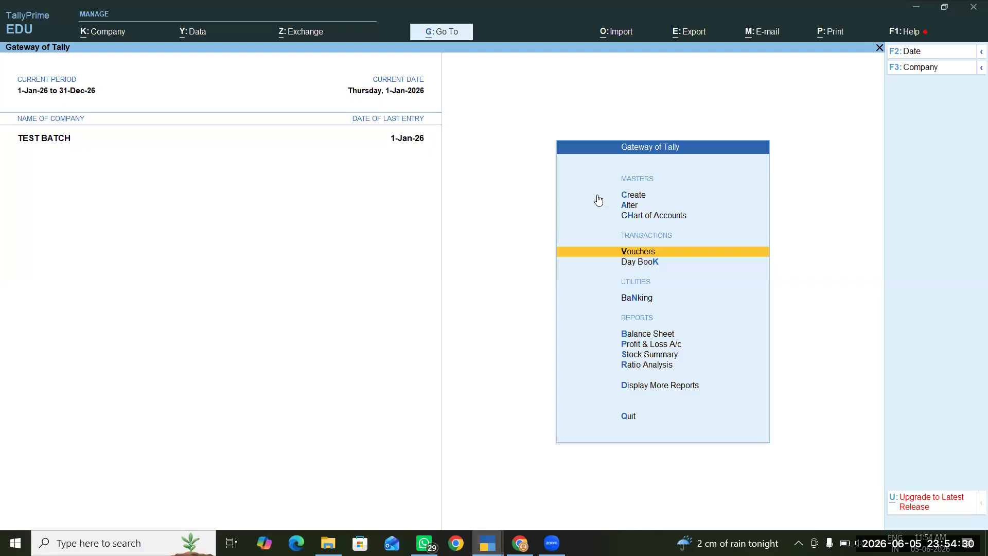
{"action": "left_click", "coordinate": [783, 62]}
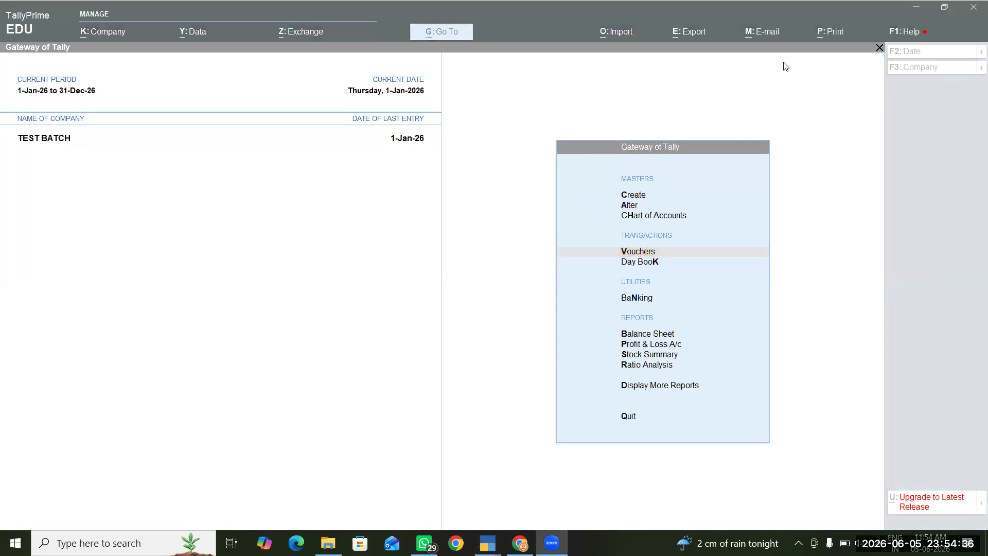